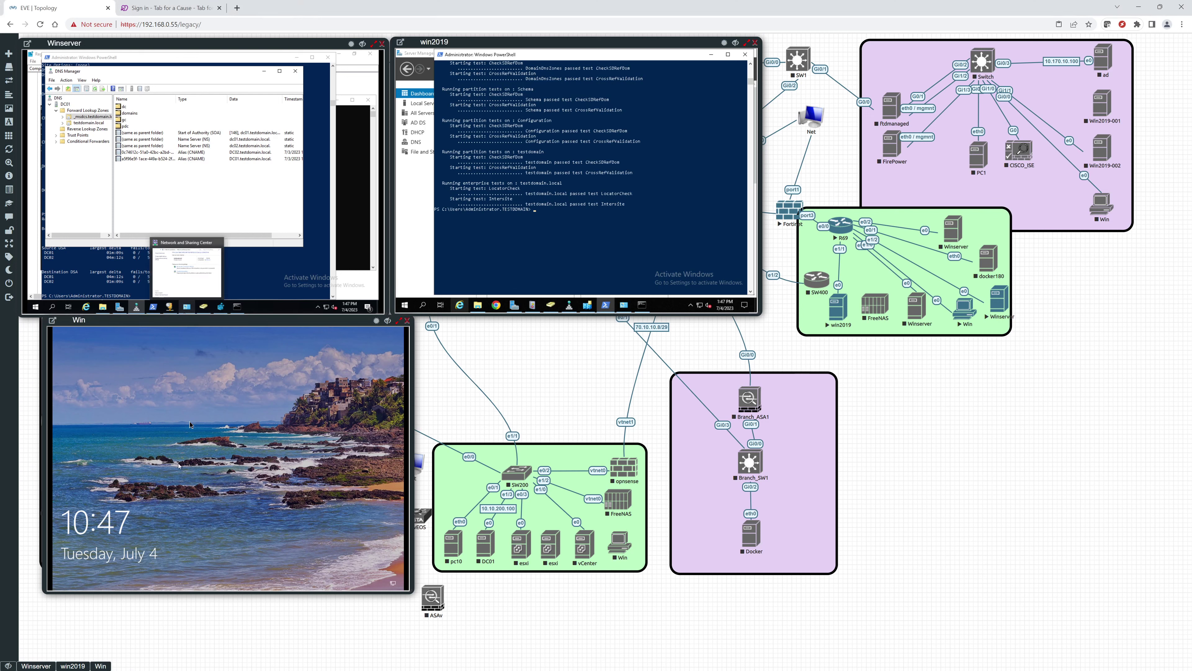
Step: Sign in to the Win client from its lock screen with the domain user's password
{"action": "left_click", "coordinate": [181, 494]}
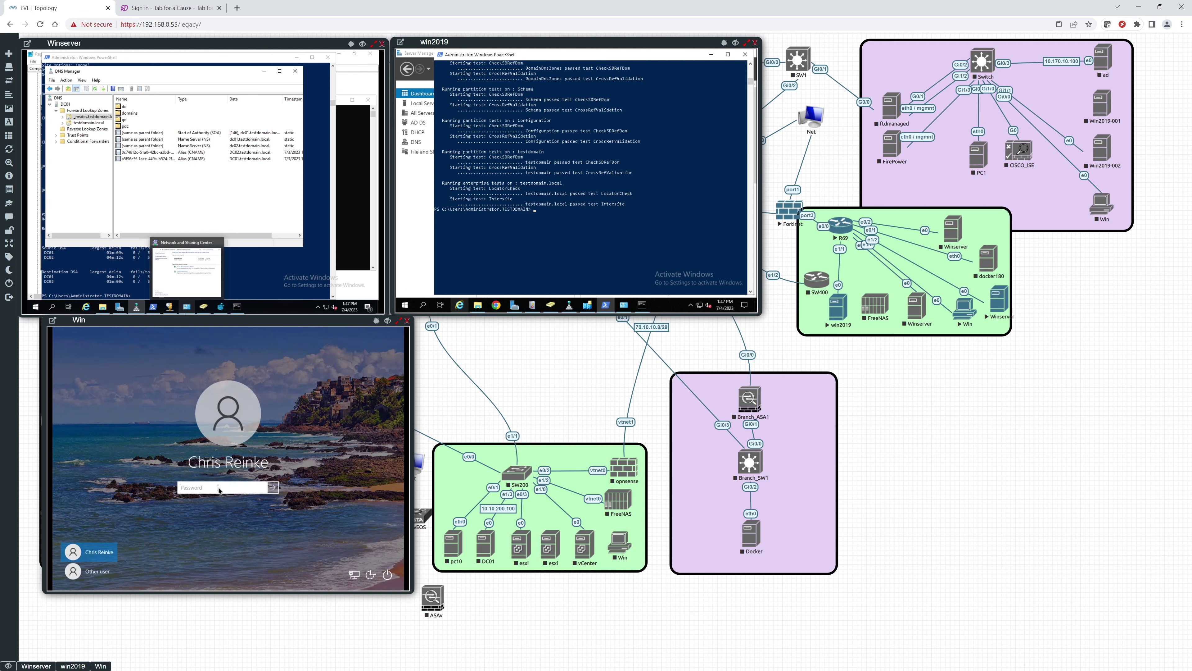
{"action": "type", "text": "*****"}
{"action": "key", "text": "Return"}
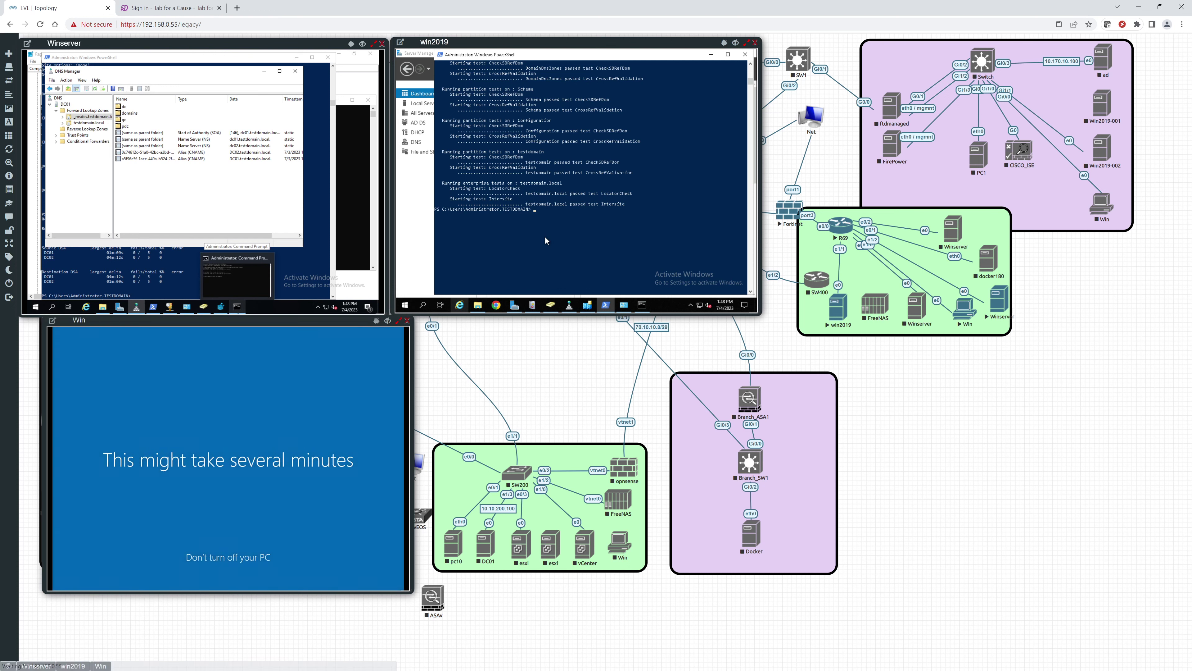
Step: Run dcdiag in win2019's PowerShell and scroll back through the DC test results
{"action": "key", "text": "Return"}
{"action": "key", "text": "Return"}
{"action": "key", "text": "Return"}
{"action": "key", "text": "Return"}
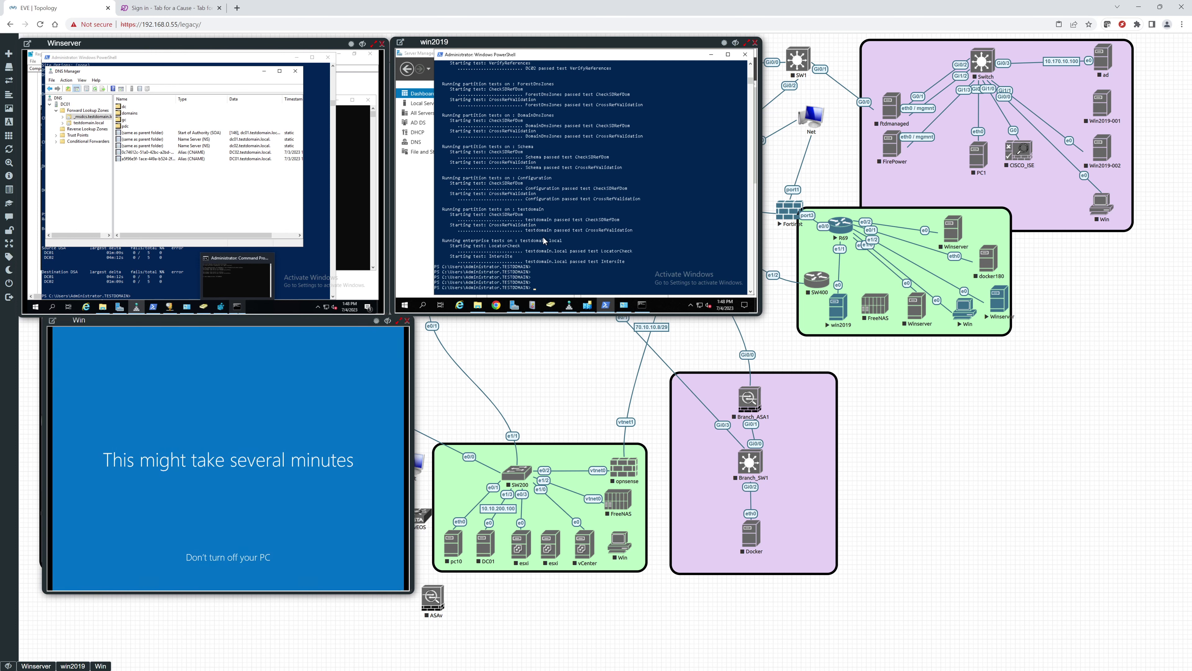
{"action": "type", "text": "dcdiag"}
{"action": "key", "text": "Return"}
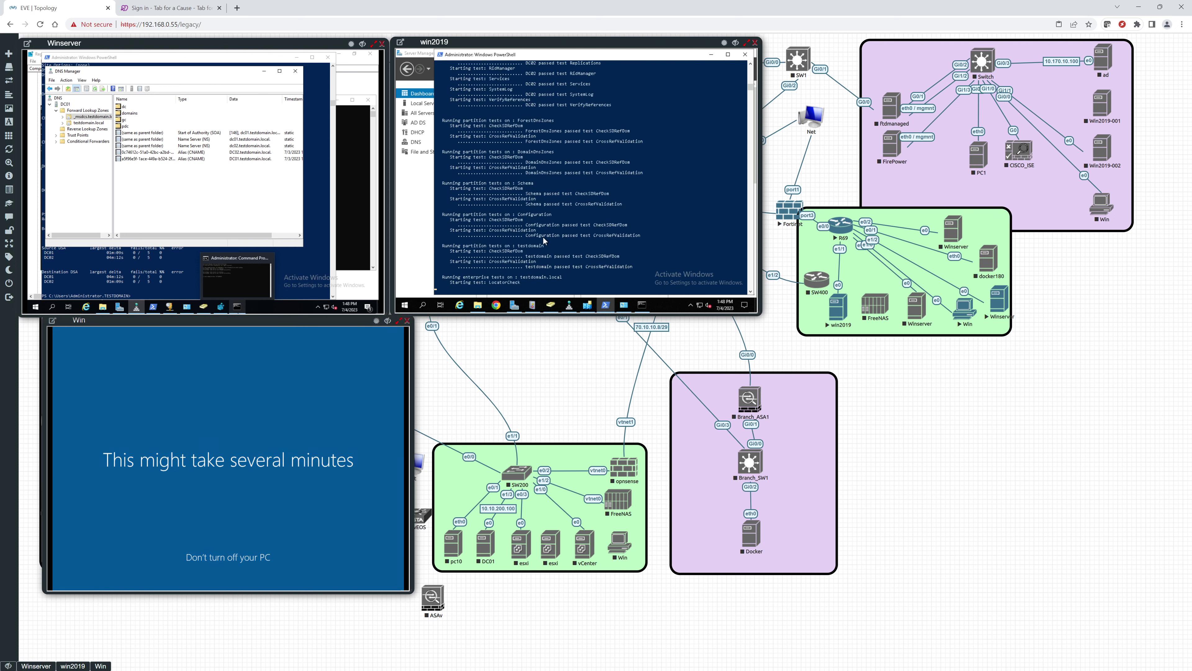
{"action": "scroll", "coordinate": [543, 239], "scroll_direction": "up", "scroll_amount": 7}
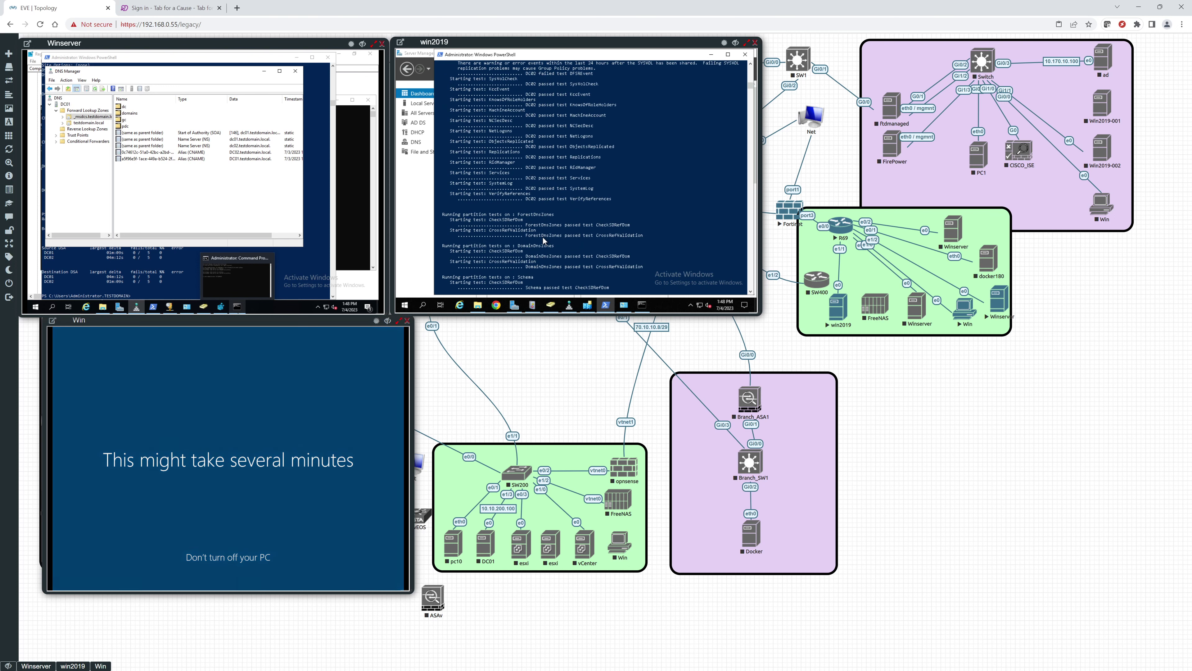
{"action": "scroll", "coordinate": [543, 236], "scroll_direction": "up", "scroll_amount": 3}
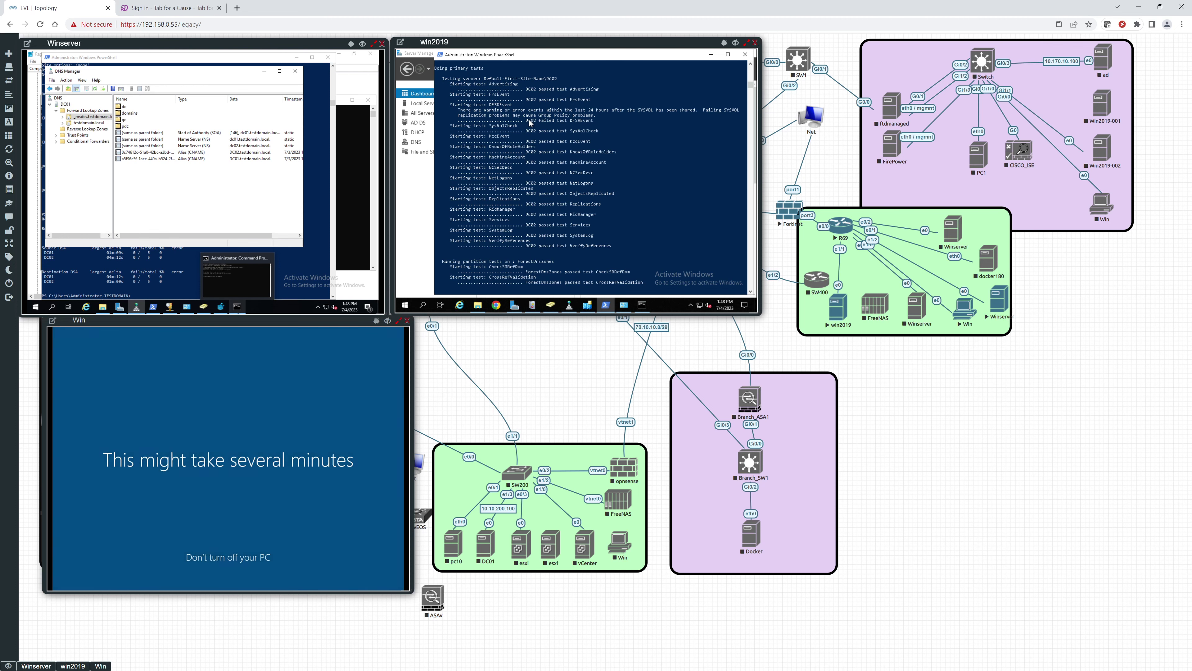
Step: Browse from This PC to C:\Windows\SYSVOL\sysvol\testdomain.local\scripts in File Explorer
{"action": "left_click", "coordinate": [480, 311]}
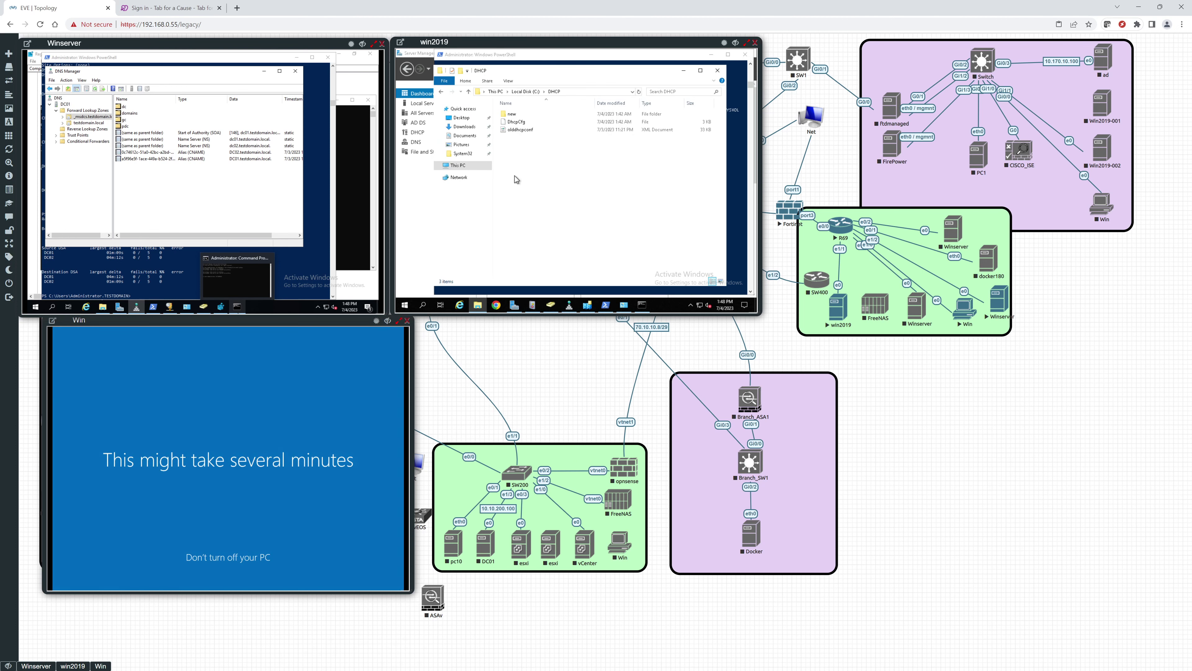
{"action": "left_click", "coordinate": [470, 167]}
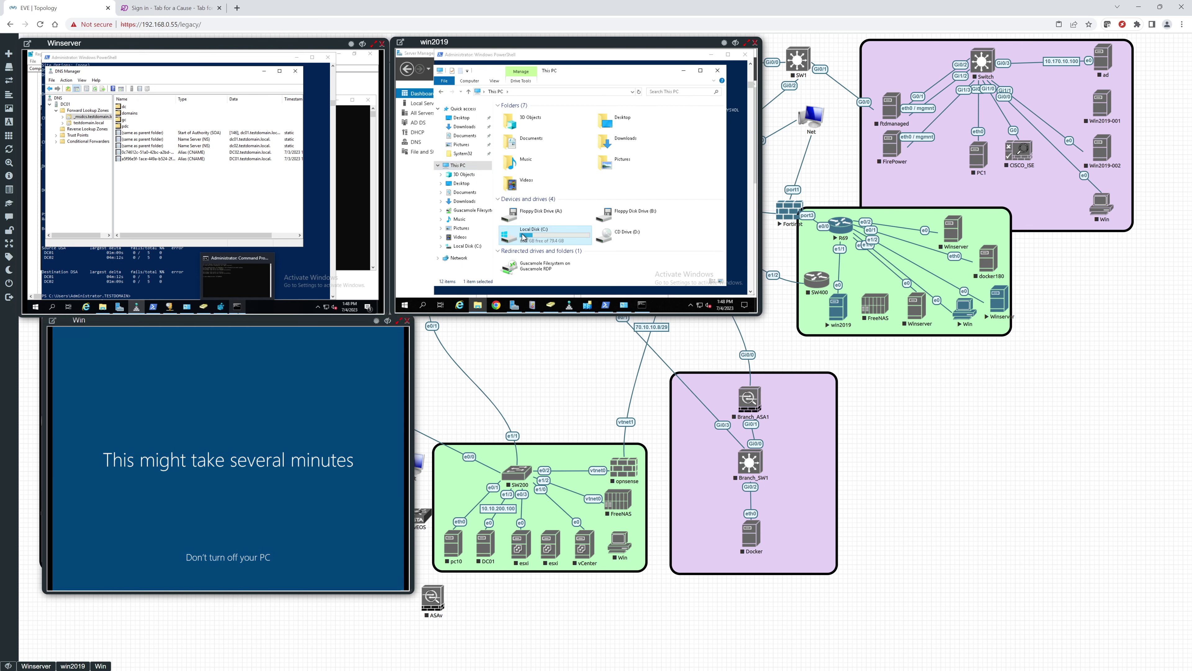
{"action": "double_click", "coordinate": [524, 237]}
{"action": "double_click", "coordinate": [522, 153]}
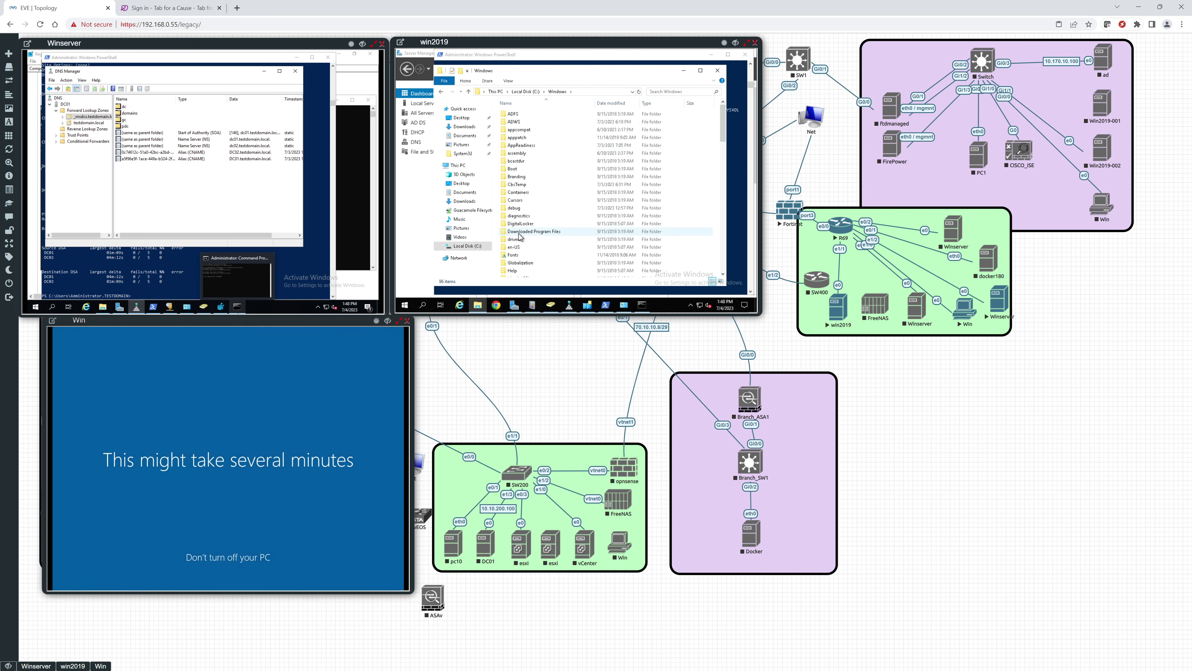
{"action": "scroll", "coordinate": [520, 237], "scroll_direction": "down", "scroll_amount": 20}
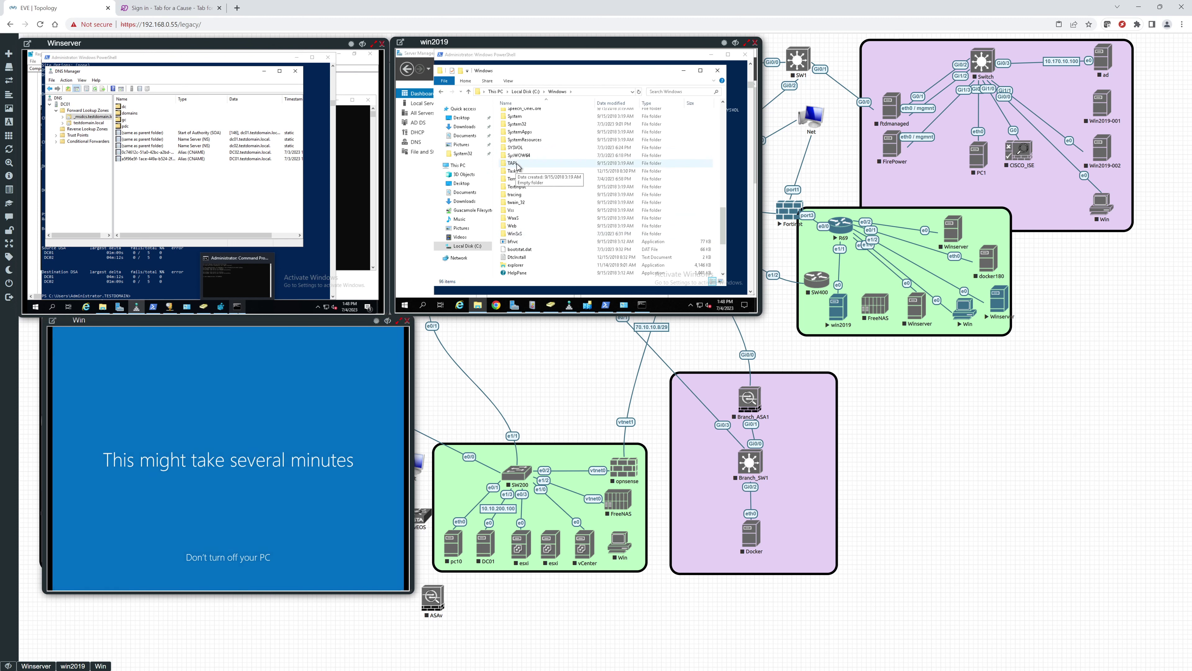
{"action": "double_click", "coordinate": [519, 146]}
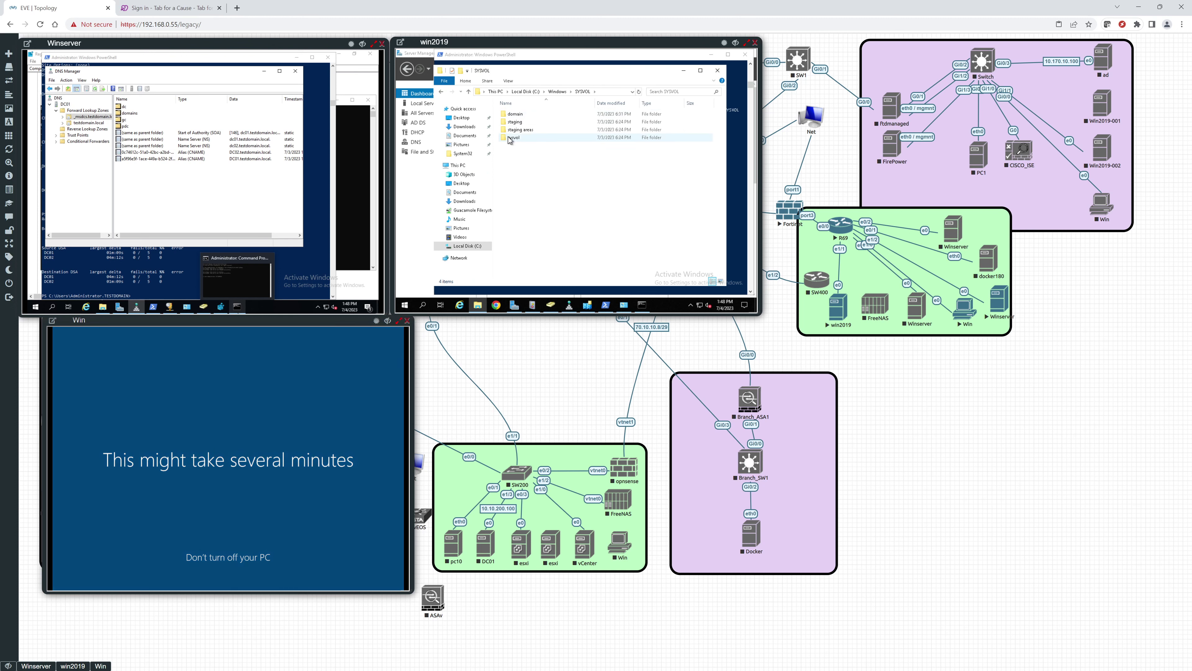
{"action": "double_click", "coordinate": [512, 138]}
{"action": "left_click", "coordinate": [513, 116]}
{"action": "double_click", "coordinate": [513, 116]}
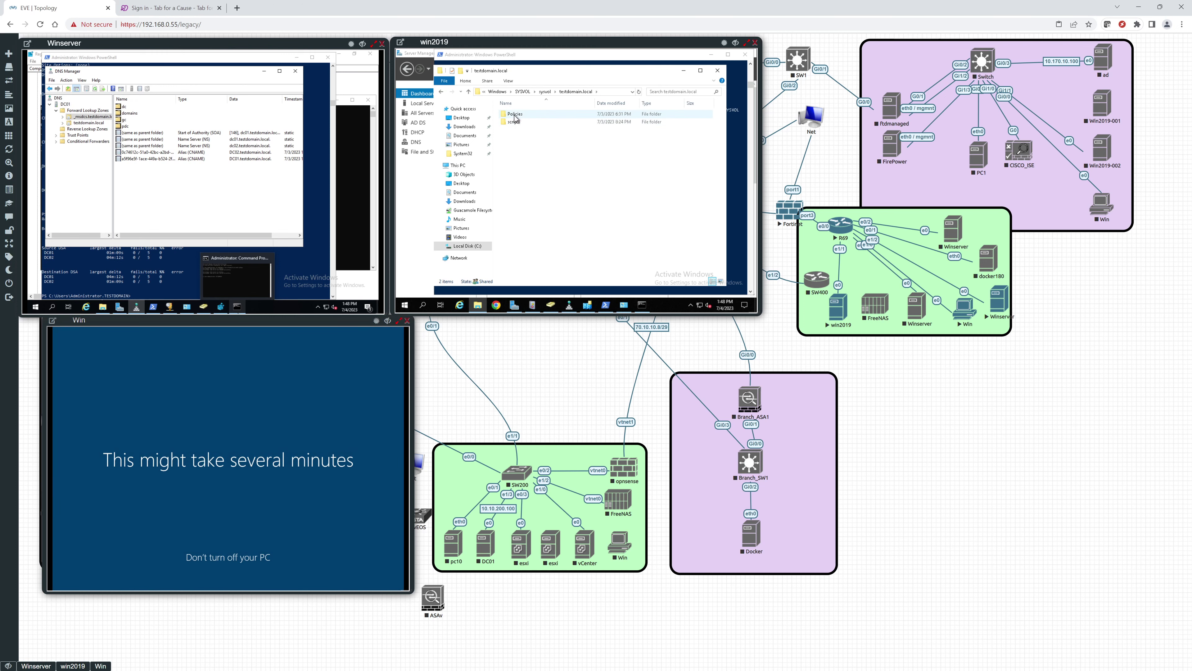
{"action": "double_click", "coordinate": [514, 122]}
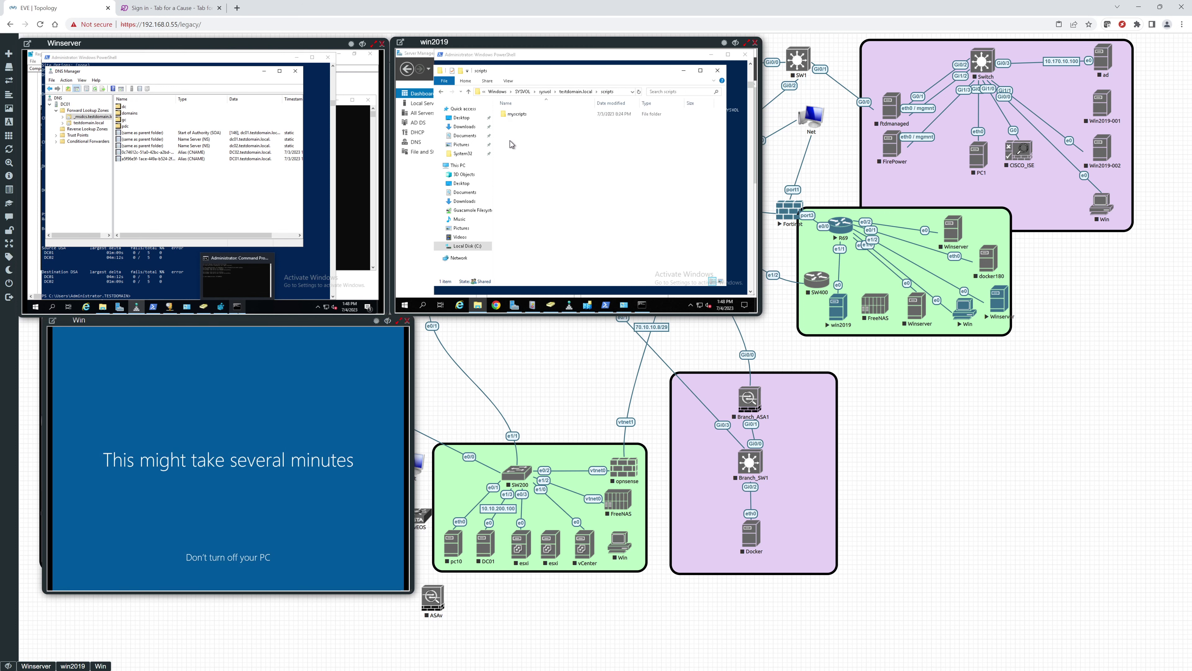
Step: Create a new folder named testdfrs inside scripts
{"action": "right_click", "coordinate": [519, 150]}
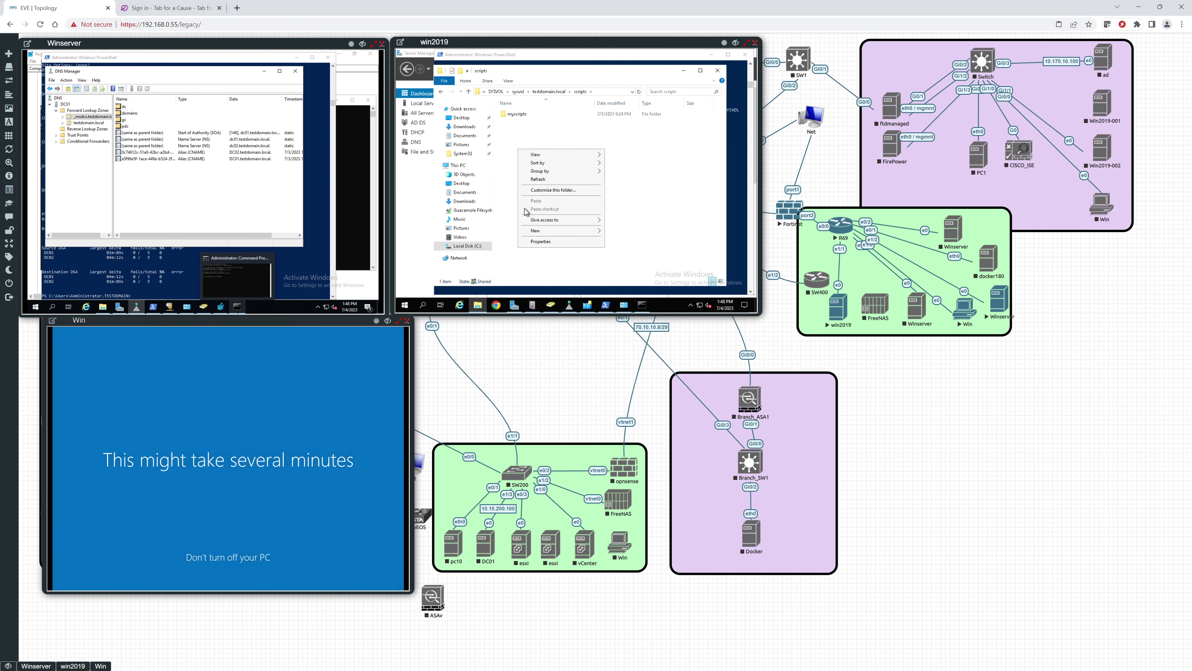
{"action": "mouse_move", "coordinate": [561, 231]}
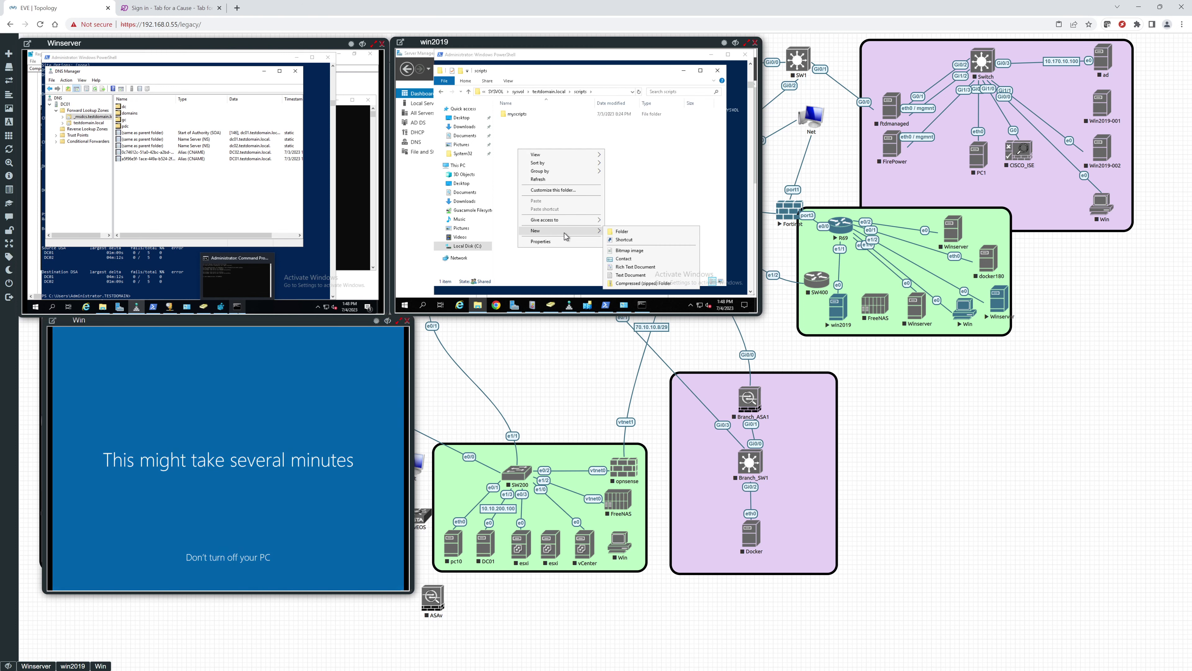
{"action": "left_click", "coordinate": [613, 232]}
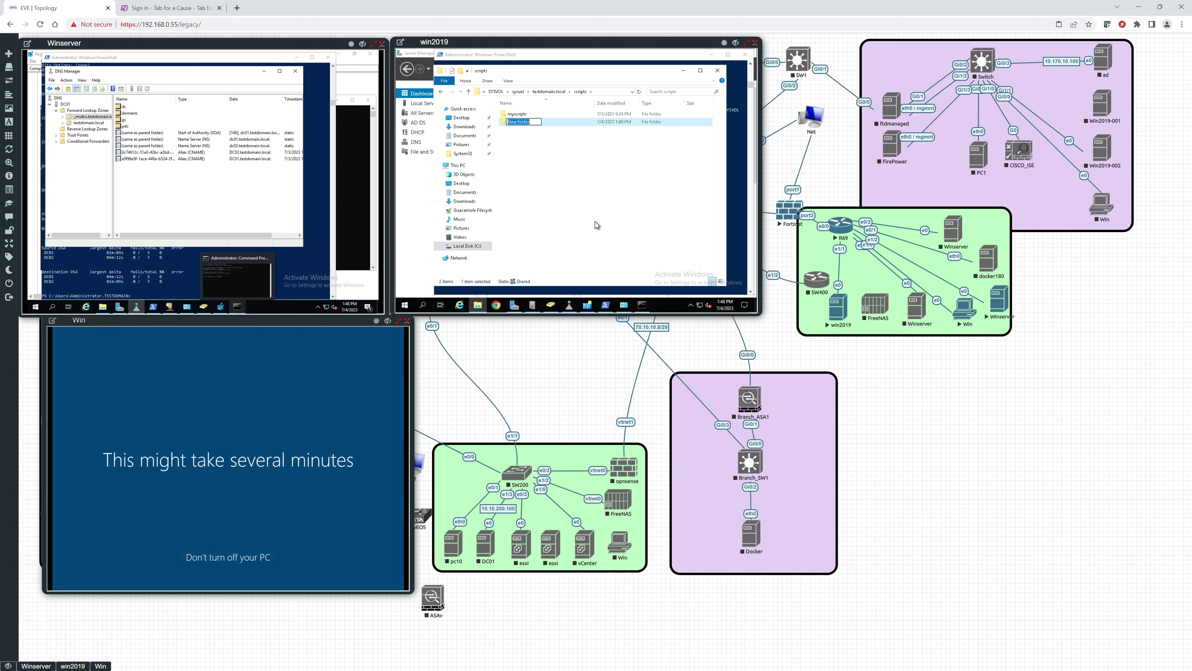
{"action": "type", "text": "testdfrs"}
{"action": "key", "text": "Return"}
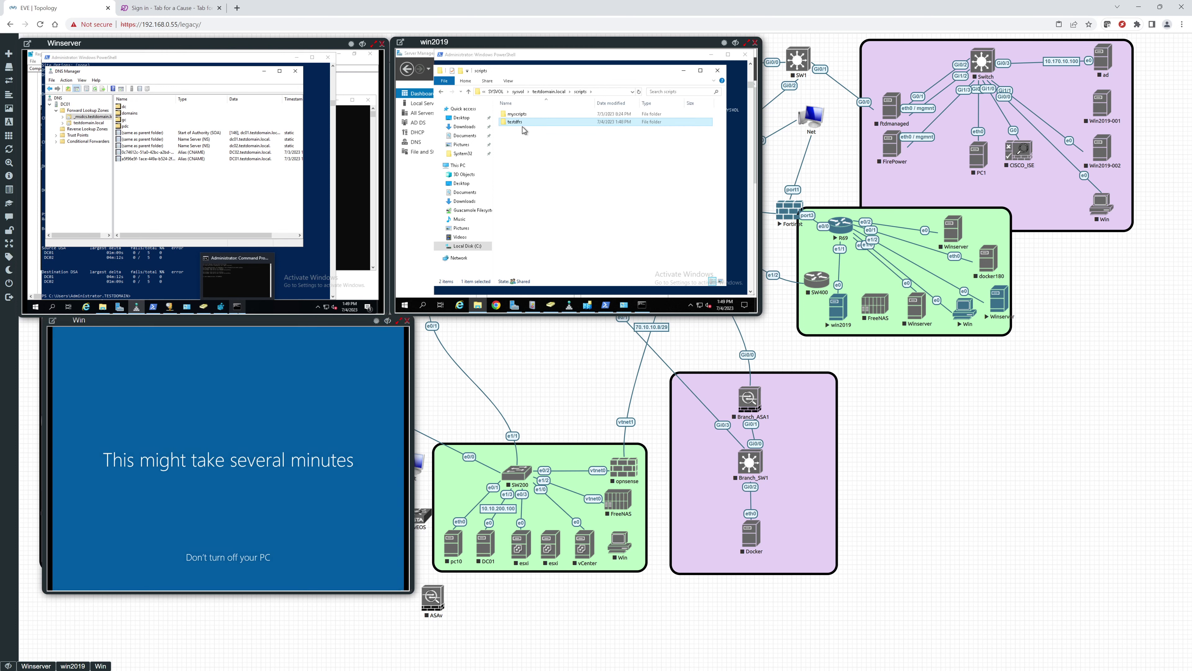
Step: Add a text document named test1 inside testdfrs, then close the Explorer window
{"action": "double_click", "coordinate": [522, 126]}
{"action": "right_click", "coordinate": [520, 142]}
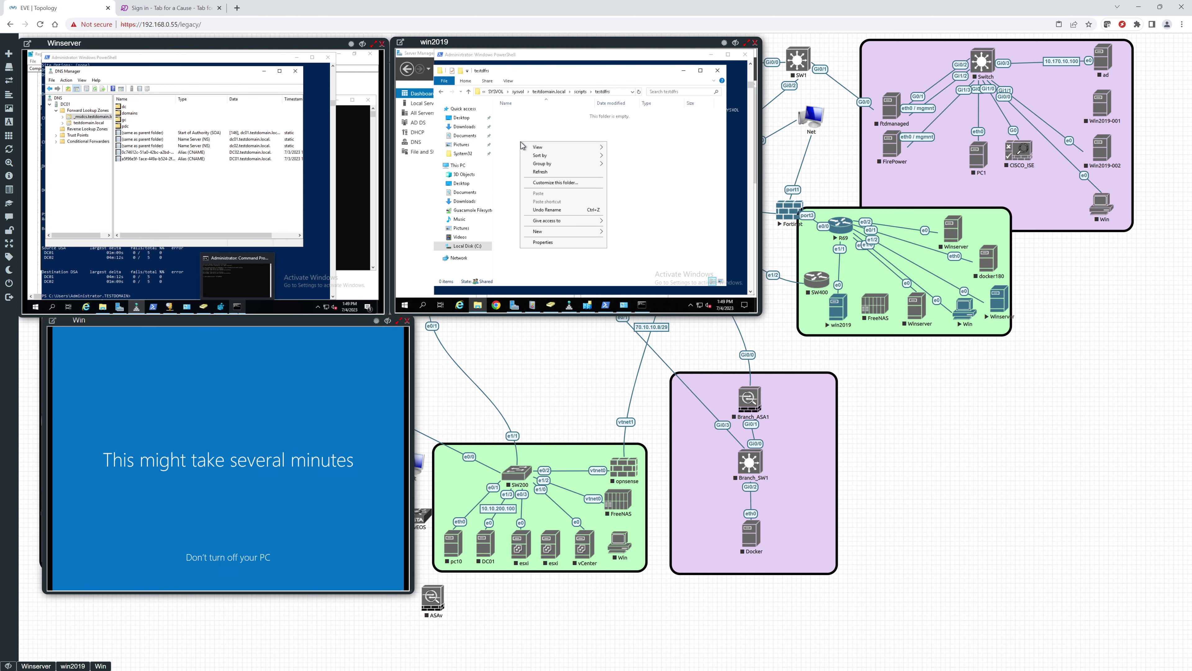
{"action": "mouse_move", "coordinate": [561, 234]}
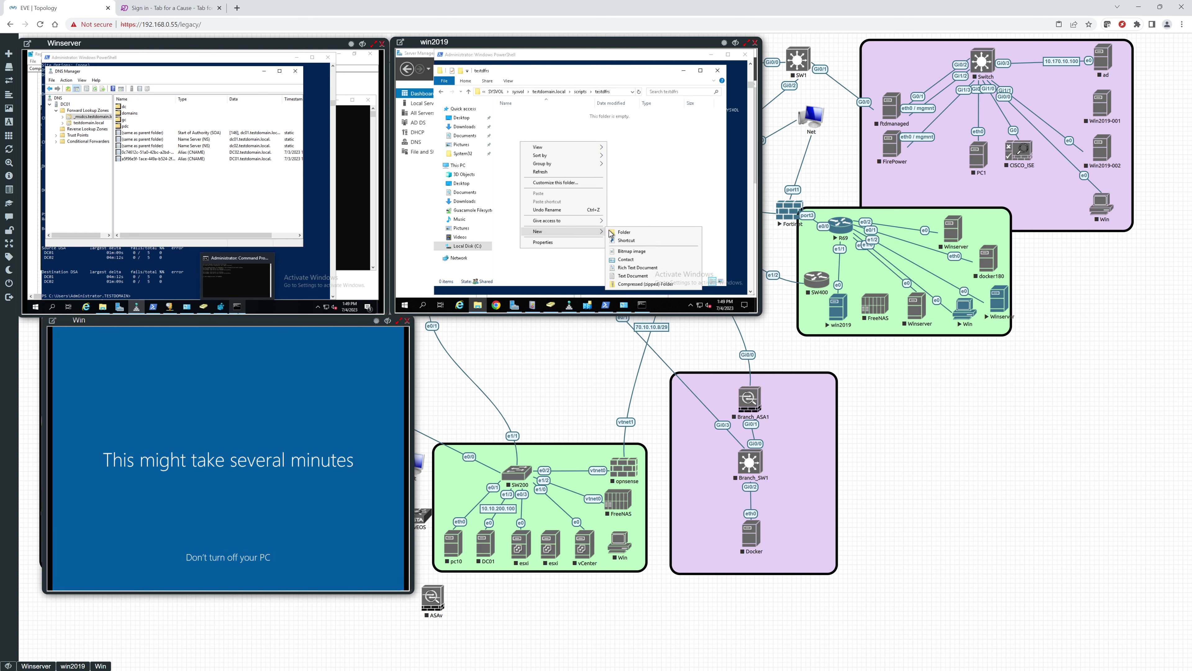
{"action": "left_click", "coordinate": [620, 276]}
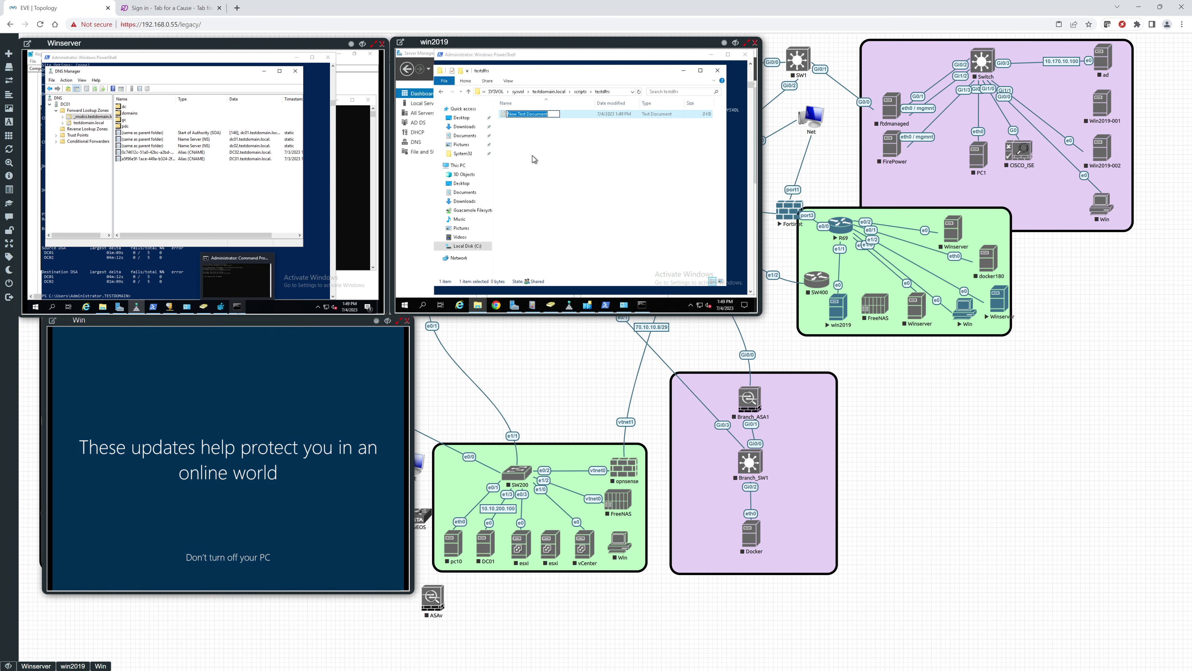
{"action": "type", "text": "test"}
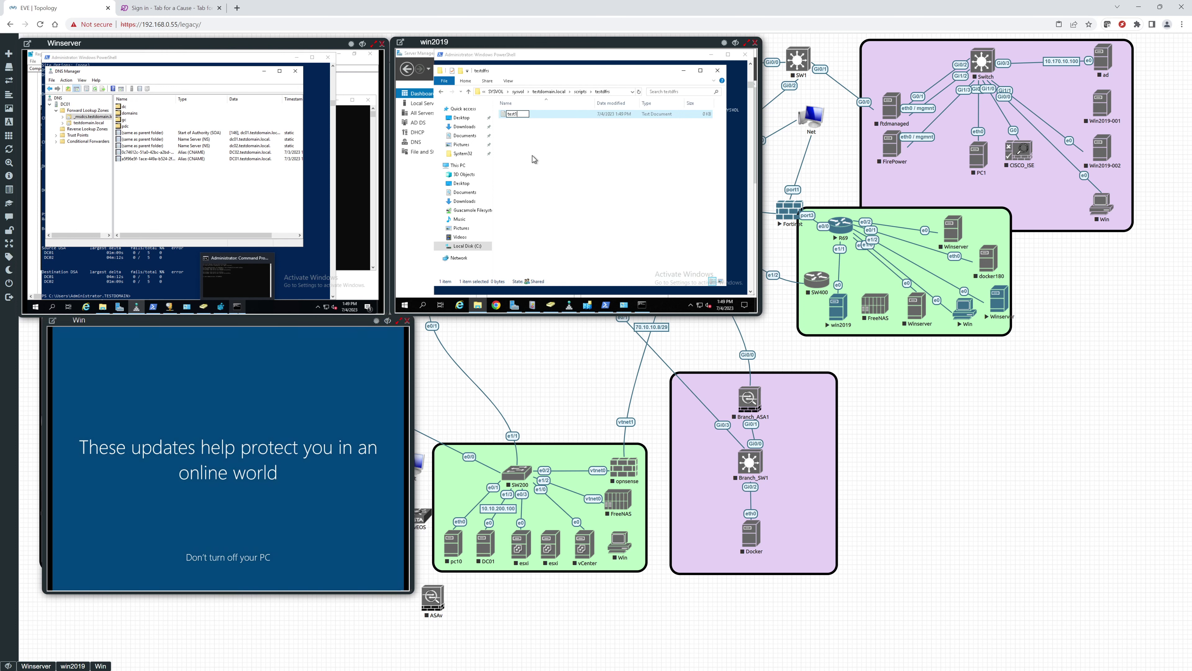
{"action": "type", "text": "1"}
{"action": "key", "text": "Return"}
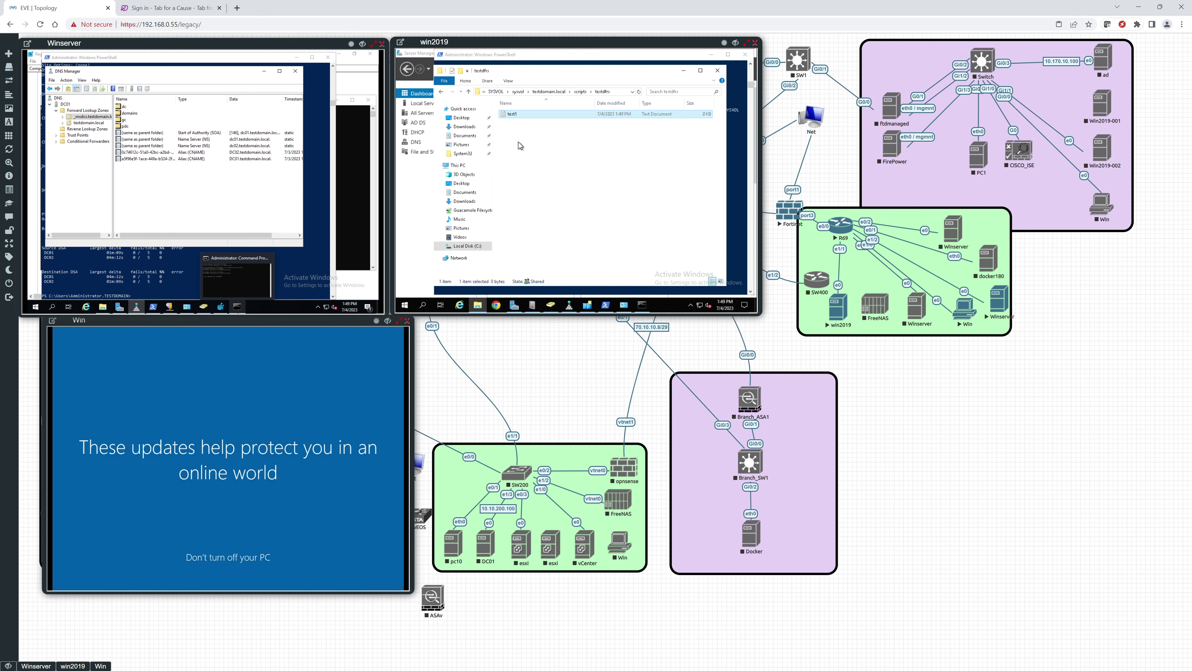
{"action": "left_click", "coordinate": [714, 68]}
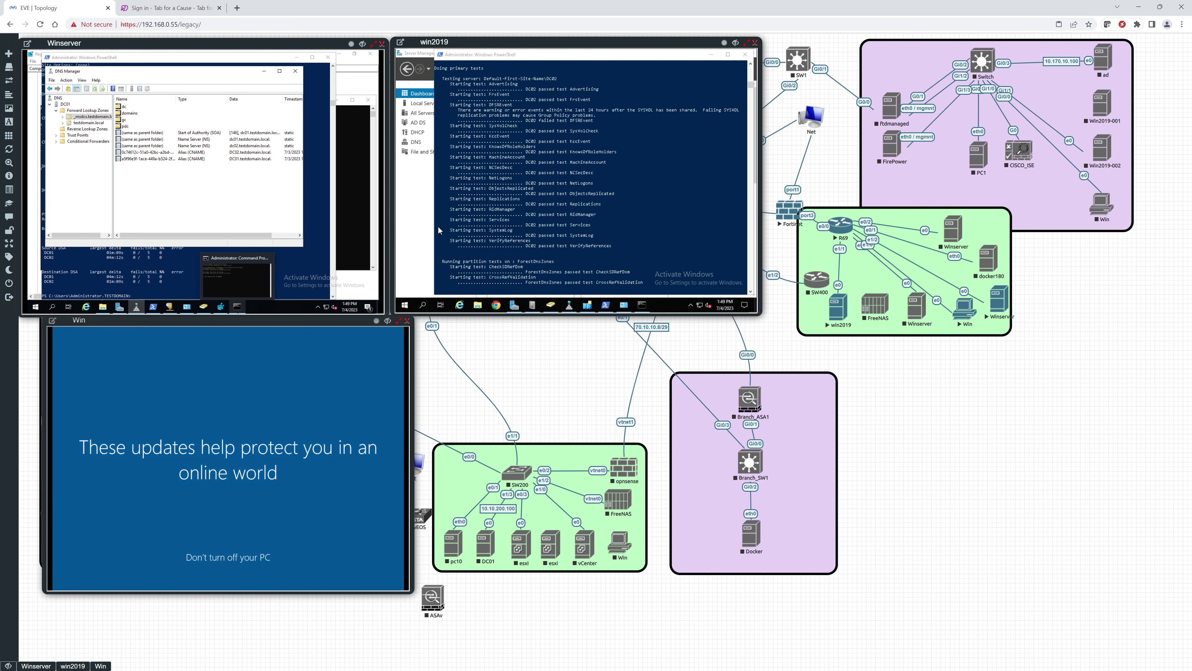
Step: Start a new user in the Users container named 'test user1' with logon name tu
{"action": "left_click", "coordinate": [551, 305]}
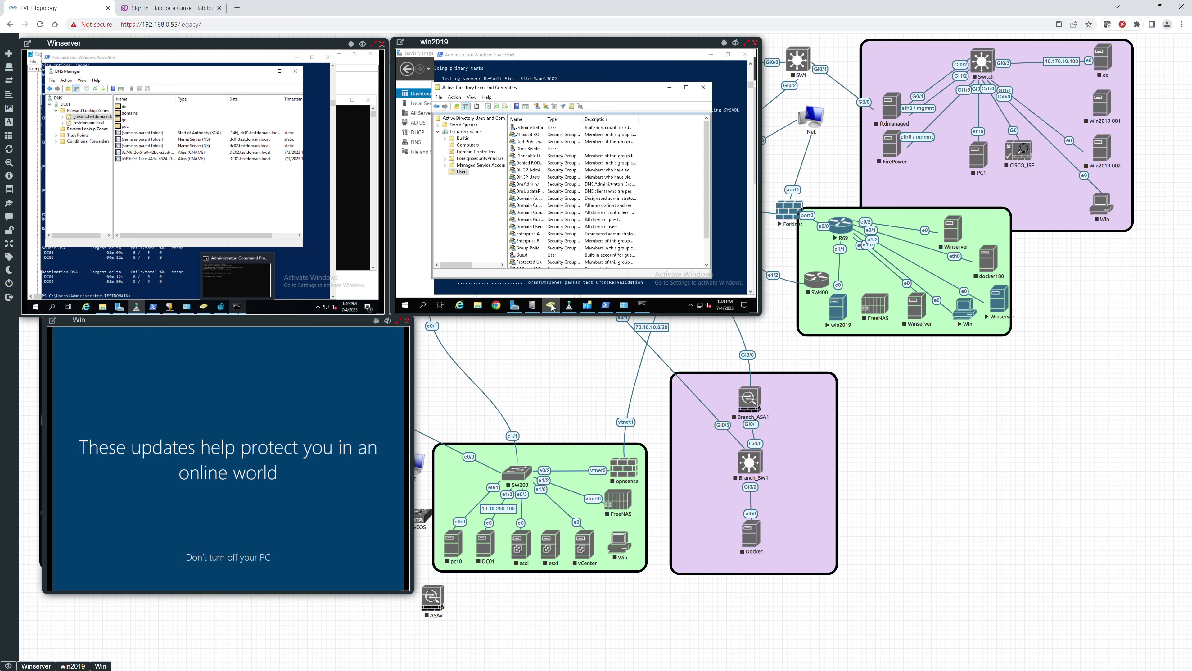
{"action": "right_click", "coordinate": [463, 175]}
{"action": "mouse_move", "coordinate": [484, 199]}
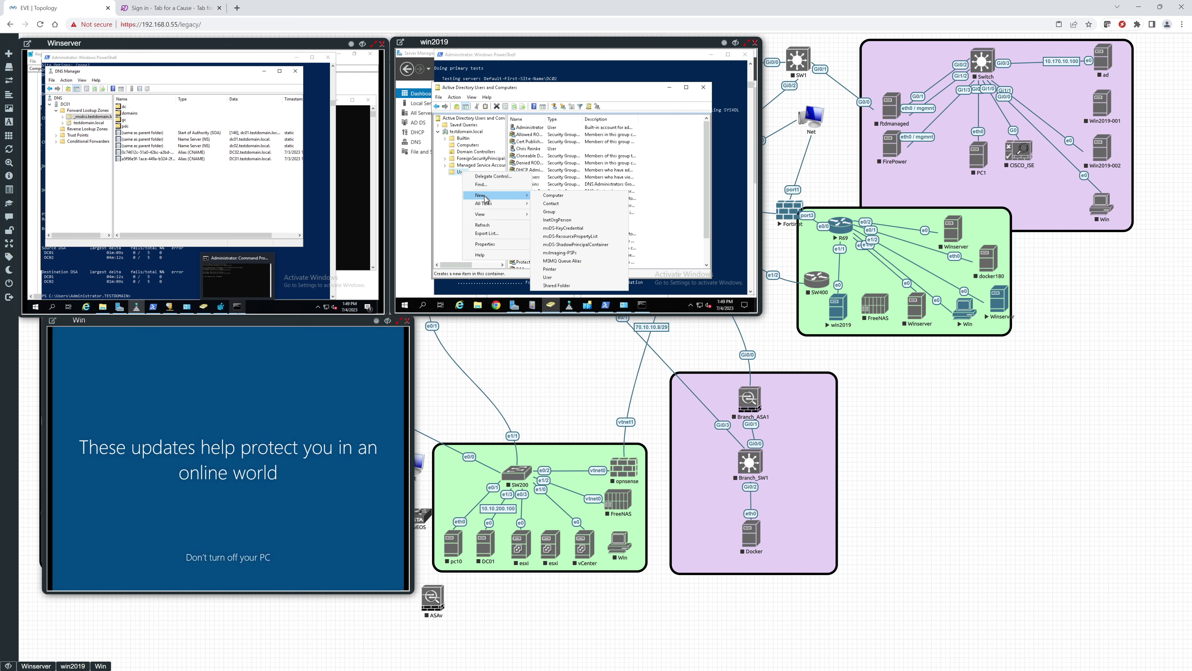
{"action": "left_click", "coordinate": [550, 278]}
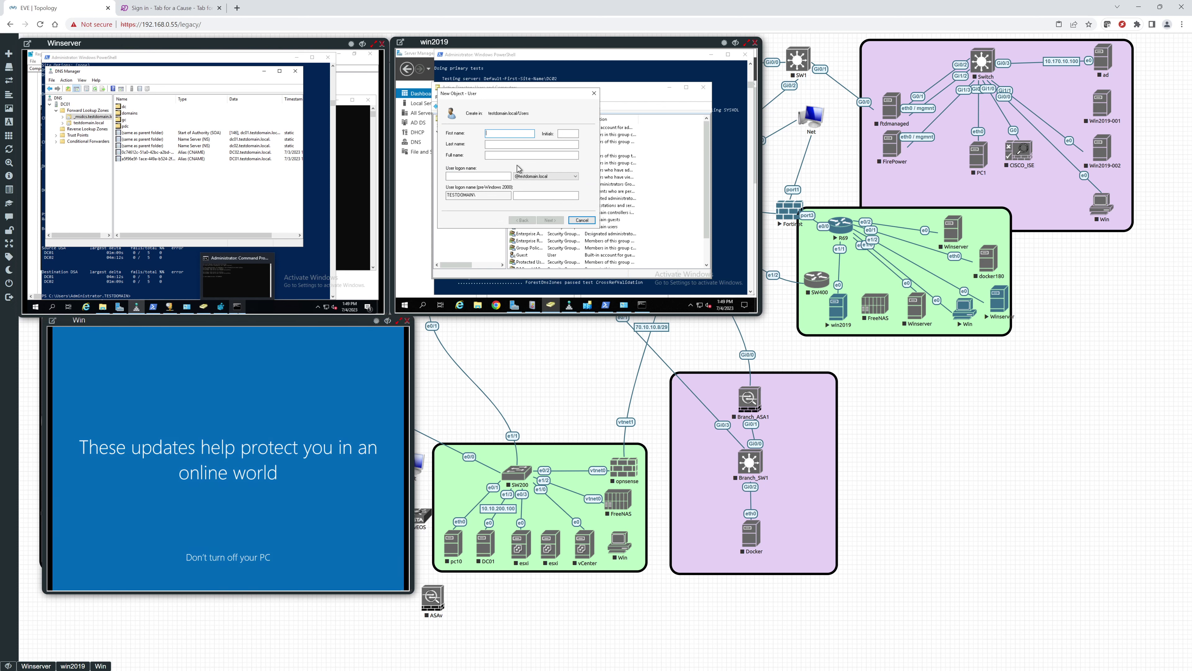
{"action": "type", "text": "test "}
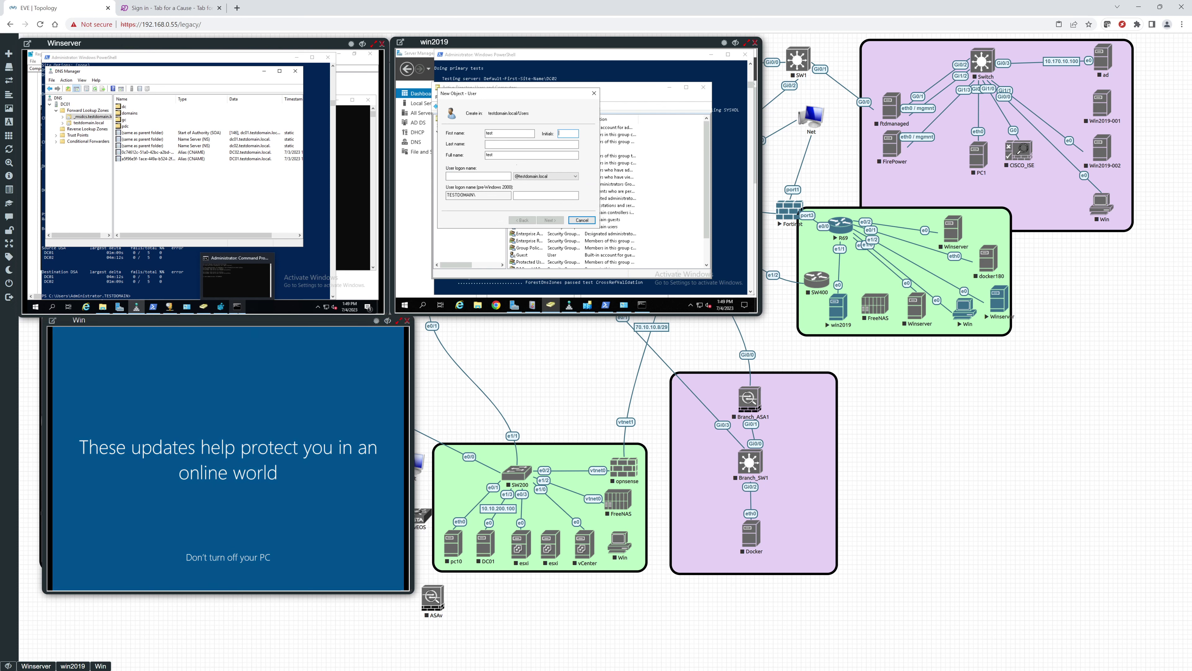
{"action": "type", "text": "user1"}
{"action": "key", "text": "Tab"}
{"action": "type", "text": "tu"}
{"action": "key", "text": "Return"}
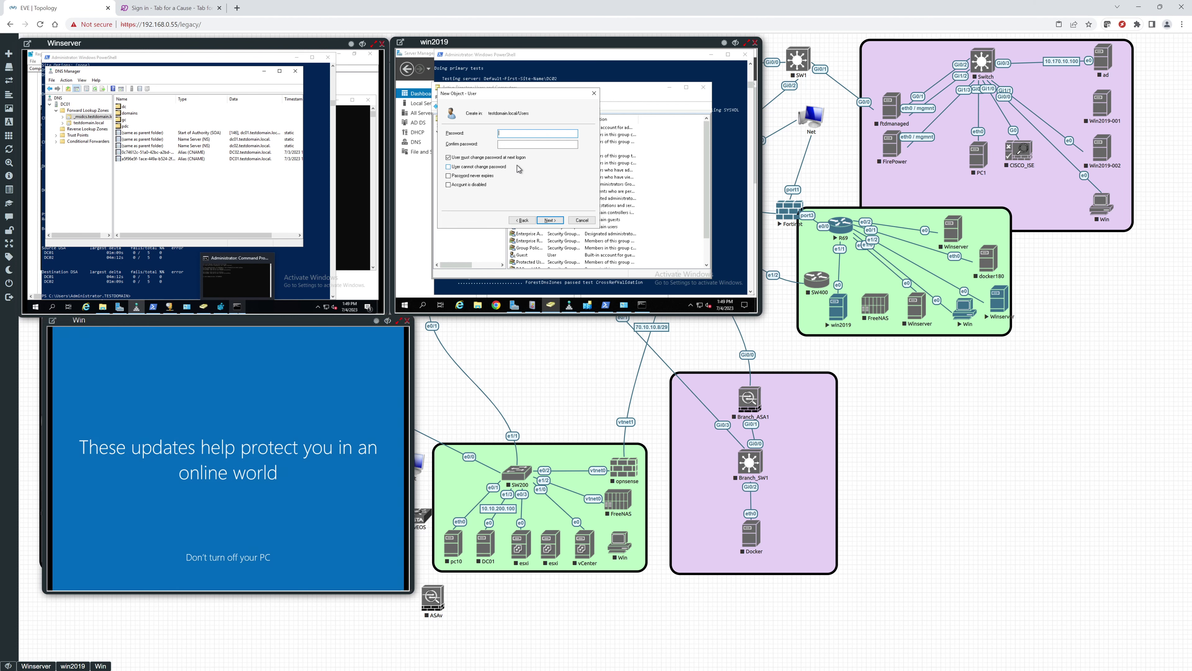
Step: Untick the forced password change, enter and confirm the password, and reach the summary
{"action": "left_click", "coordinate": [475, 158]}
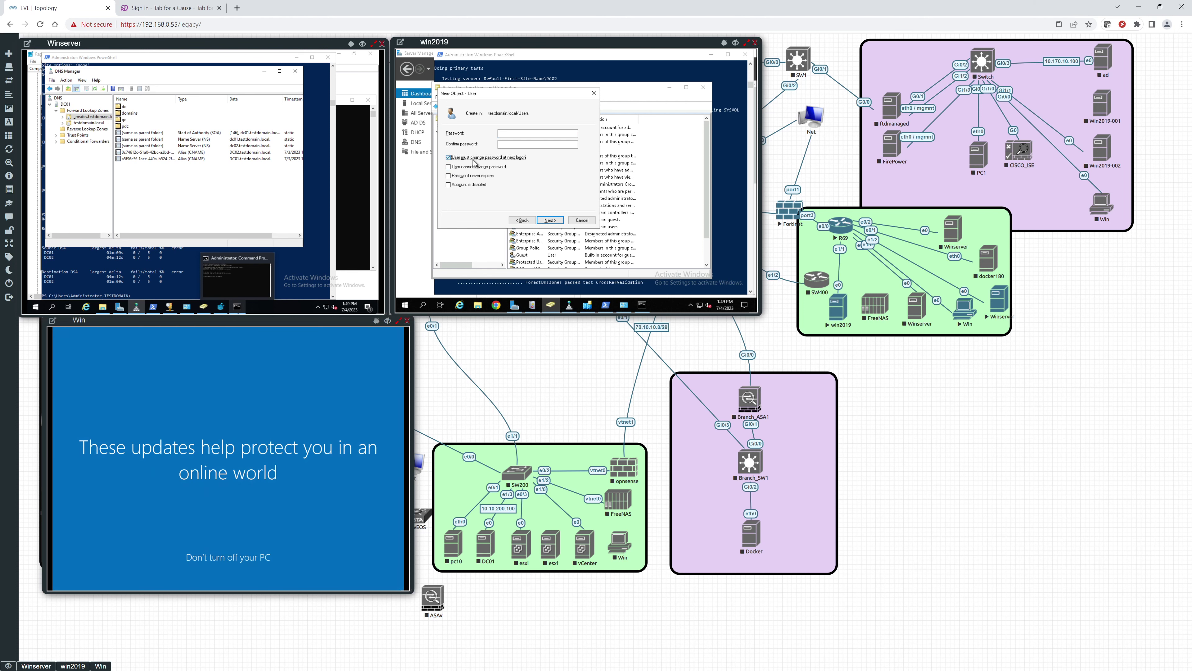
{"action": "left_click", "coordinate": [515, 135]}
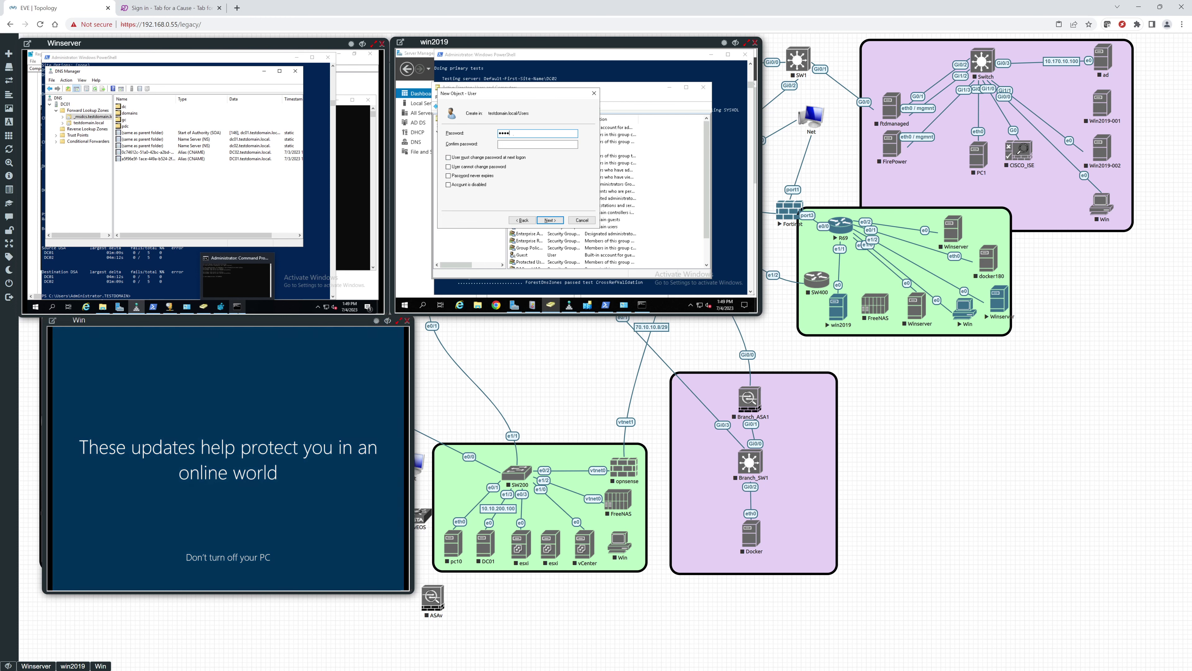
{"action": "type", "text": "•"}
{"action": "key", "text": "Tab"}
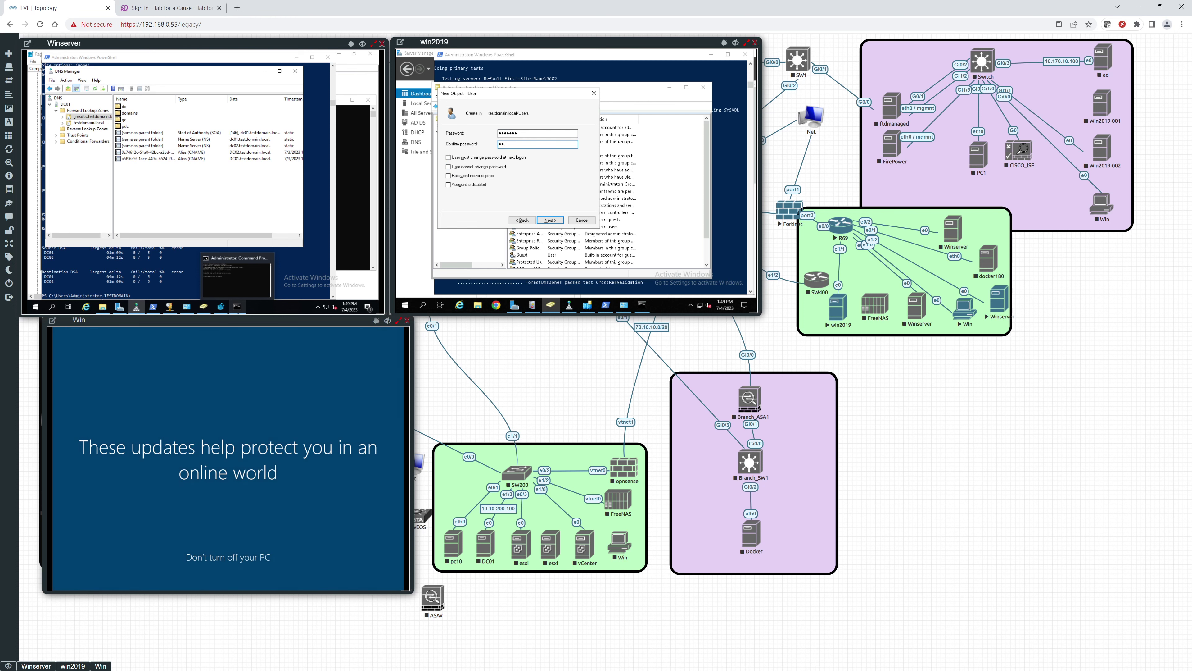
{"action": "type", "text": "•••••••"}
{"action": "key", "text": "Return"}
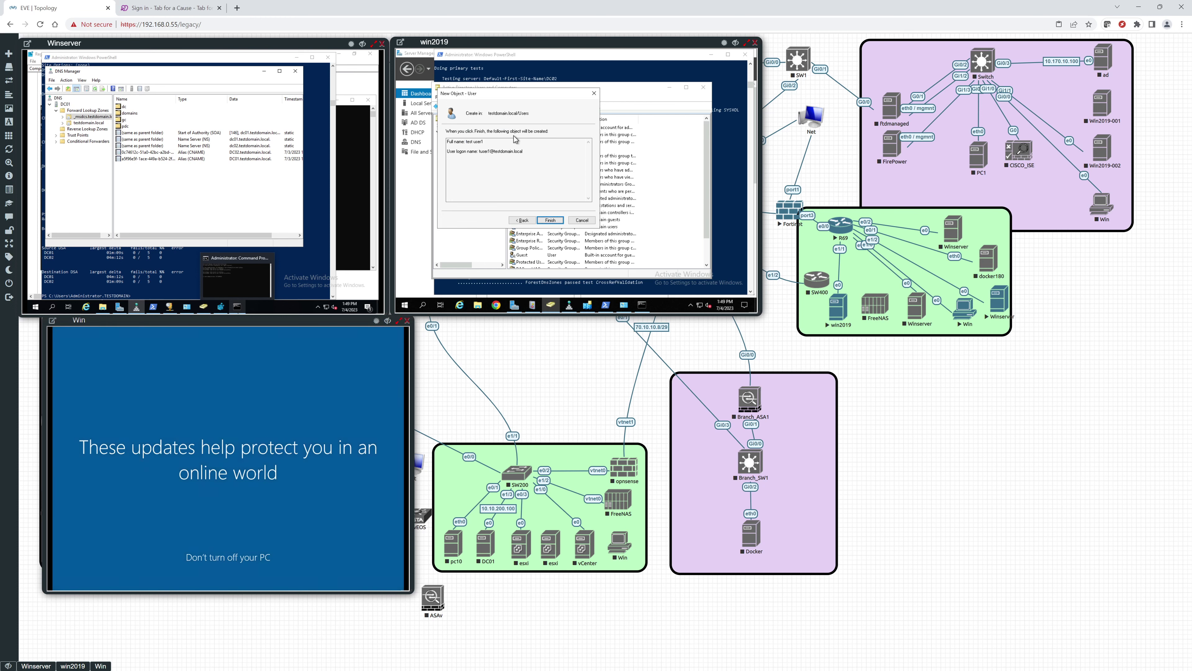
Step: Attempt to create test user1, dismiss the policy error, and append a character to the password
{"action": "left_click", "coordinate": [550, 220]}
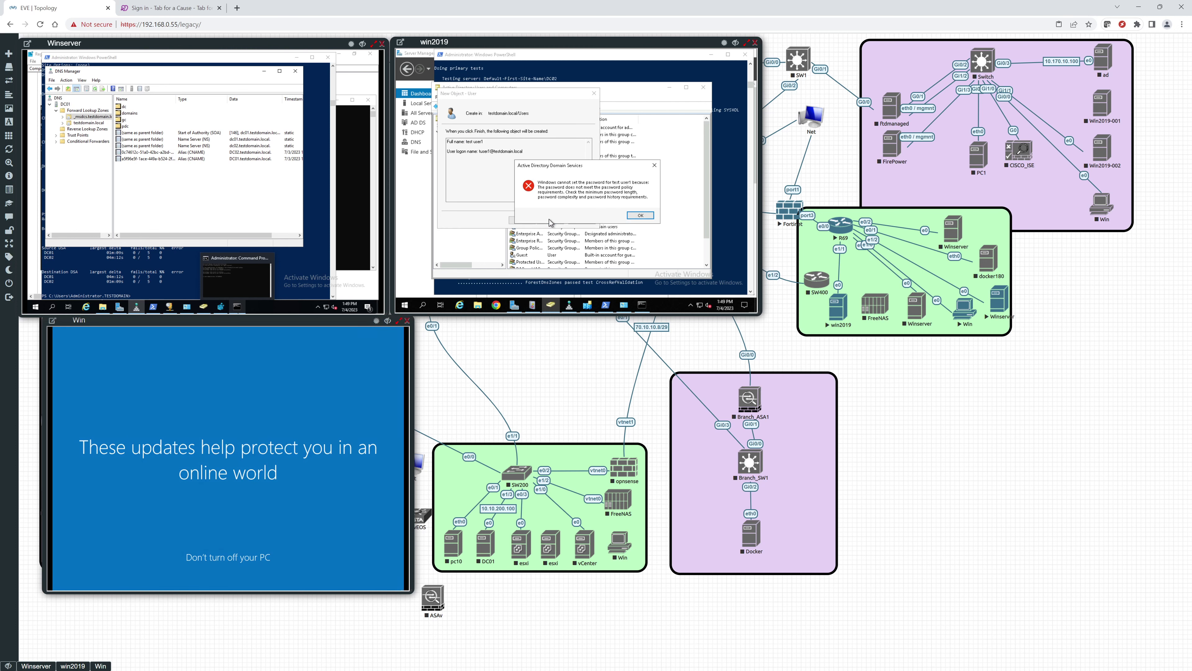
{"action": "left_click", "coordinate": [639, 216]}
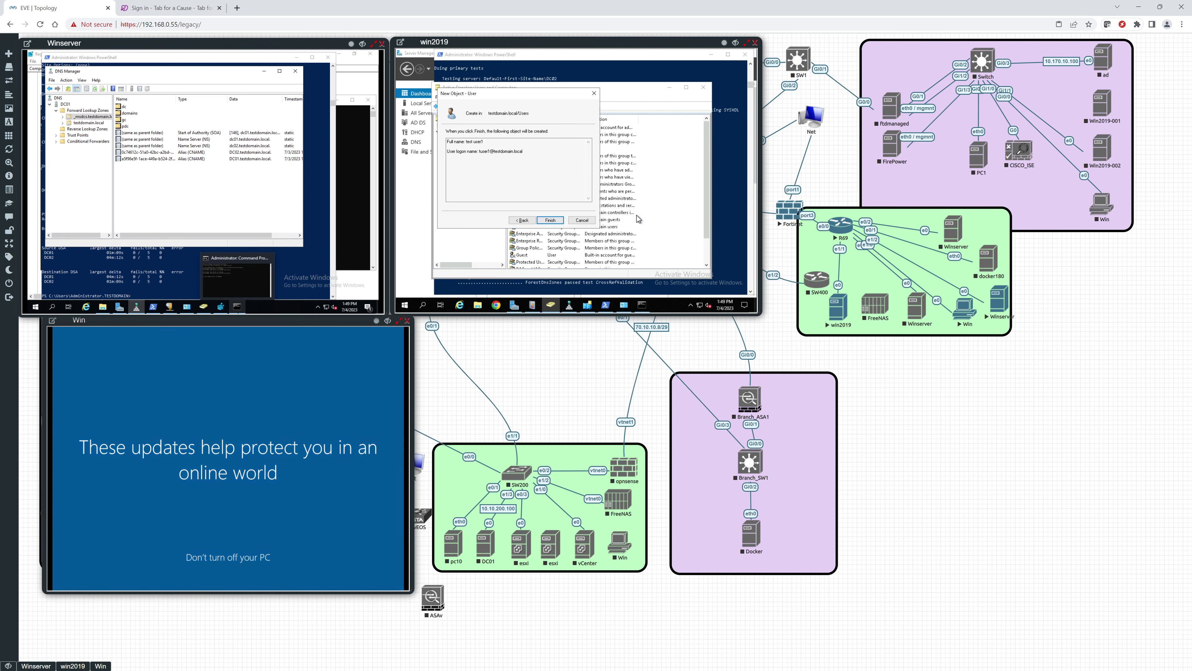
{"action": "left_click", "coordinate": [523, 221]}
{"action": "left_click", "coordinate": [519, 134]}
{"action": "type", "text": "!"}
{"action": "key", "text": "Tab"}
{"action": "left_click", "coordinate": [521, 145]}
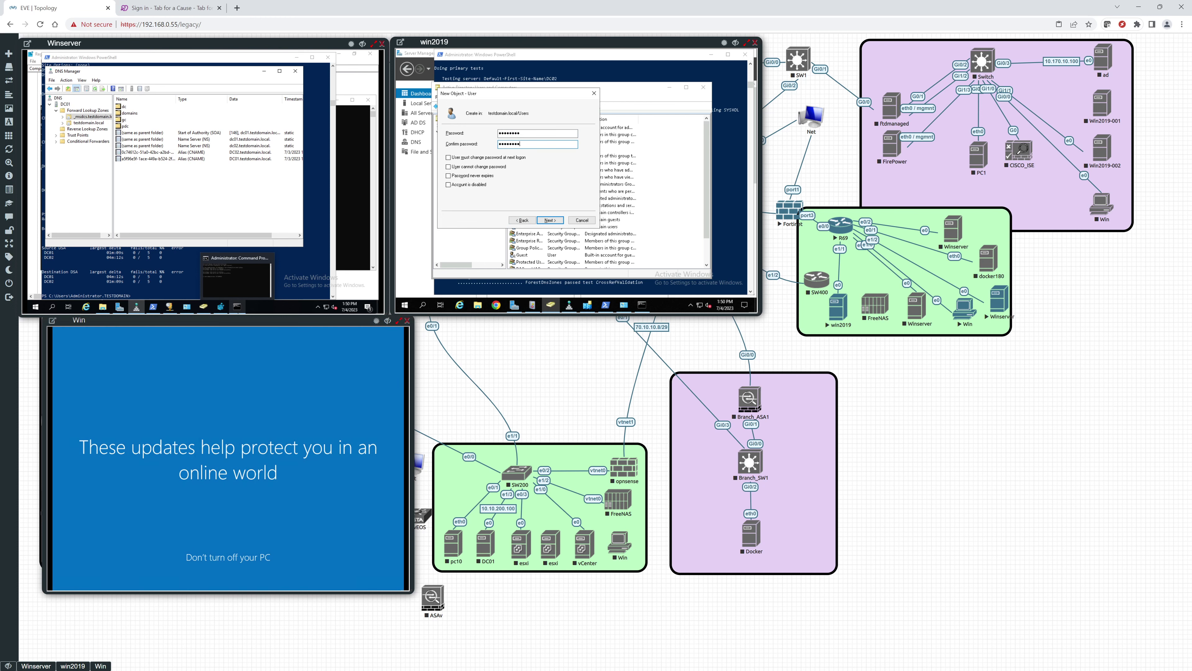
Step: Retry creation, get rejected again, and re-enter a different password and its confirmation
{"action": "left_click", "coordinate": [548, 220]}
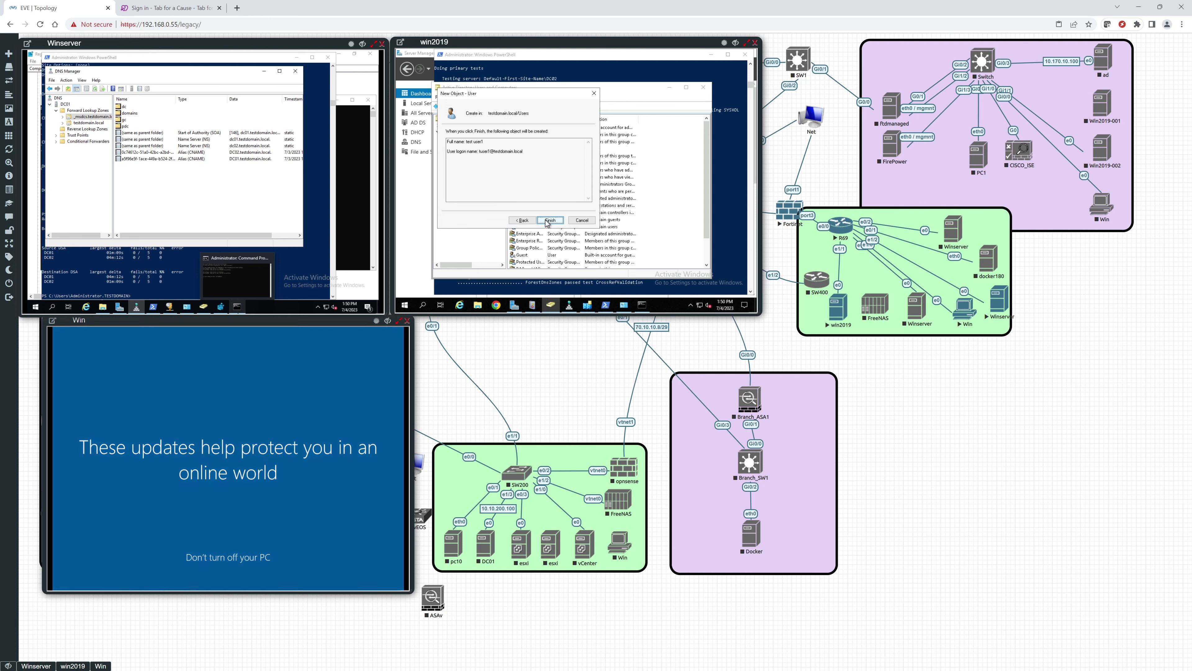
{"action": "left_click", "coordinate": [547, 220]}
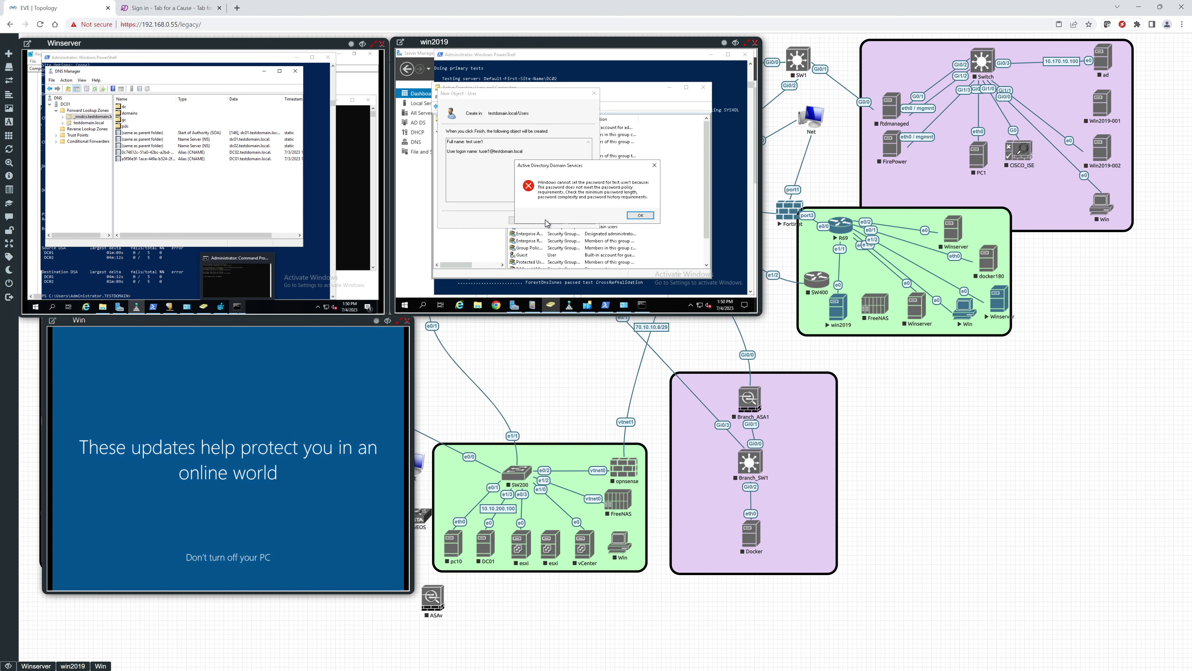
{"action": "left_click", "coordinate": [640, 215]}
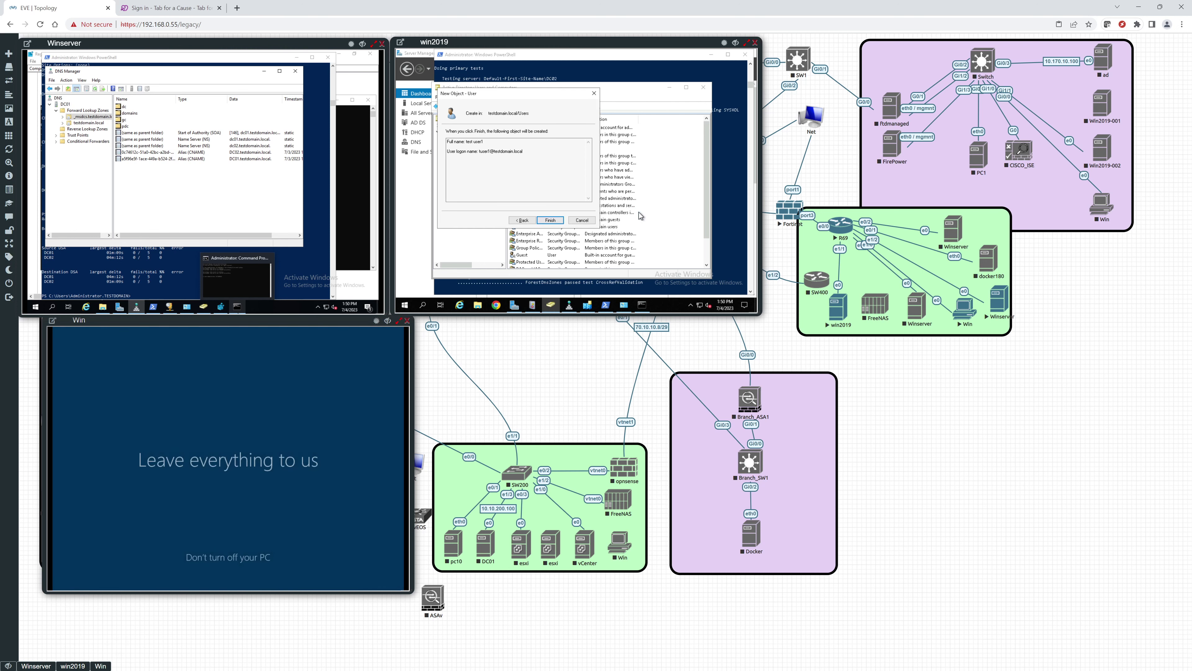
{"action": "left_click", "coordinate": [523, 220]}
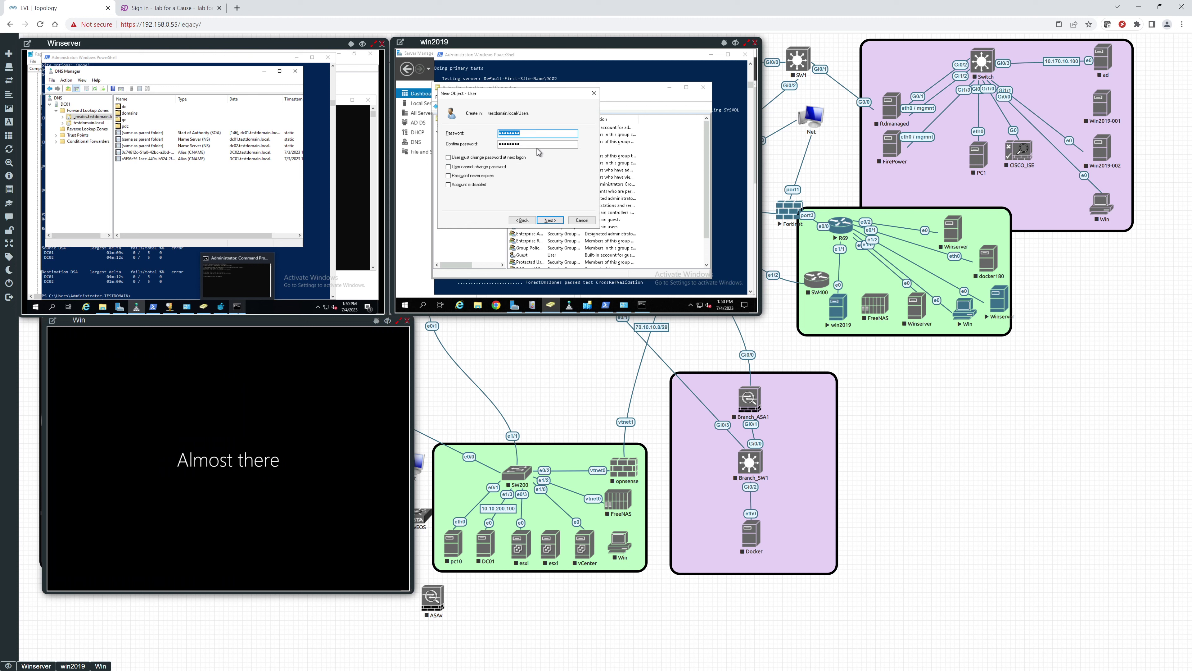
{"action": "type", "text": "P@ssw0r"}
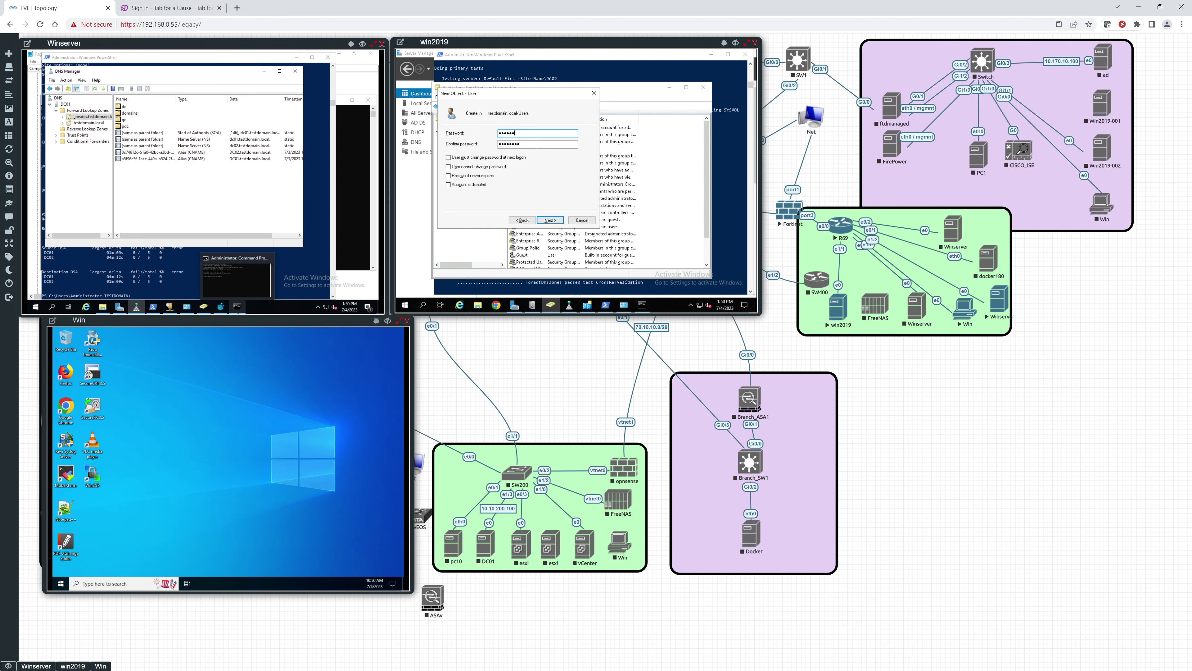
{"action": "type", "text": "d"}
{"action": "key", "text": "Tab"}
{"action": "type", "text": "P"}
{"action": "key", "text": "Return"}
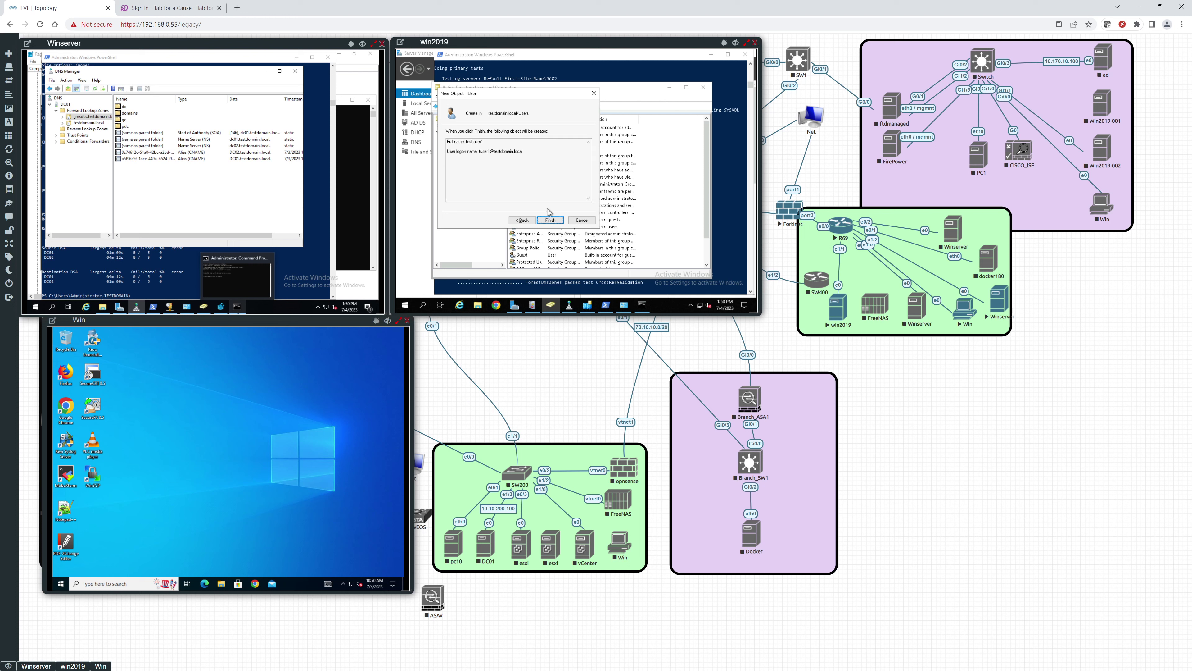
Step: Try finishing once more, dismiss the policy rejection, and return to the password page
{"action": "left_click", "coordinate": [551, 220]}
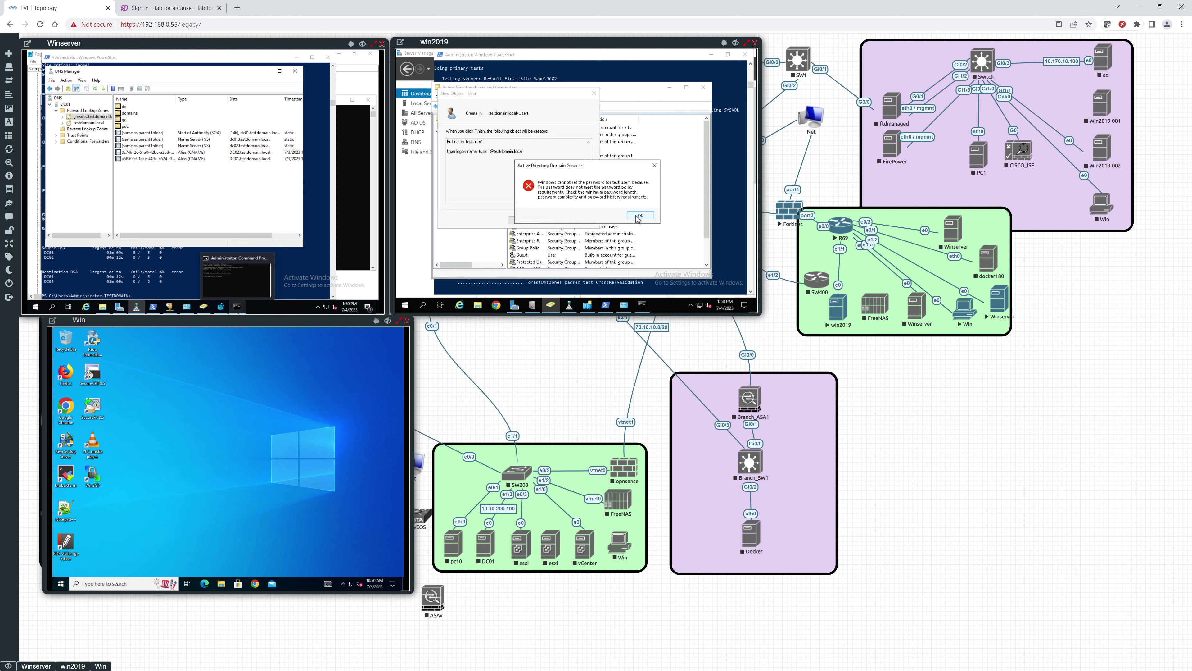
{"action": "left_click", "coordinate": [640, 215]}
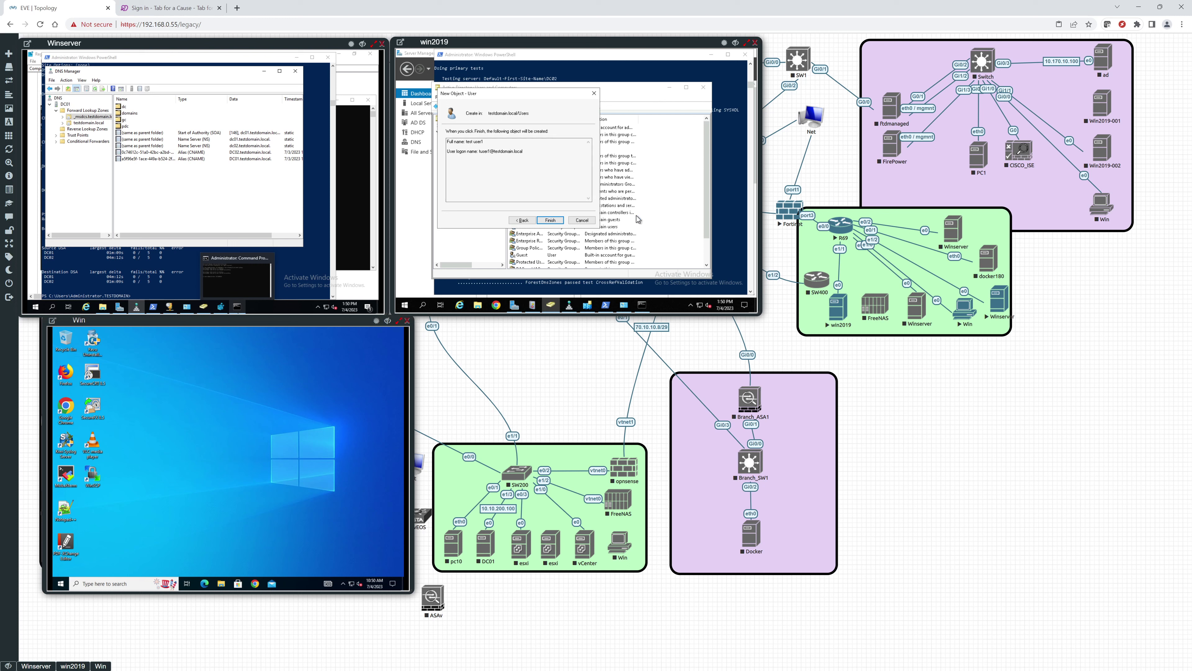
{"action": "left_click", "coordinate": [522, 219]}
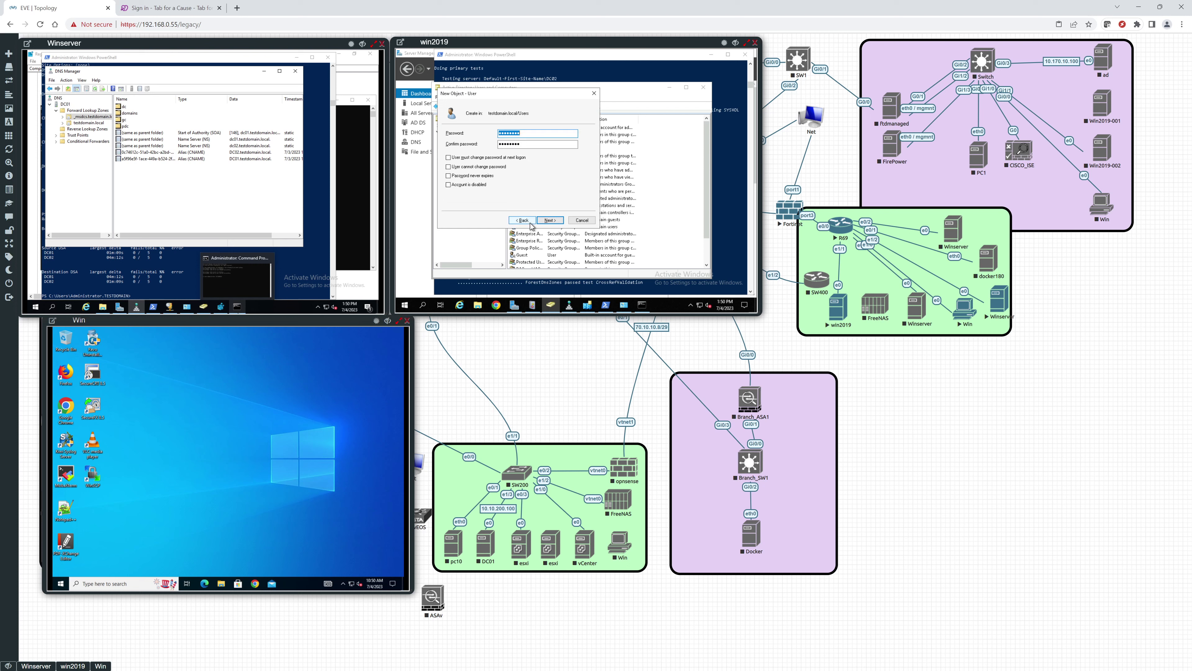
Step: Replace test user1's password with a complex one, confirm it, and finish creating the account
{"action": "left_click", "coordinate": [533, 134]}
{"action": "left_click_drag", "start_coordinate": [533, 135], "coordinate": [490, 138]}
{"action": "type", "text": "P"}
{"action": "type", "text": "1"}
{"action": "key", "text": "Tab"}
{"action": "type", "text": "Pa"}
{"action": "left_click", "coordinate": [550, 220]}
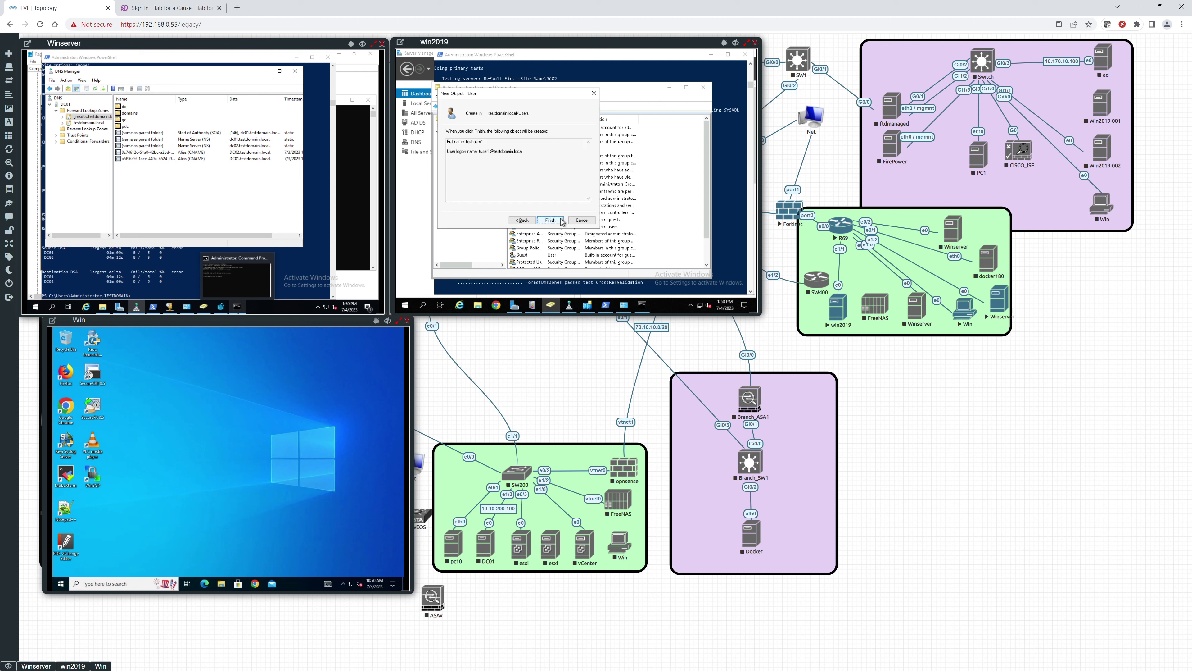
{"action": "left_click", "coordinate": [561, 221]}
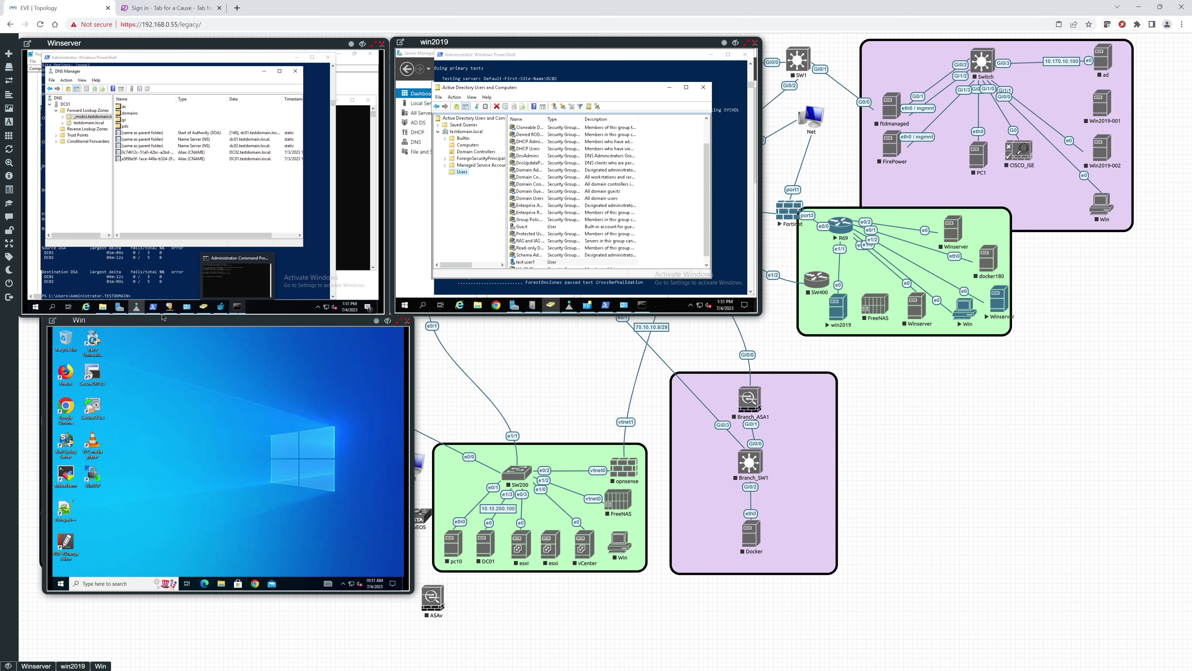
Step: On Winserver, refresh the Users folder in Active Directory Users and Computers and select test user1
{"action": "mouse_move", "coordinate": [205, 311]}
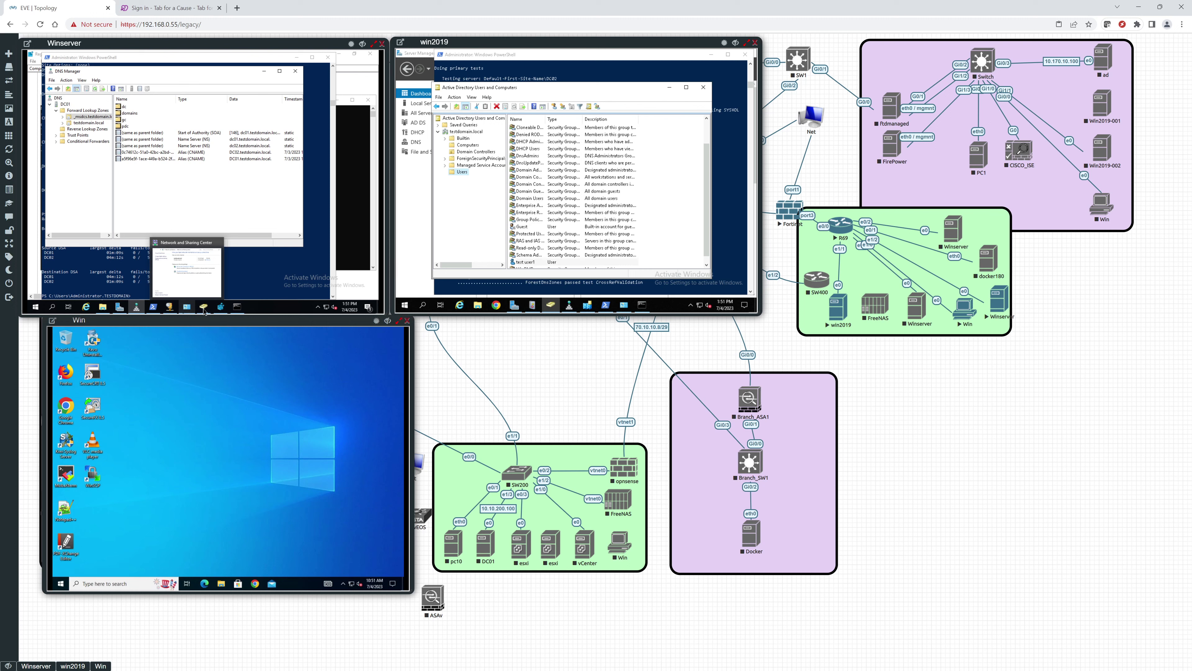
{"action": "left_click", "coordinate": [136, 307]}
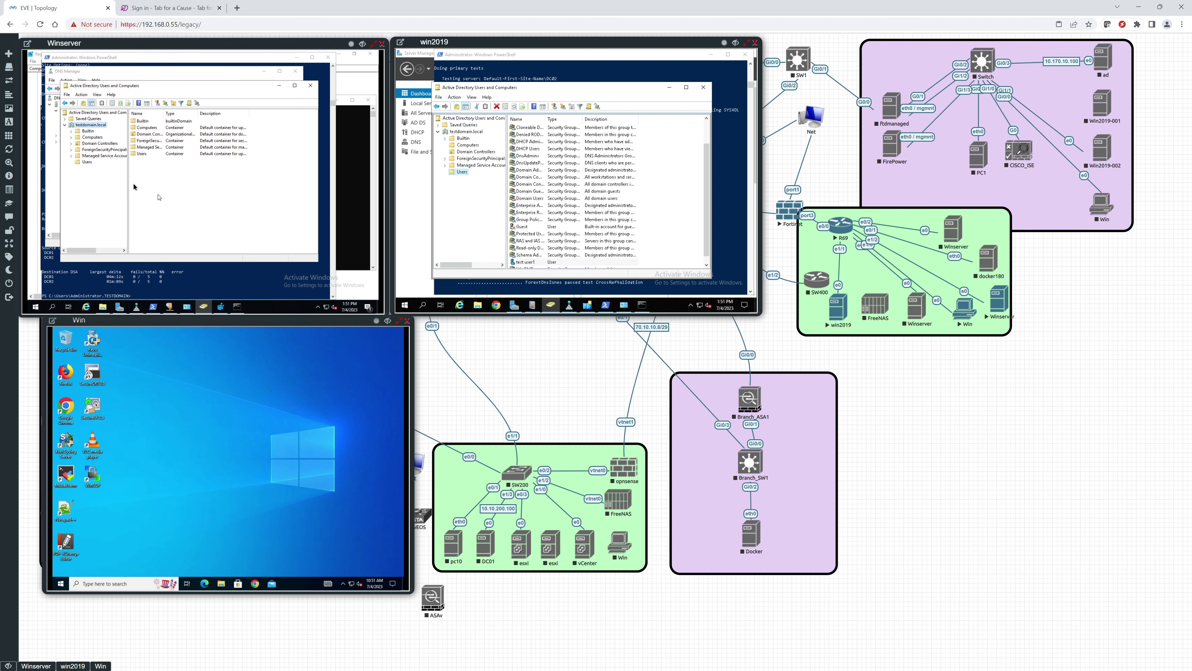
{"action": "left_click", "coordinate": [87, 162]}
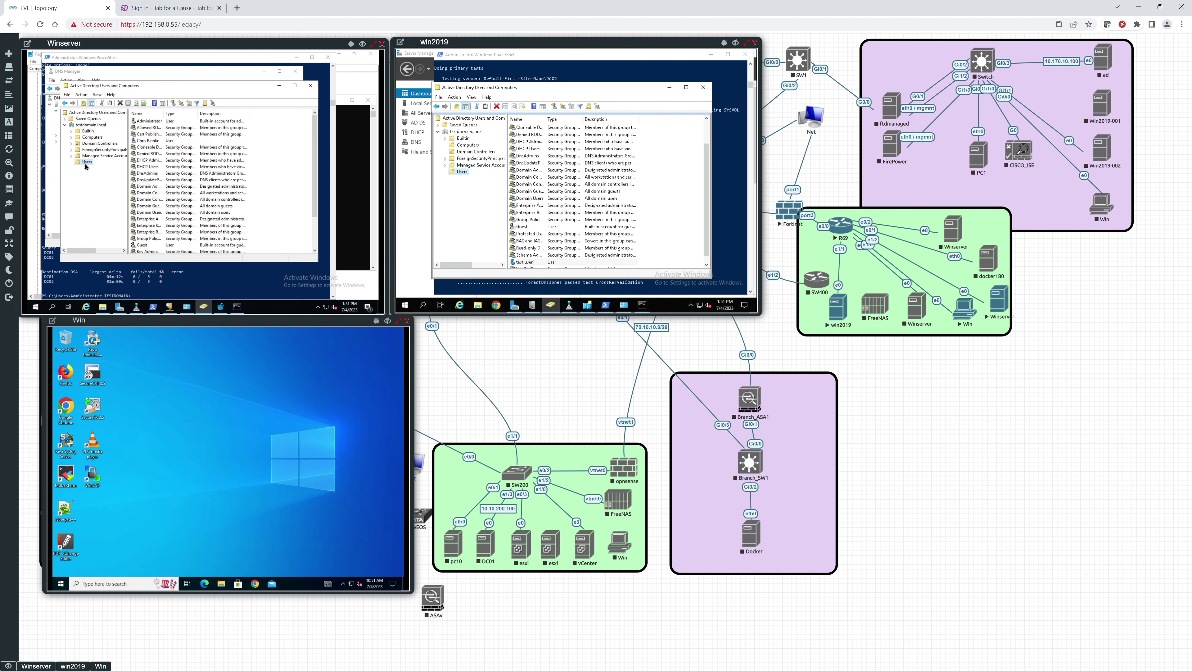
{"action": "scroll", "coordinate": [165, 212], "scroll_direction": "down", "scroll_amount": 2}
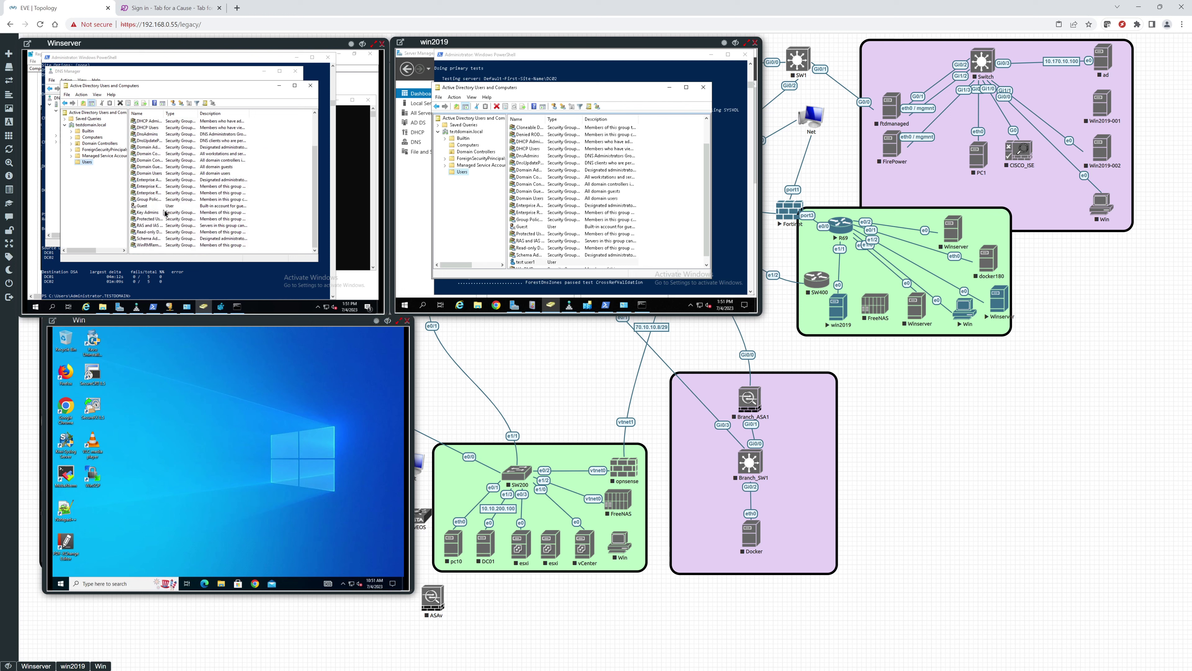
{"action": "scroll", "coordinate": [165, 213], "scroll_direction": "up", "scroll_amount": 2}
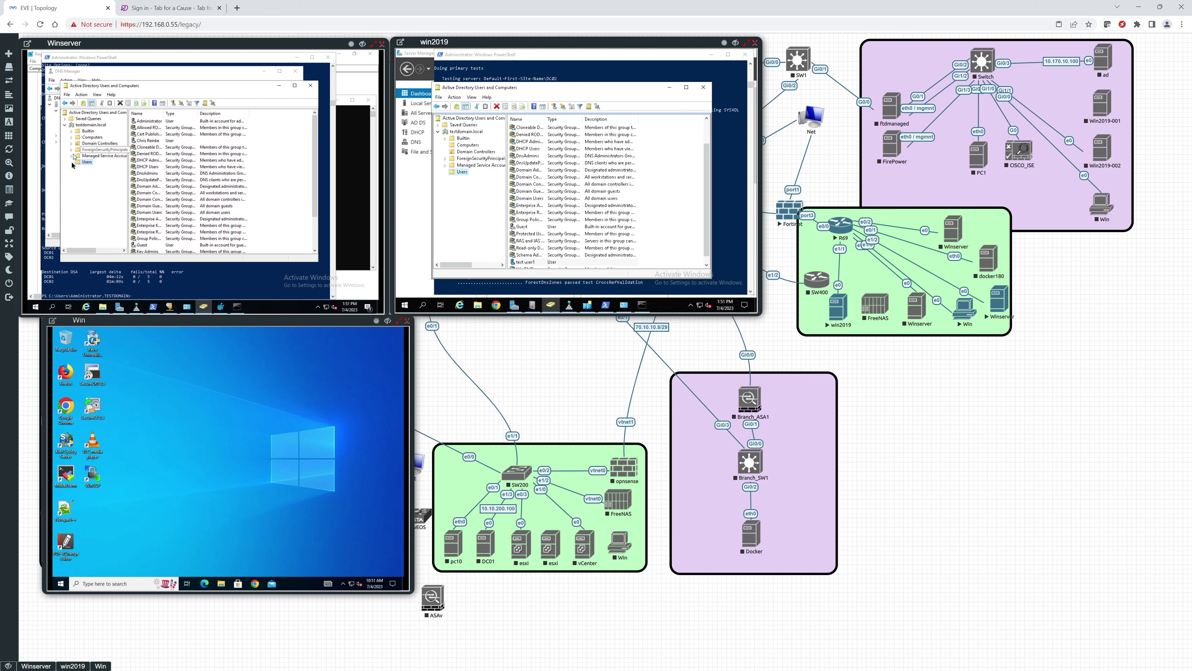
{"action": "left_click", "coordinate": [87, 164]}
{"action": "right_click", "coordinate": [87, 165]}
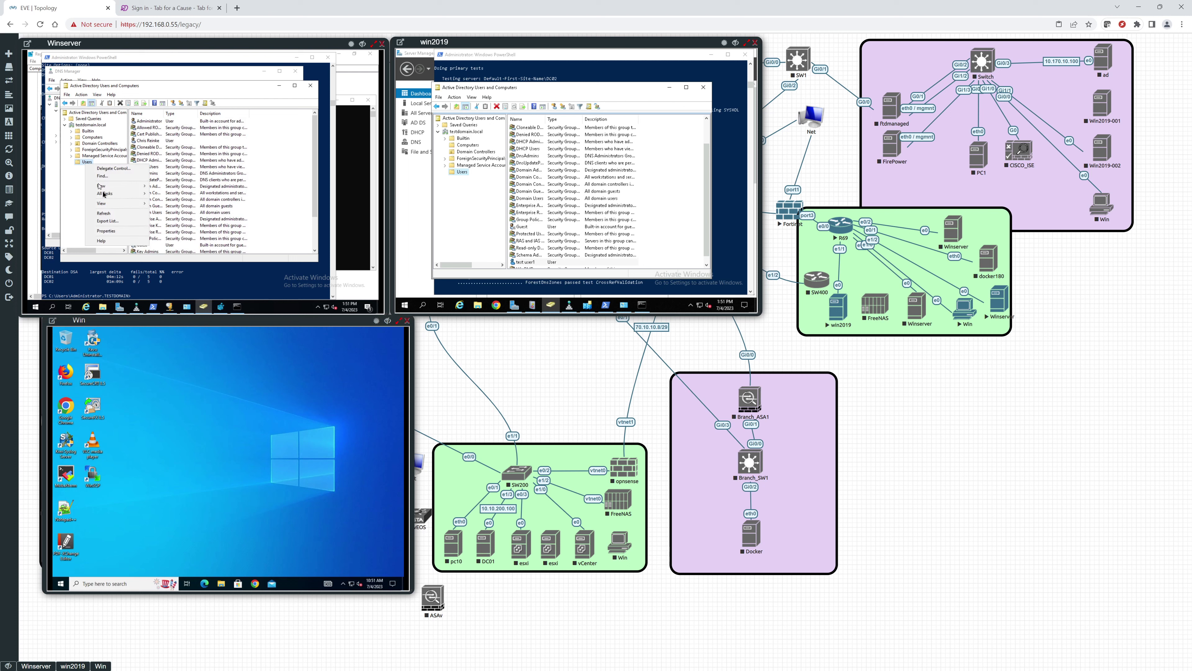
{"action": "left_click", "coordinate": [109, 214]}
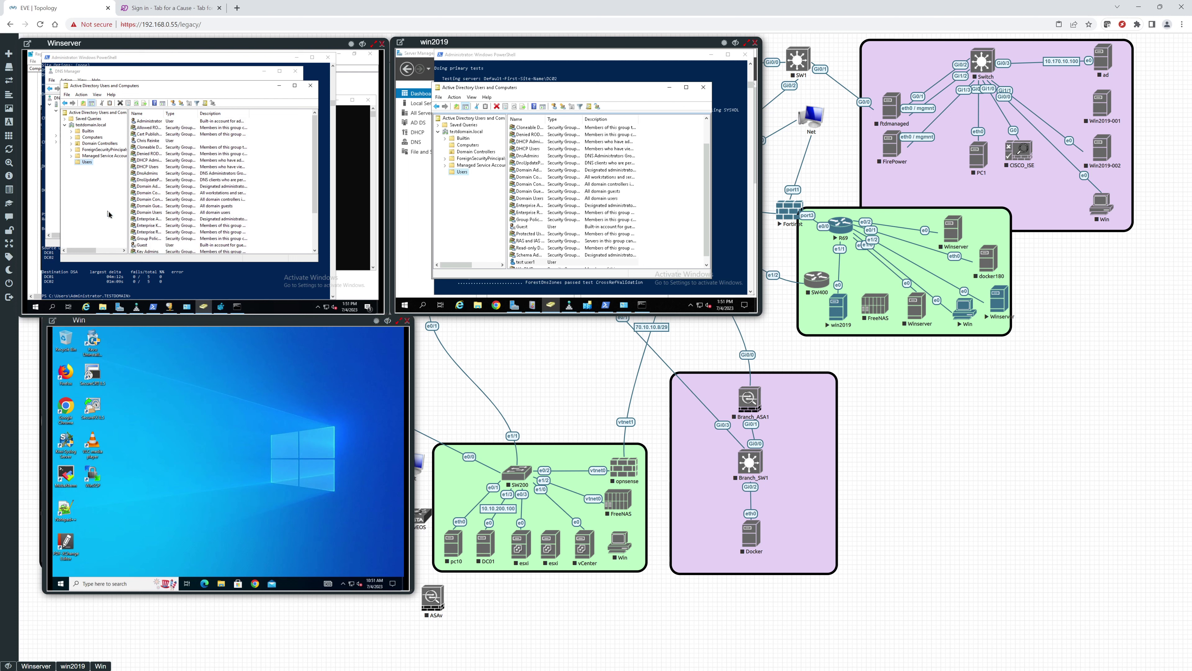
{"action": "scroll", "coordinate": [152, 206], "scroll_direction": "down", "scroll_amount": 3}
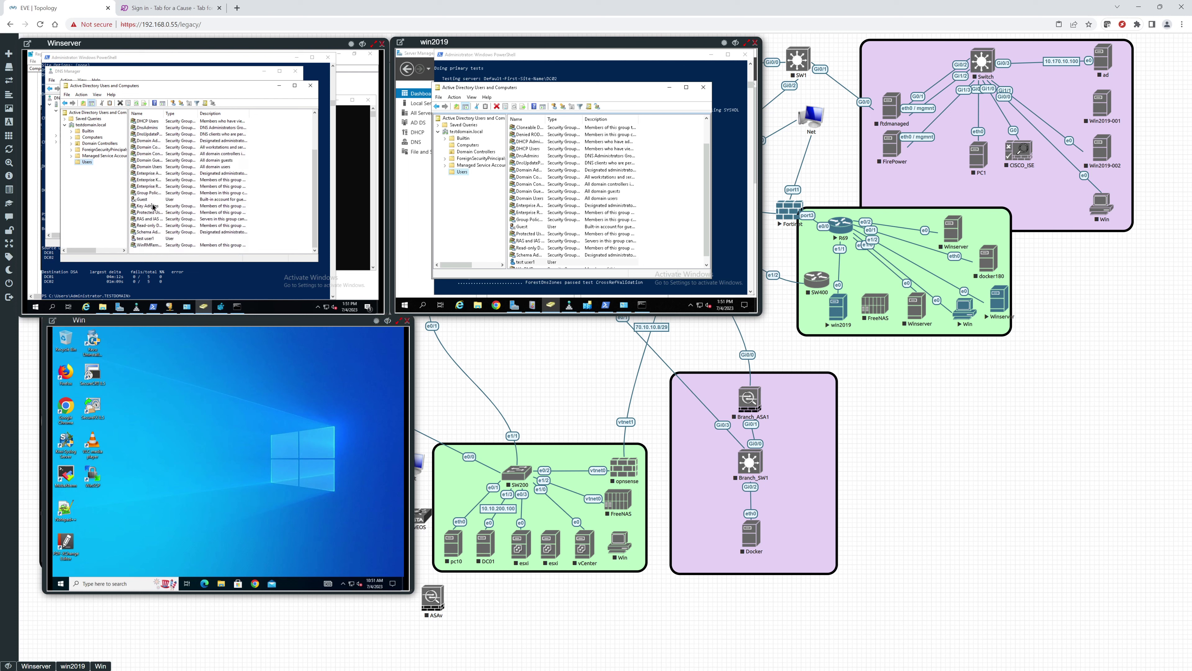
{"action": "left_click", "coordinate": [146, 239]}
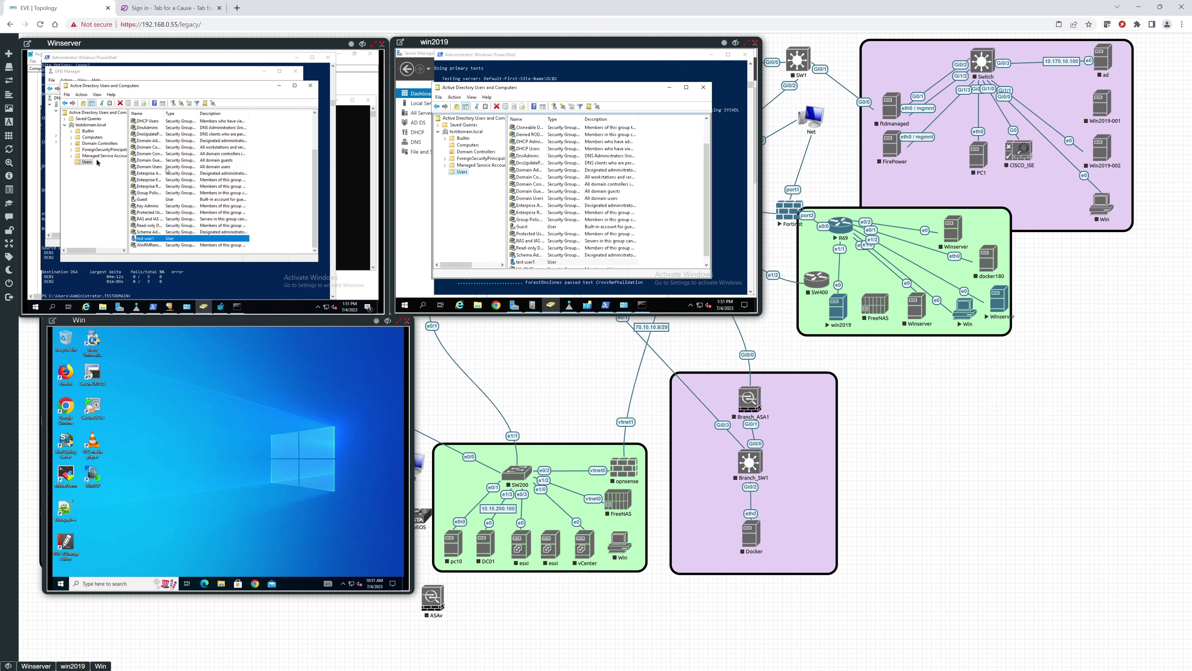
Step: Create test user2 (logon tuser2) in Winserver's Users without forcing a password change at next logon
{"action": "right_click", "coordinate": [79, 163]}
{"action": "mouse_move", "coordinate": [109, 184]}
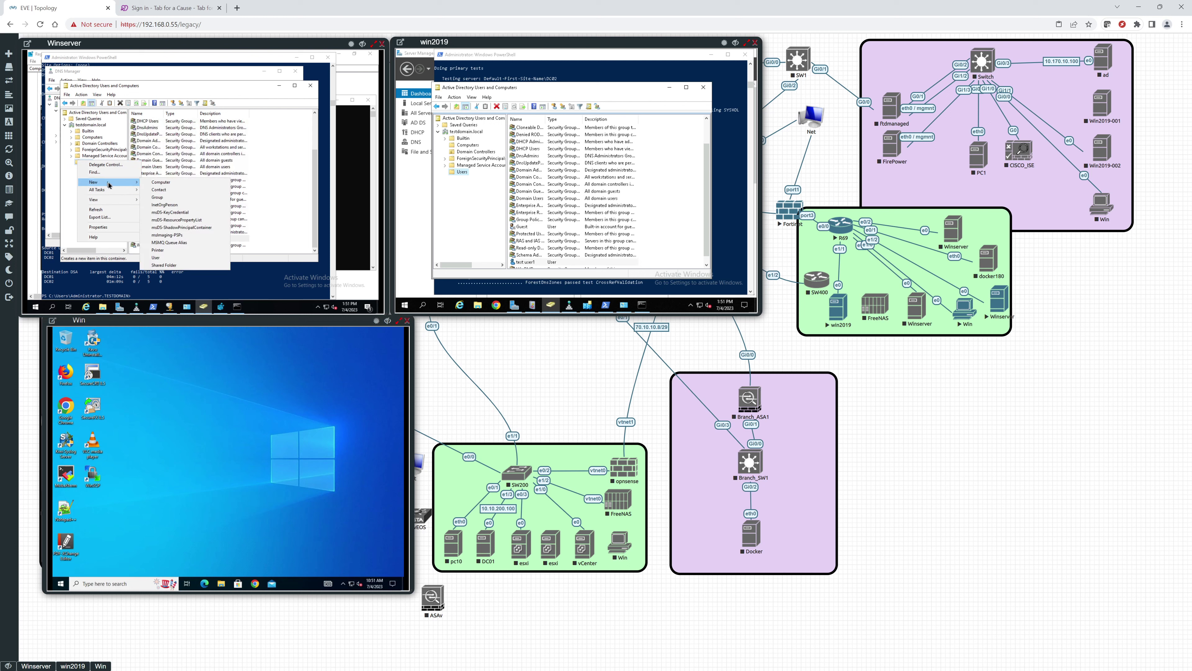
{"action": "left_click", "coordinate": [159, 258]}
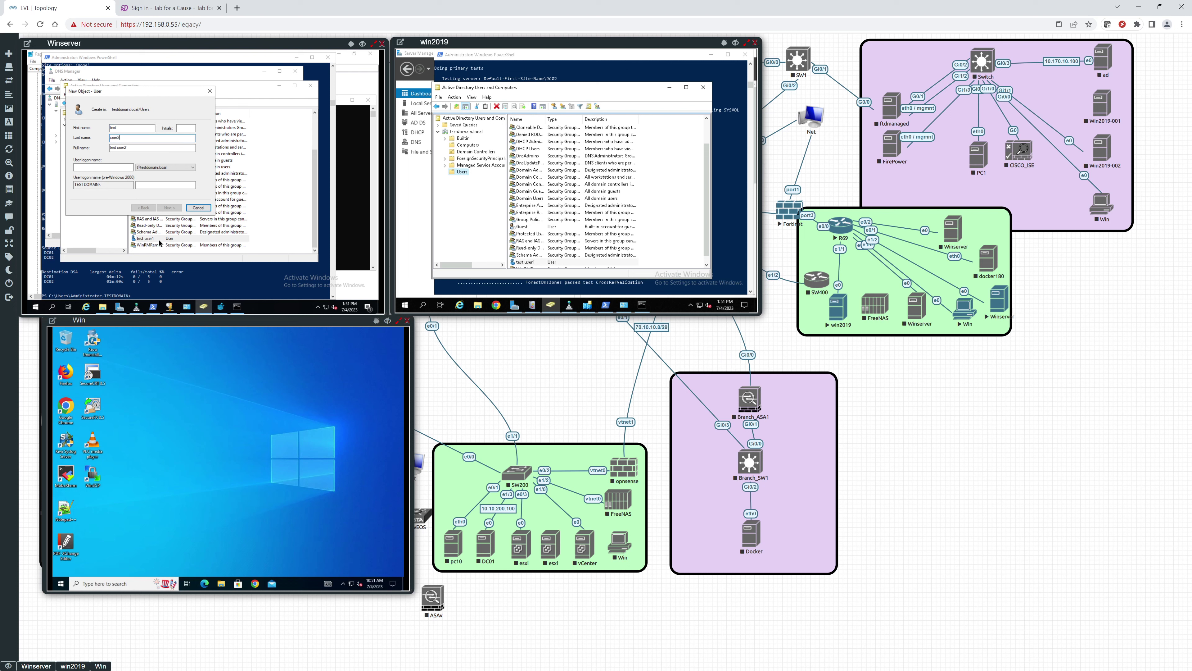
{"action": "key", "text": "Tab"}
{"action": "key", "text": "Tab"}
{"action": "type", "text": "tuser2"}
{"action": "key", "text": "Tab"}
{"action": "key", "text": "Tab"}
{"action": "key", "text": "Tab"}
{"action": "key", "text": "Tab"}
{"action": "key", "text": "Return"}
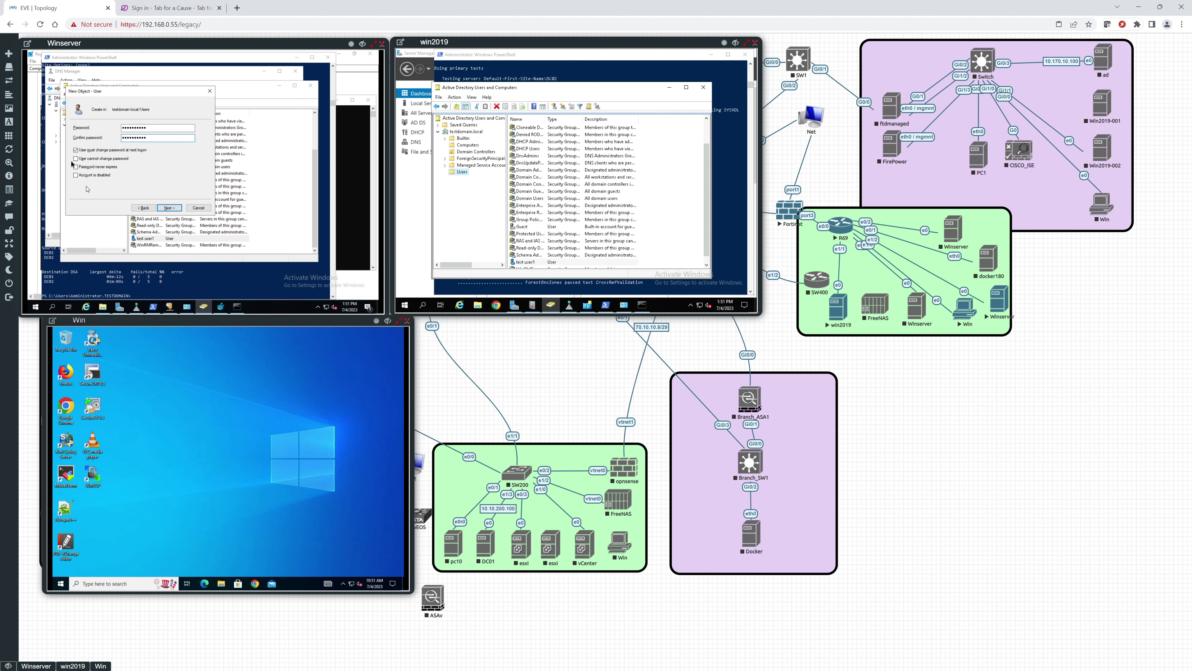
{"action": "left_click", "coordinate": [75, 150]}
{"action": "left_click", "coordinate": [173, 209]}
{"action": "left_click", "coordinate": [174, 209]}
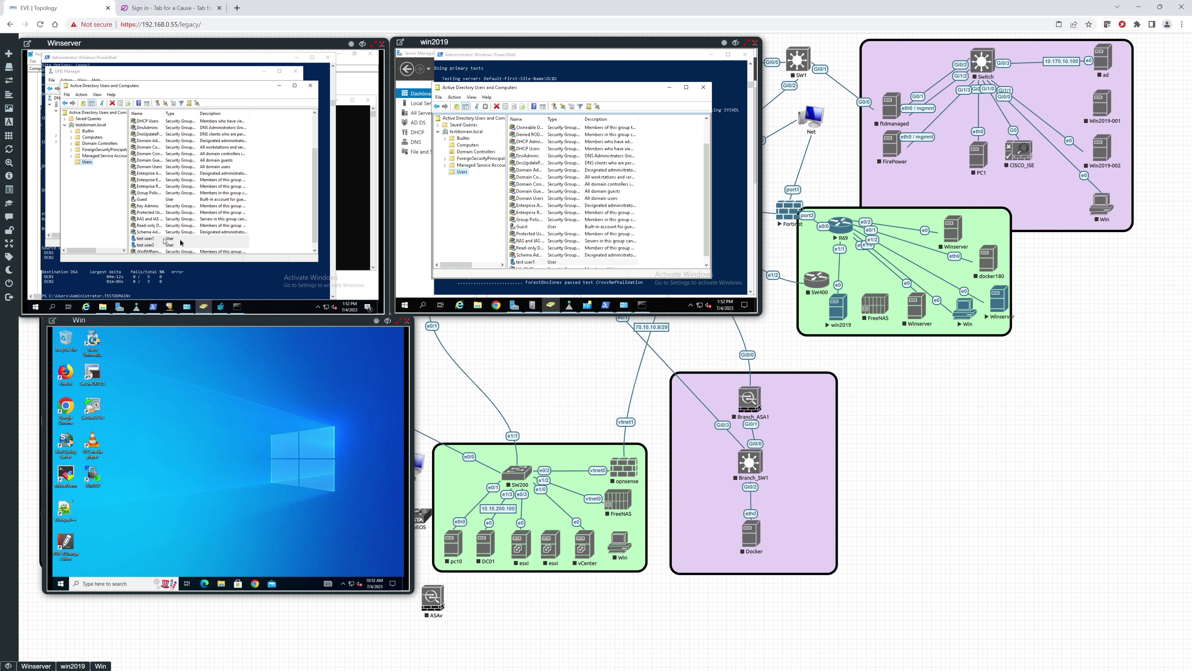
{"action": "left_click", "coordinate": [197, 298]}
{"action": "key", "text": "Up"}
{"action": "key", "text": "Return"}
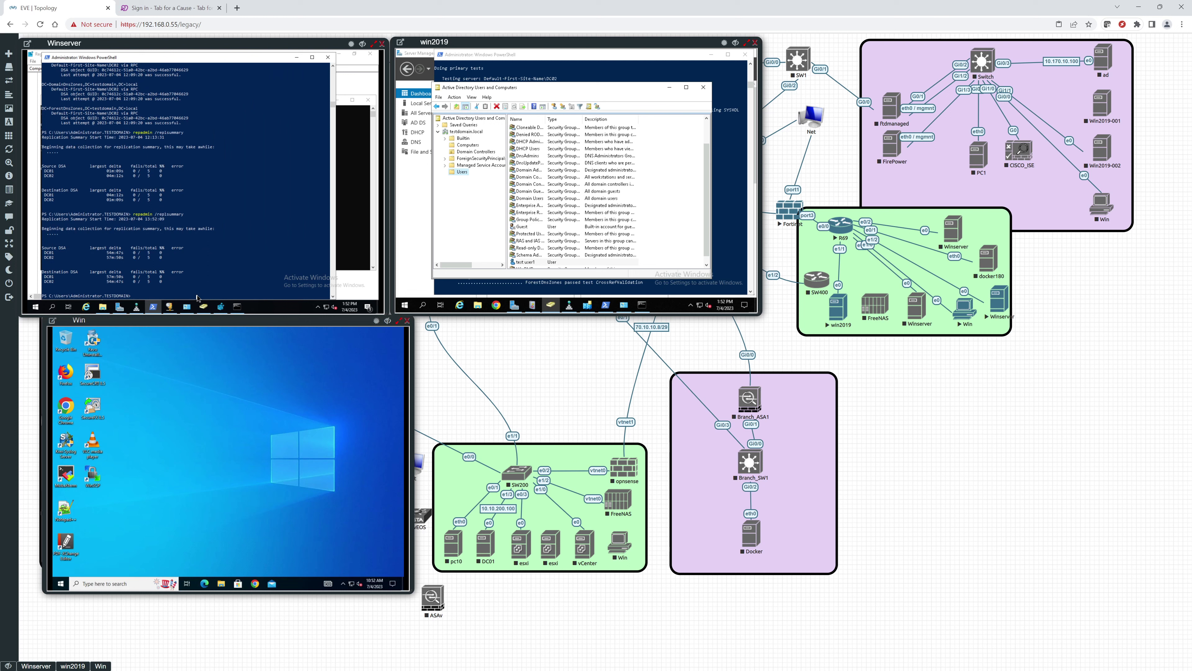
{"action": "key", "text": "Up"}
{"action": "key", "text": "Return"}
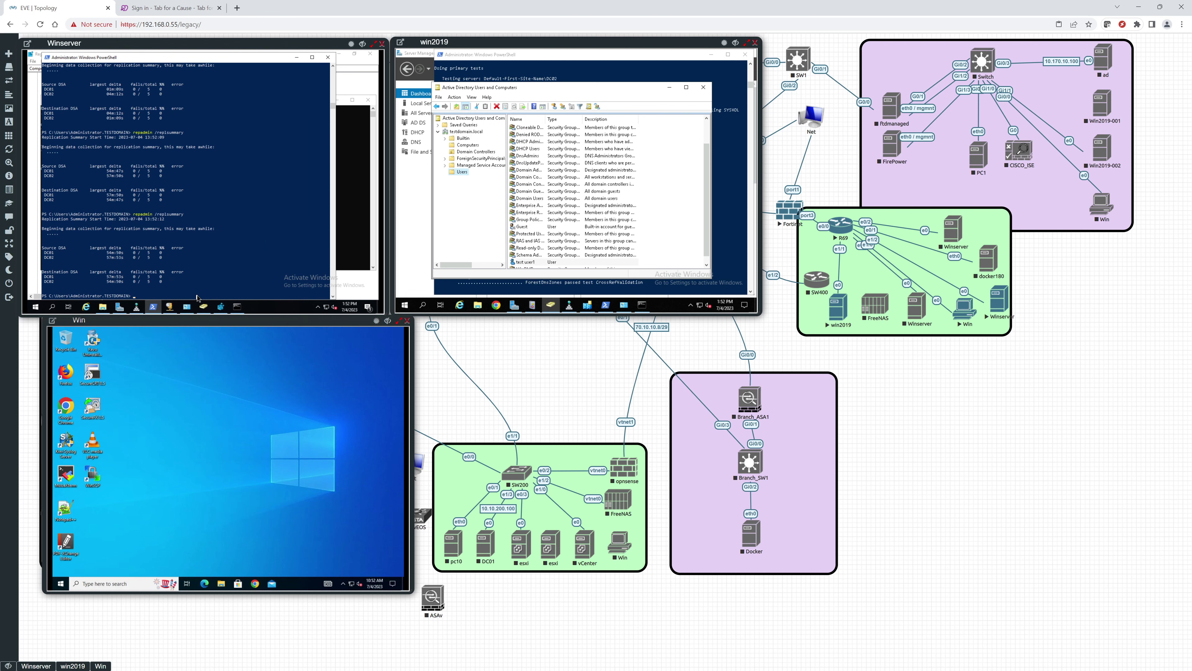
{"action": "key", "text": "Up"}
{"action": "key", "text": "Up"}
{"action": "key", "text": "Return"}
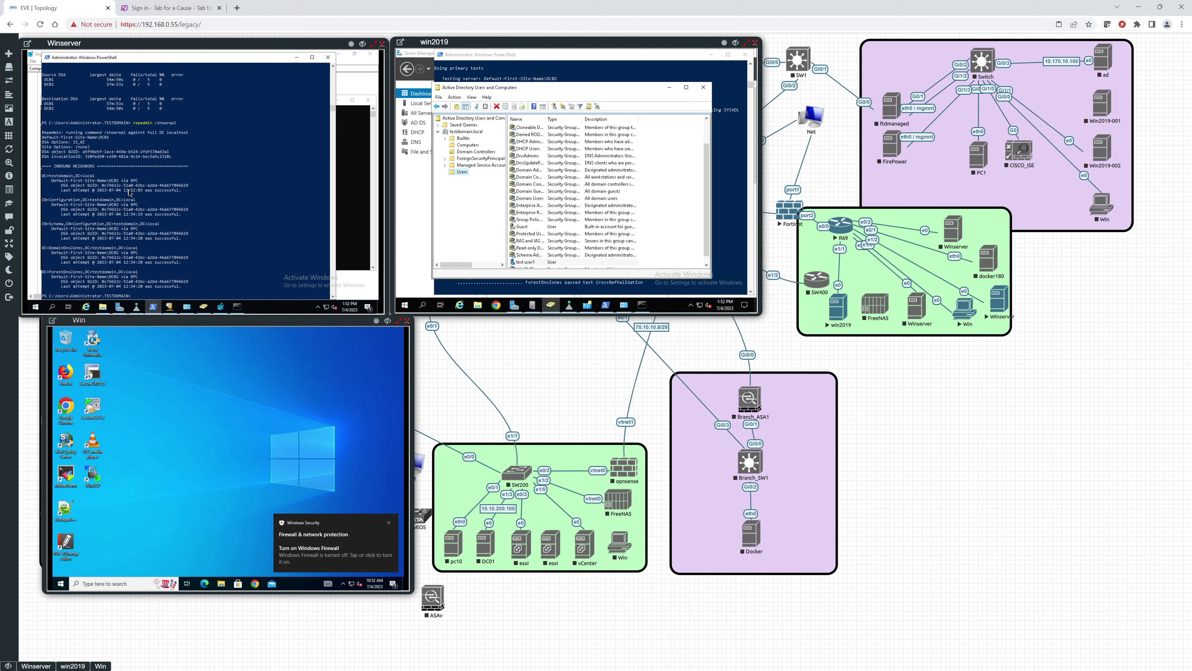
Step: Clear the console text marking, then scroll win2019's Users list to show test user1 and test user2
{"action": "left_click", "coordinate": [168, 206]}
{"action": "right_click", "coordinate": [171, 209]}
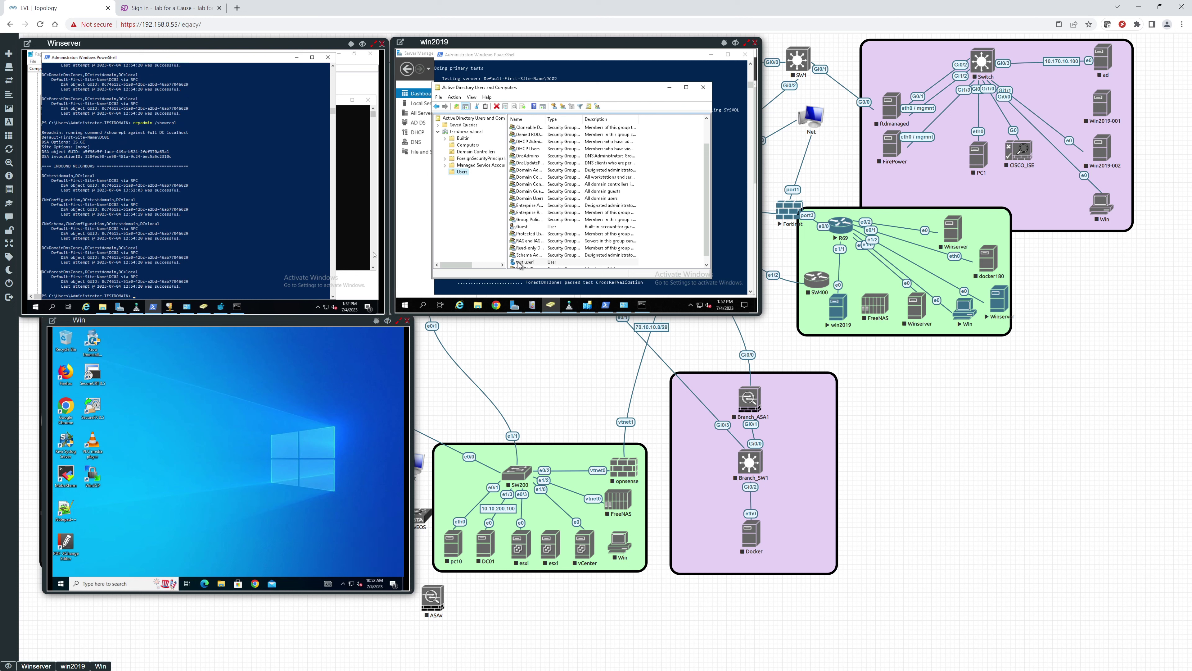
{"action": "right_click", "coordinate": [462, 172]}
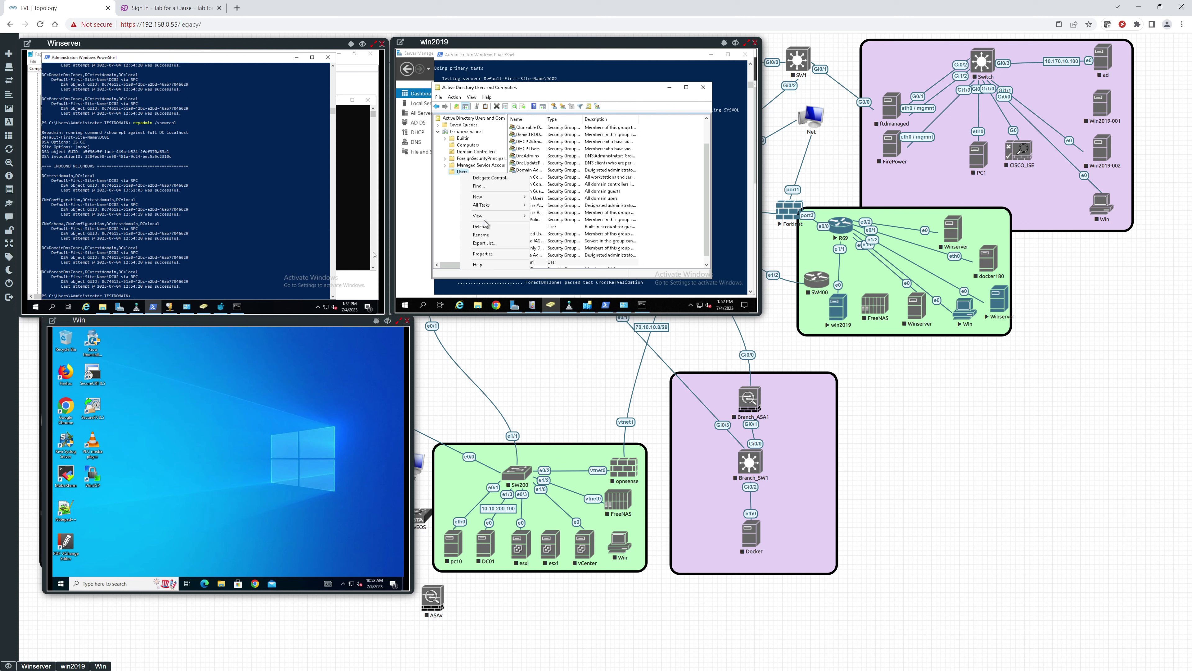
{"action": "right_click", "coordinate": [459, 174]}
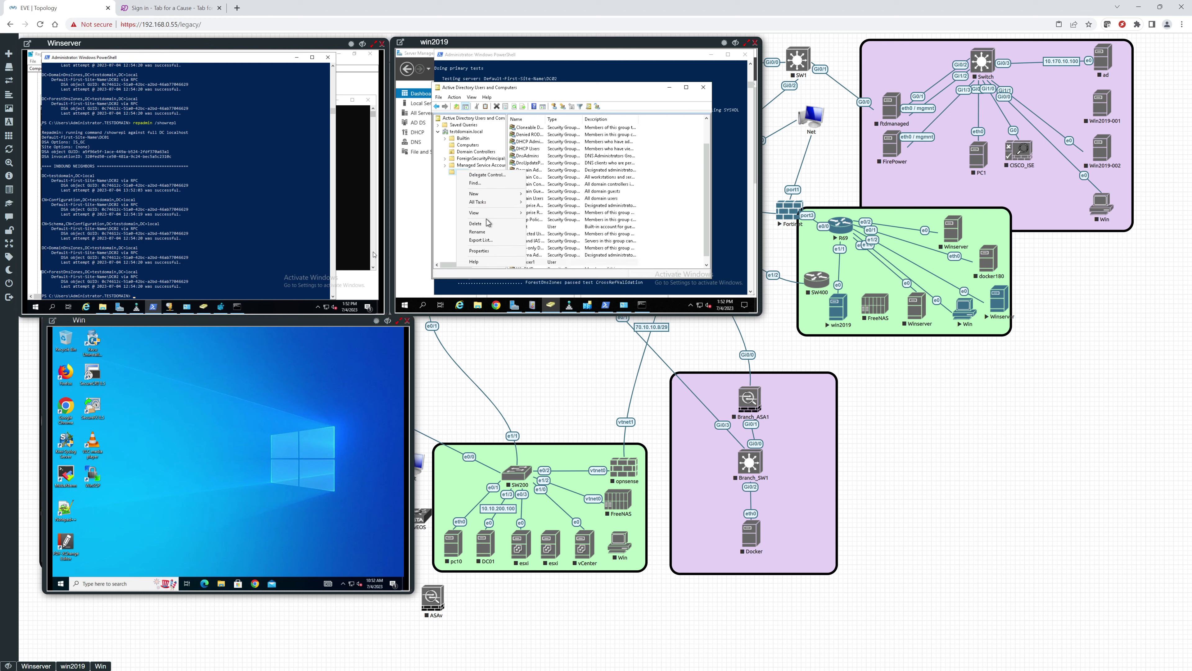
{"action": "mouse_move", "coordinate": [488, 213]}
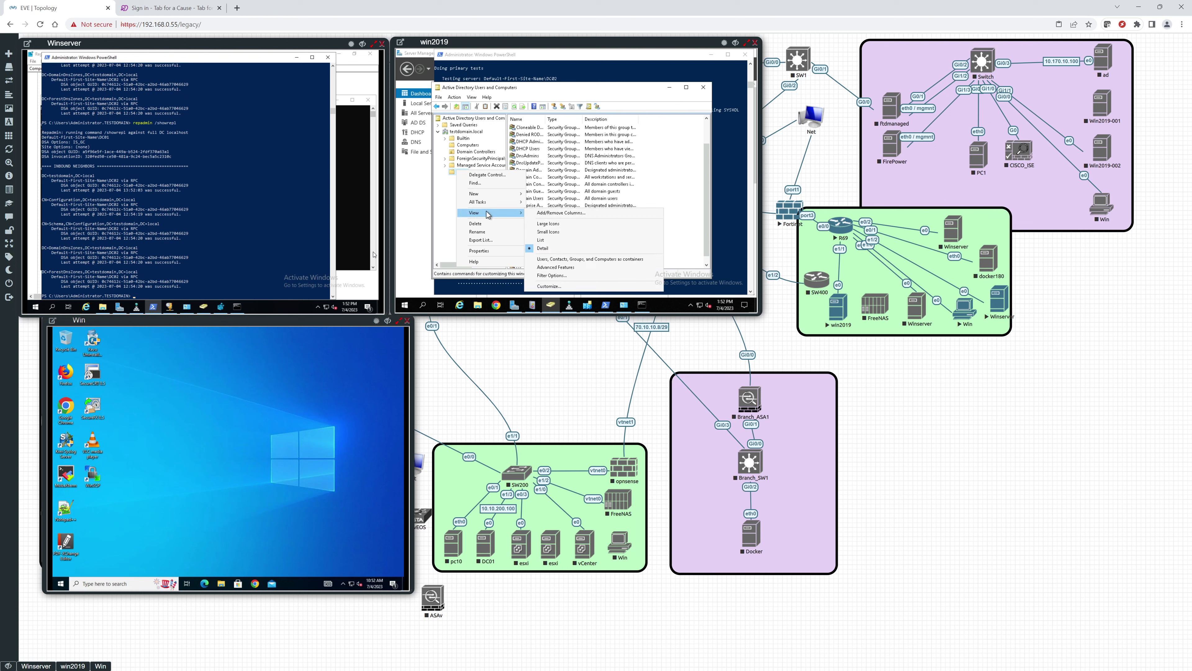
{"action": "left_click", "coordinate": [675, 222]}
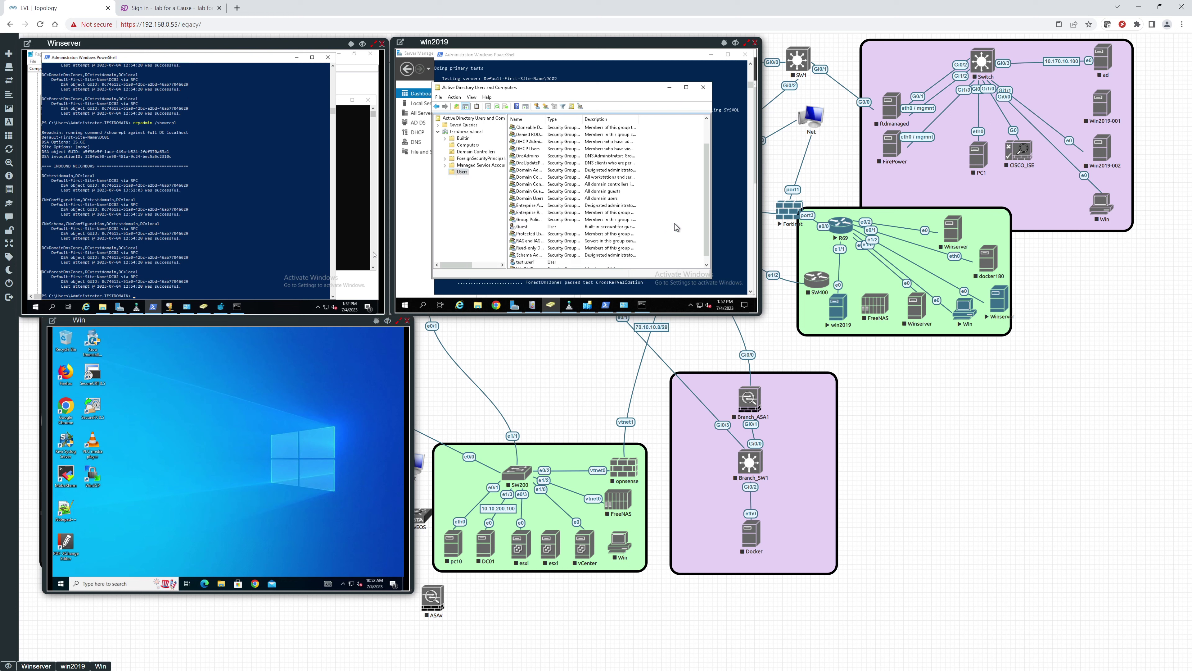
{"action": "scroll", "coordinate": [674, 223], "scroll_direction": "down", "scroll_amount": 2}
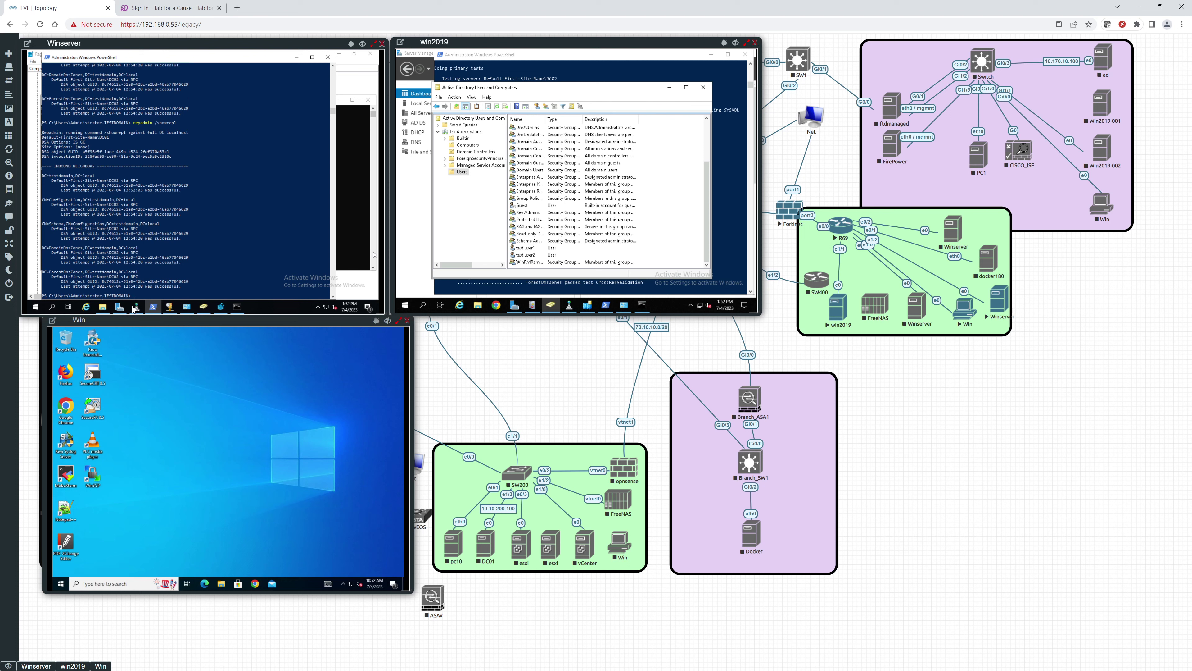
{"action": "mouse_move", "coordinate": [154, 308]}
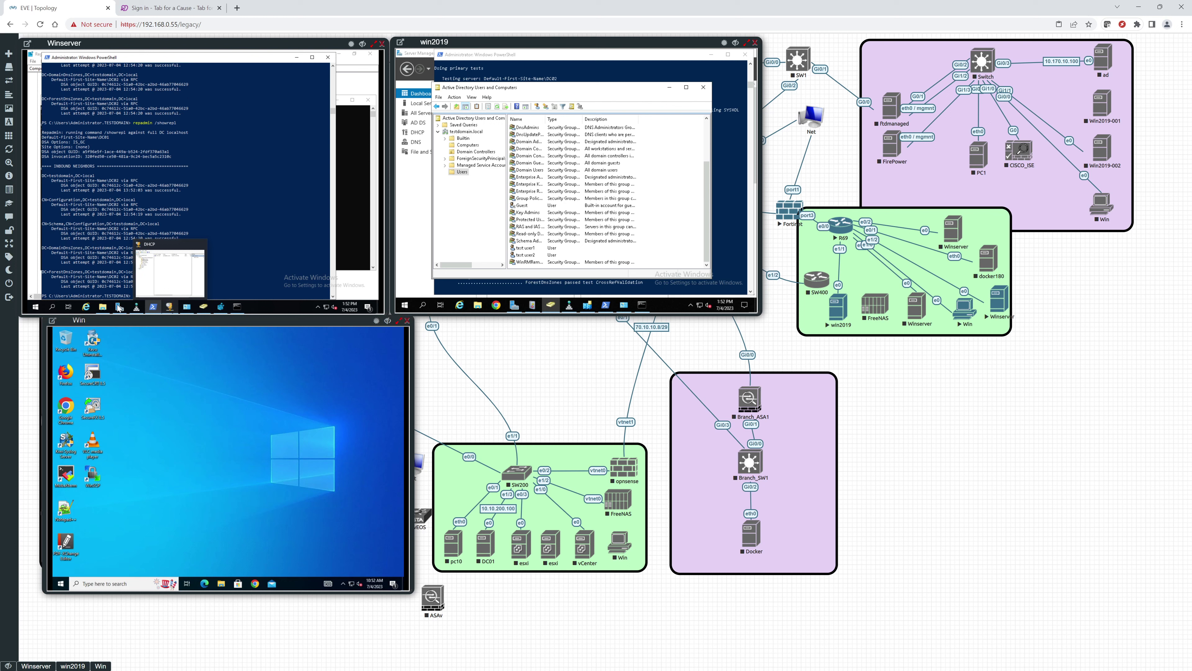
Step: On Winserver, browse to C:\Windows\SYSVOL\sysvol\testdomain.local\scripts, peeking into testdfrs
{"action": "left_click", "coordinate": [103, 308]}
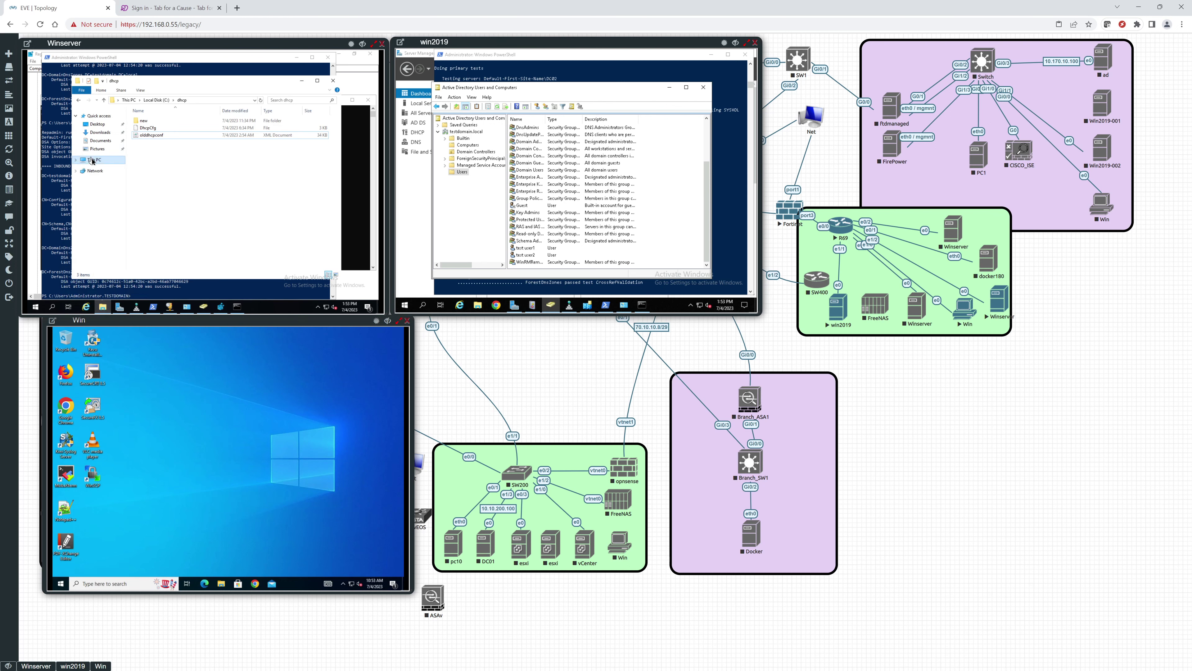
{"action": "left_click", "coordinate": [94, 160]}
{"action": "left_click", "coordinate": [174, 229]}
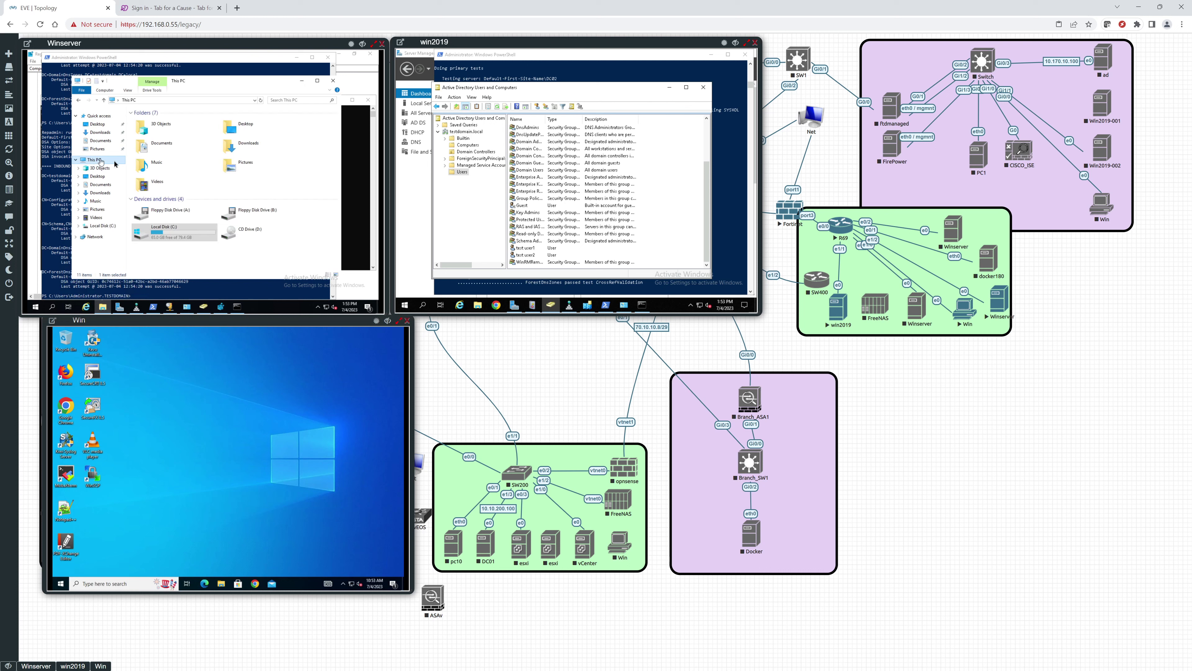
{"action": "double_click", "coordinate": [173, 230]}
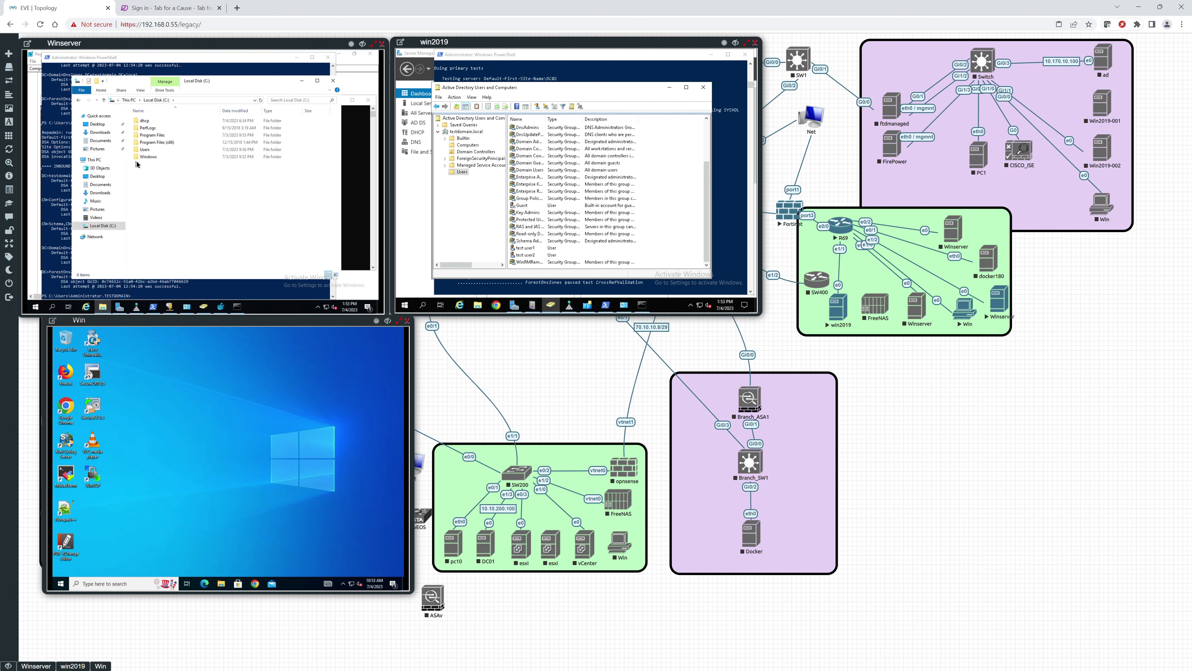
{"action": "double_click", "coordinate": [144, 157]}
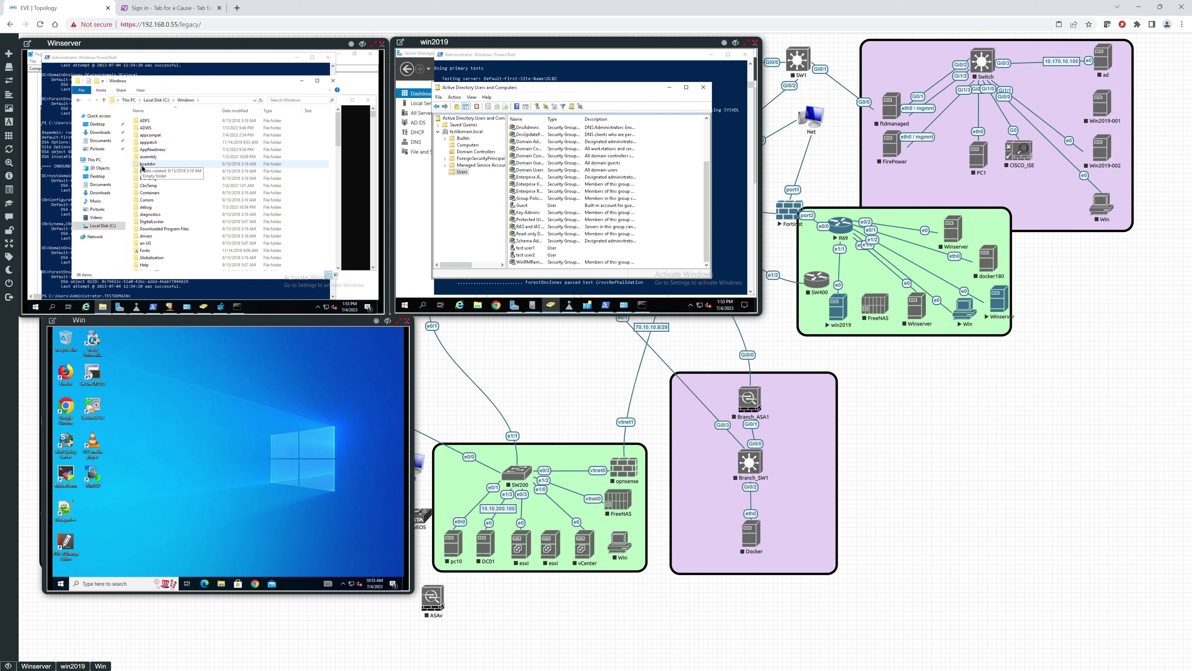
{"action": "key", "text": "s"}
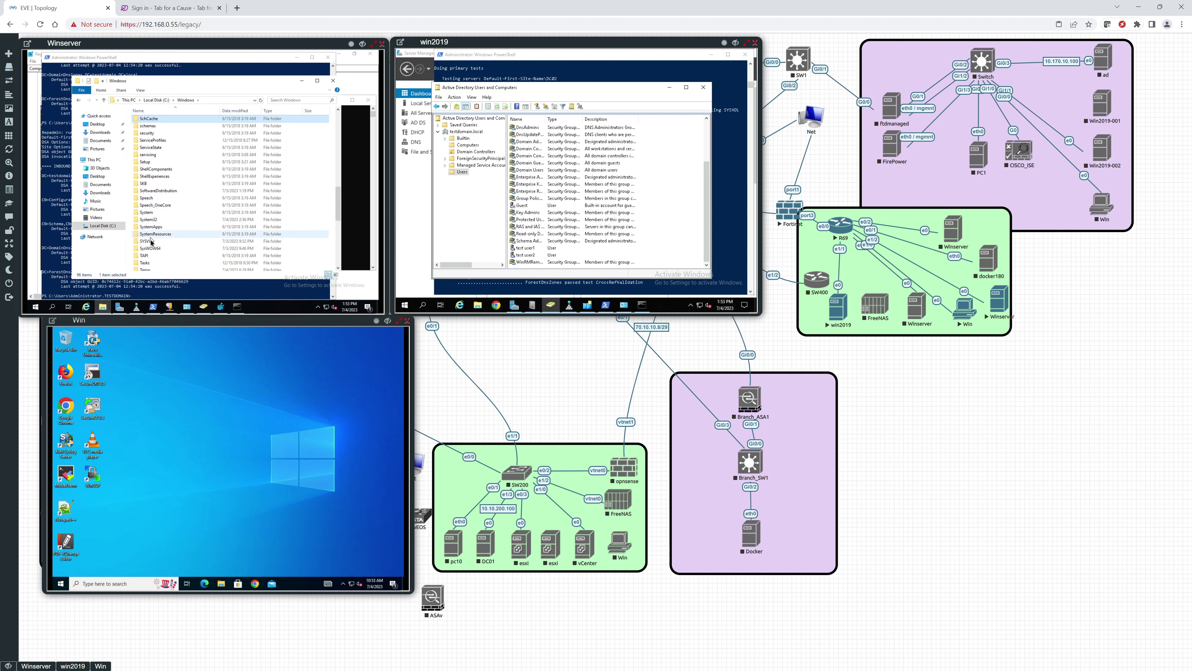
{"action": "double_click", "coordinate": [152, 242]}
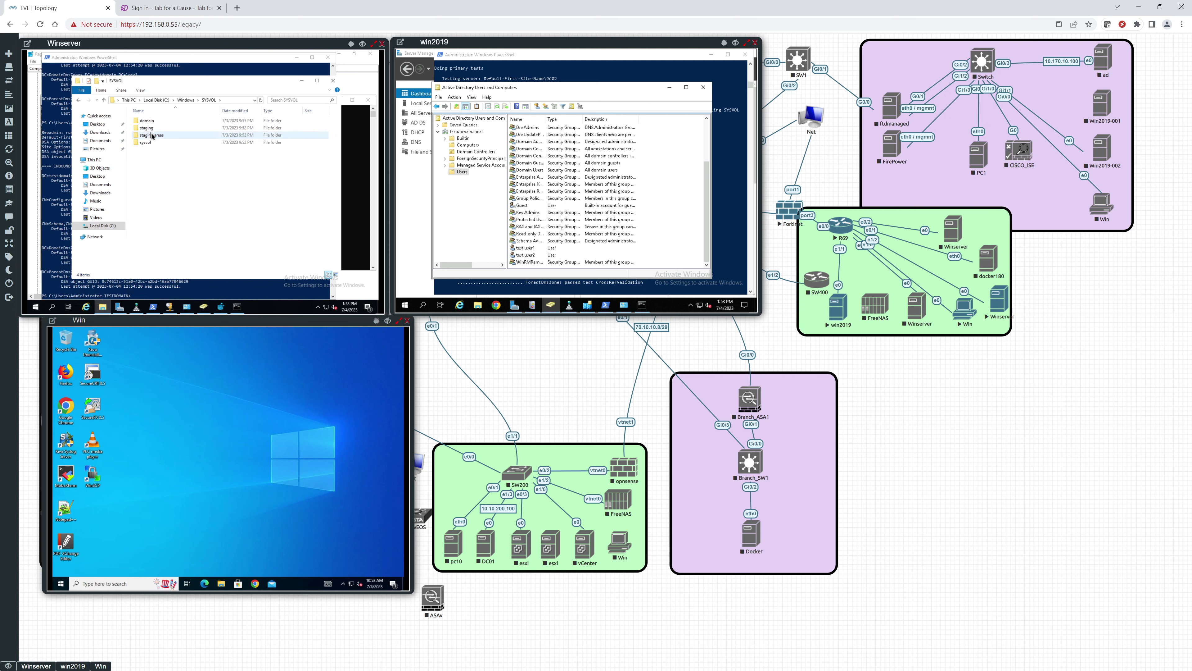
{"action": "double_click", "coordinate": [146, 142]}
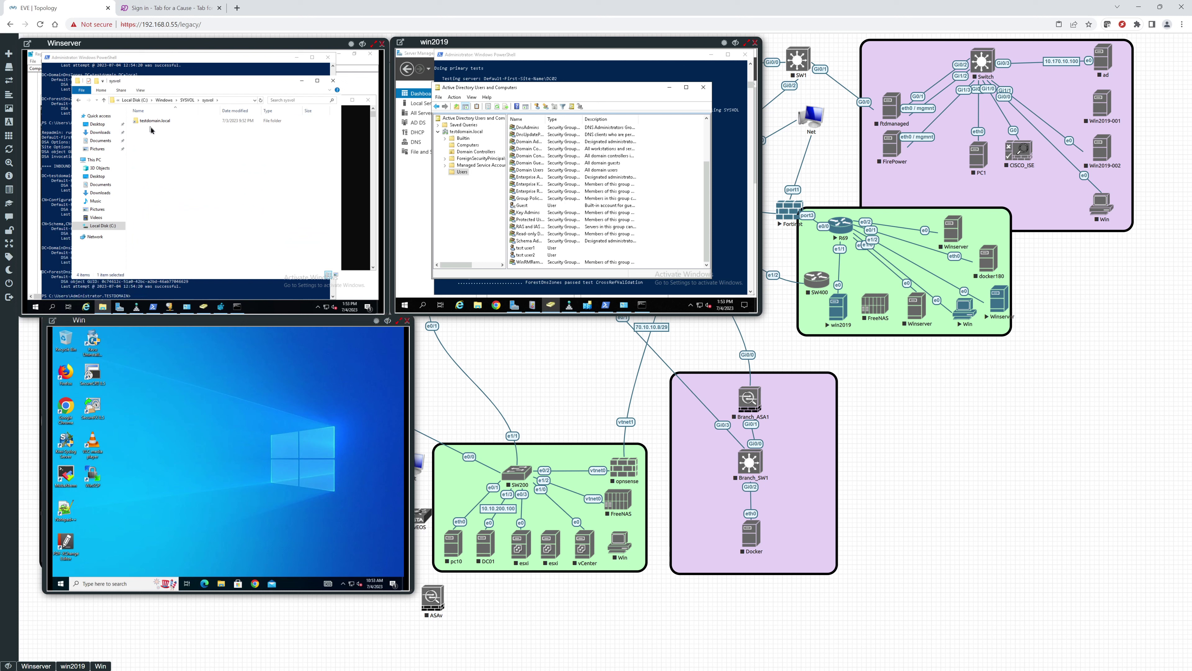
{"action": "double_click", "coordinate": [153, 121]}
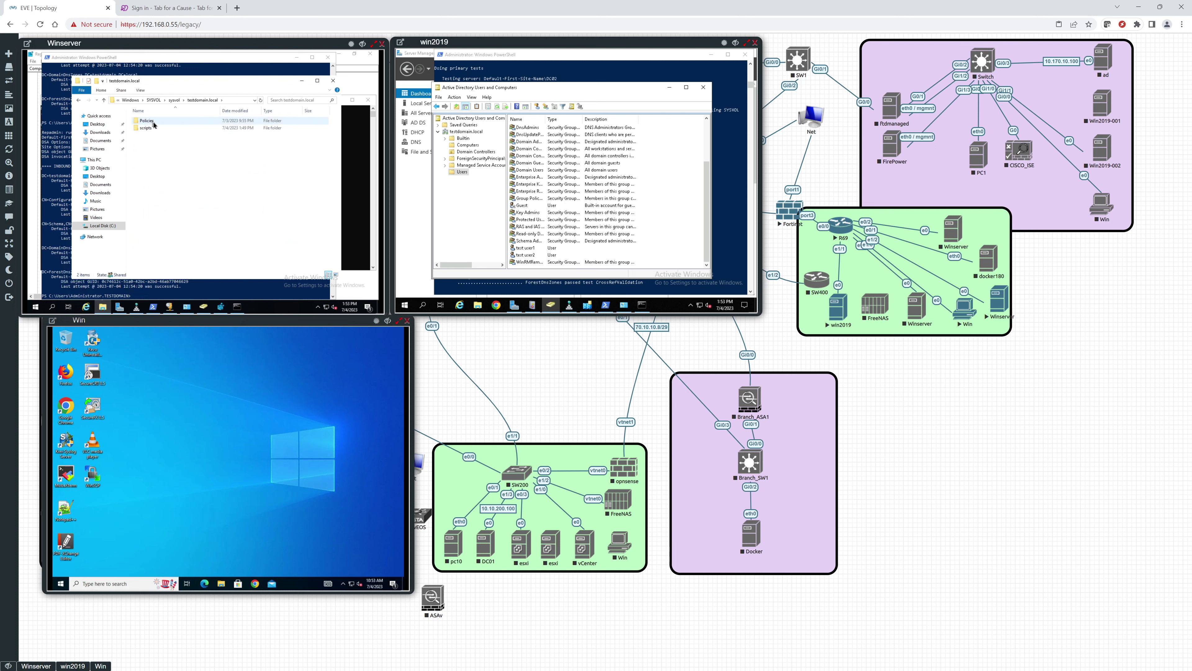
{"action": "double_click", "coordinate": [147, 128]}
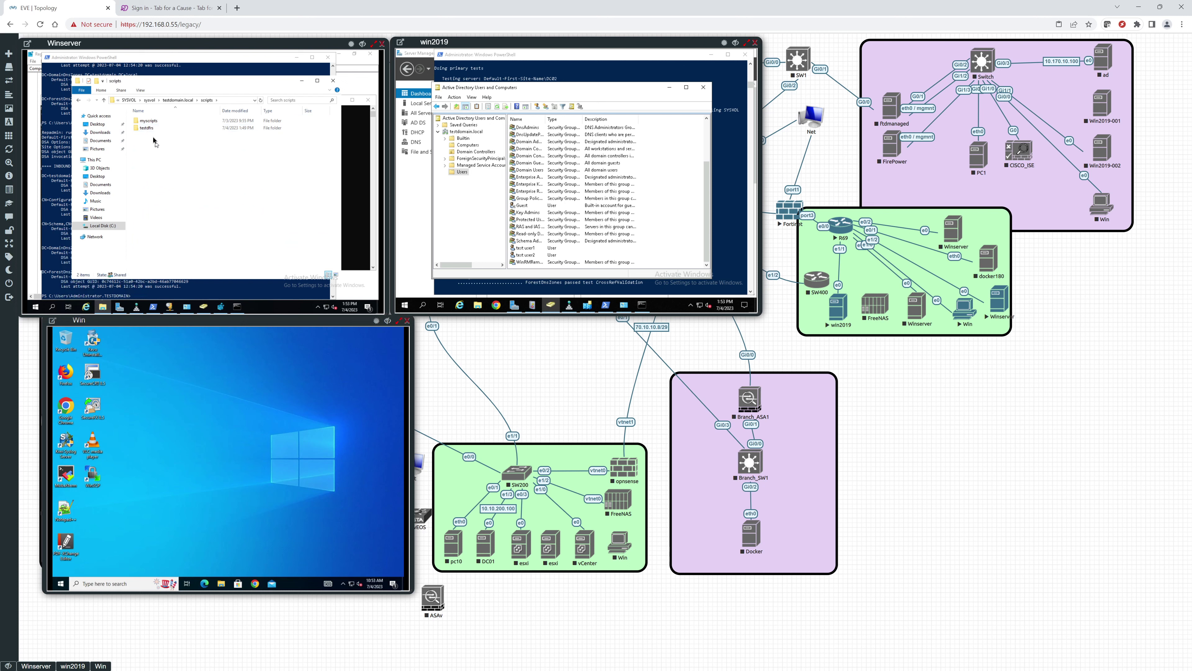
{"action": "double_click", "coordinate": [151, 128]}
{"action": "left_click", "coordinate": [208, 100]}
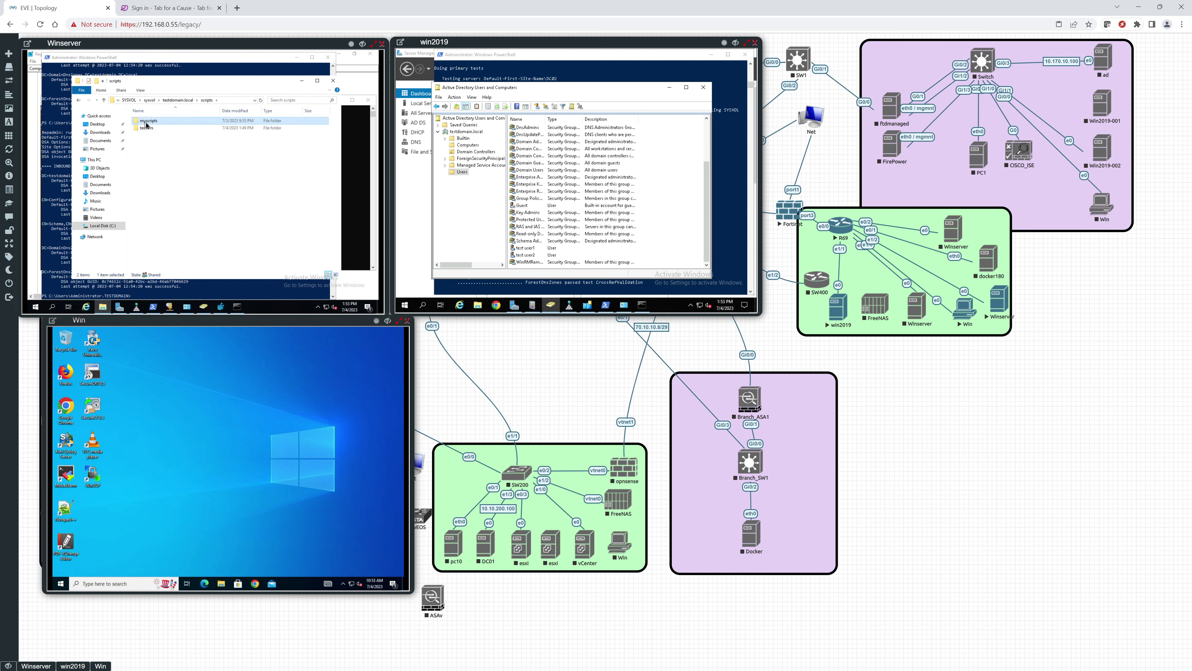
Step: Permanently delete the myscripts folder and close File Explorer
{"action": "right_click", "coordinate": [146, 123]}
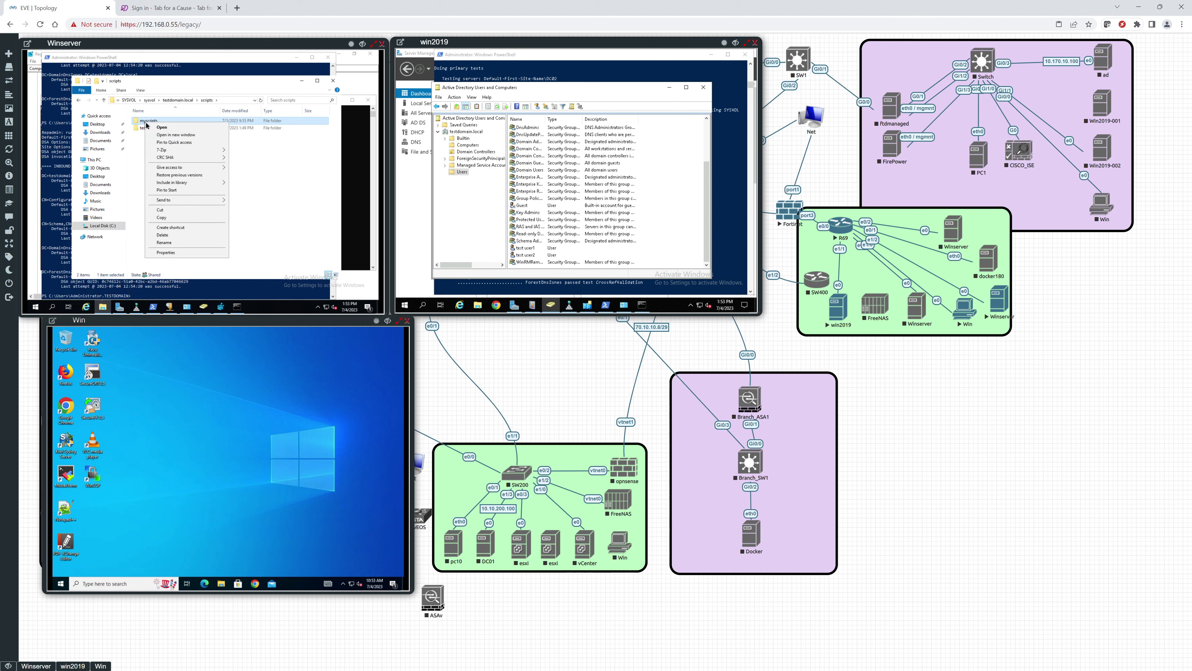
{"action": "left_click", "coordinate": [162, 236]}
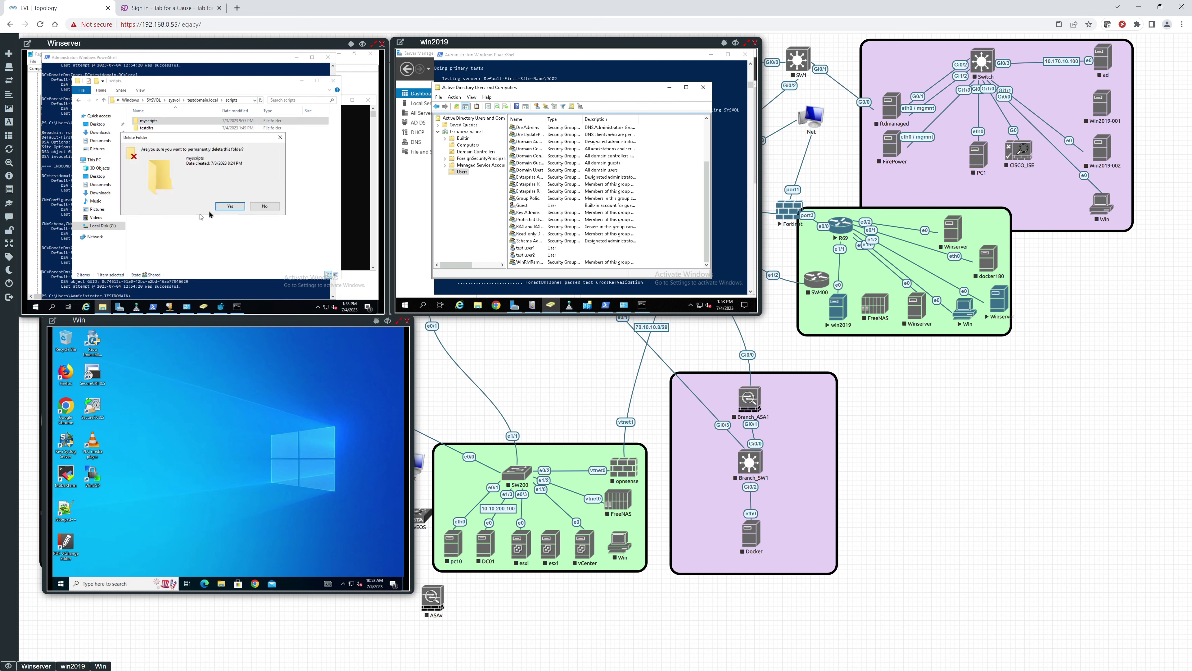
{"action": "left_click", "coordinate": [230, 206]}
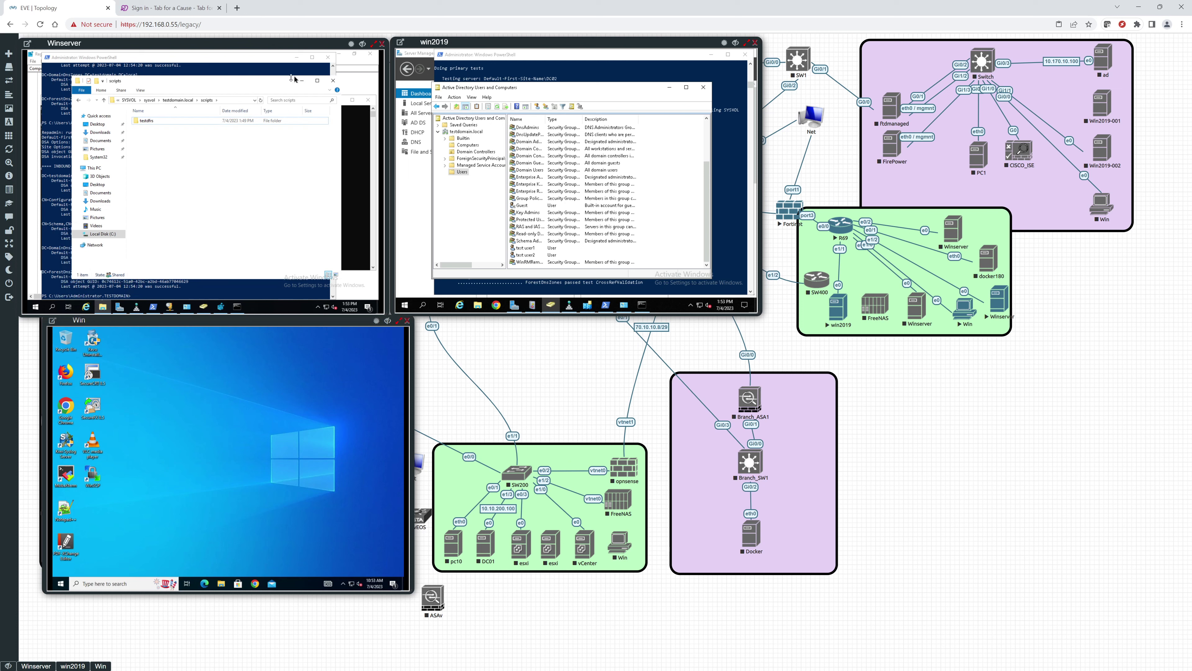
{"action": "left_click", "coordinate": [333, 80]}
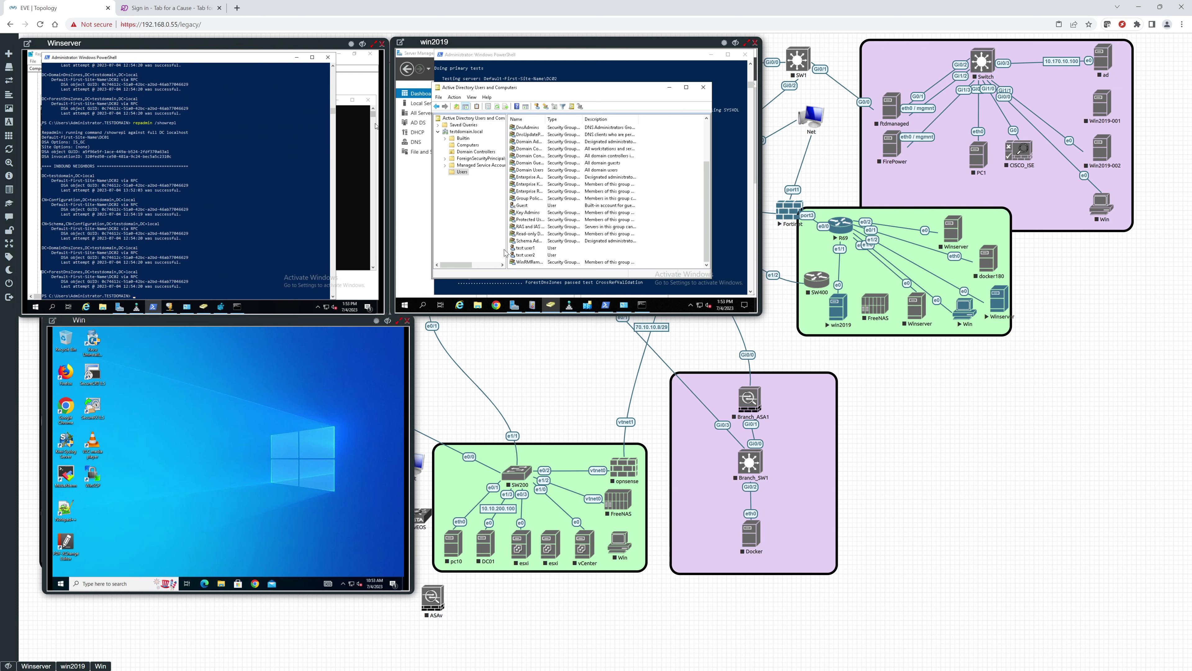
Step: On win2019, browse to C:\Windows\SYSVOL\sysvol\testdomain.local\scripts to check that only testdfrs remains
{"action": "left_click", "coordinate": [479, 306]}
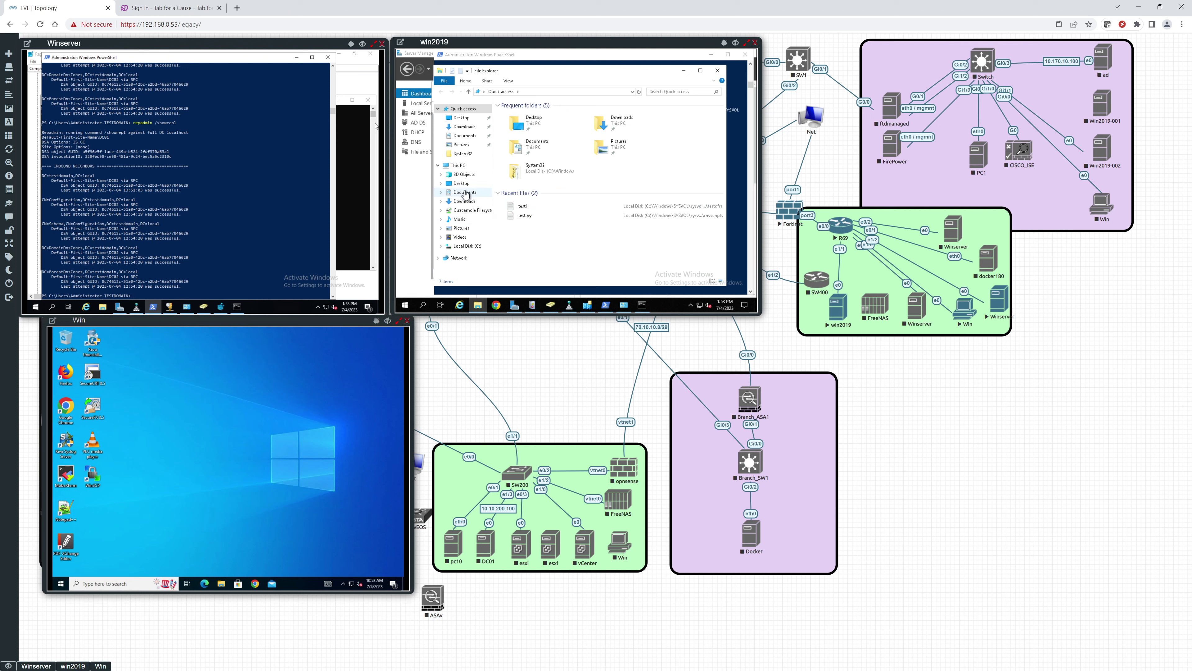
{"action": "left_click", "coordinate": [461, 246]}
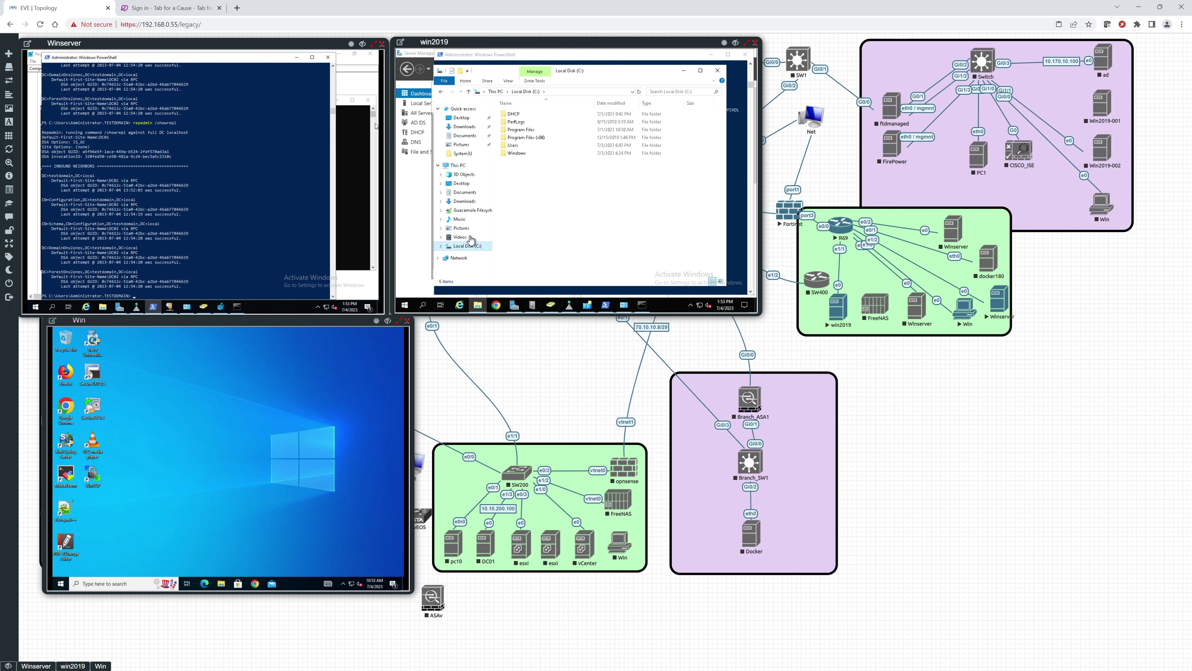
{"action": "left_click", "coordinate": [512, 155]}
{"action": "double_click", "coordinate": [512, 155]}
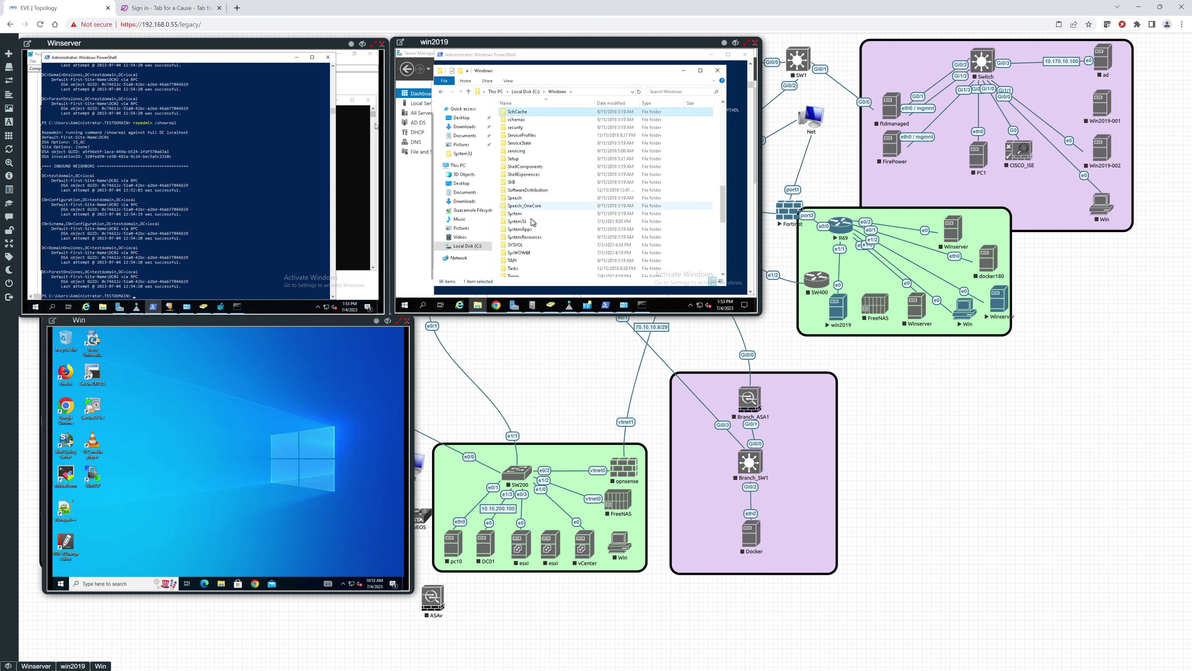
{"action": "double_click", "coordinate": [516, 244]}
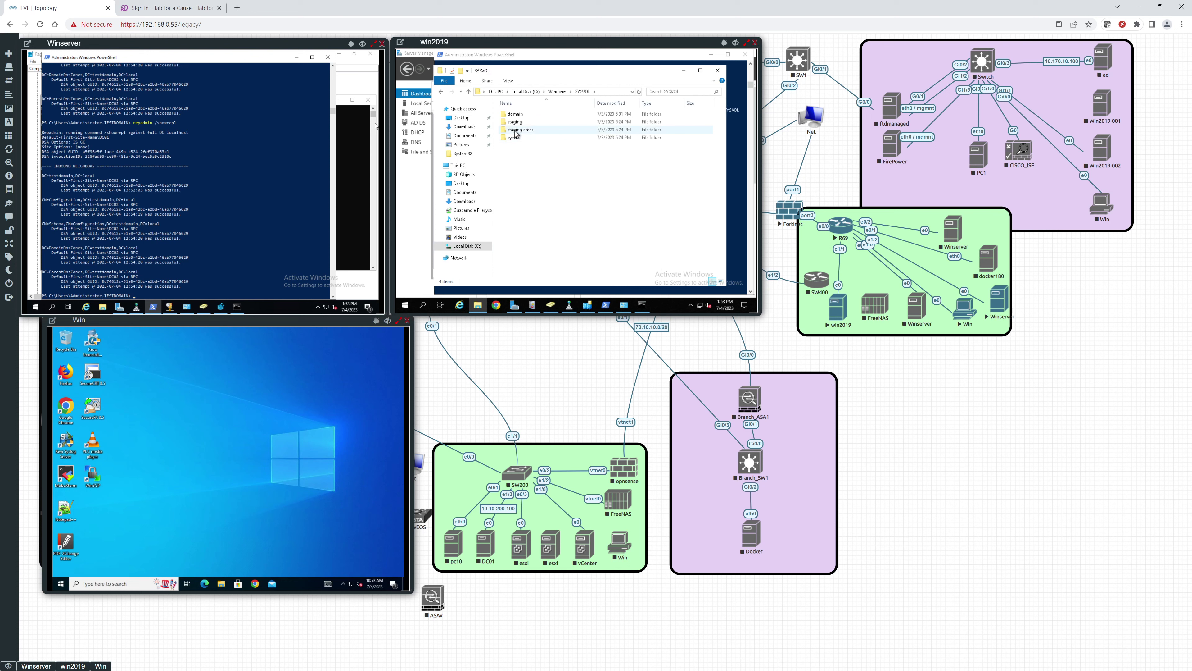
{"action": "double_click", "coordinate": [515, 142]}
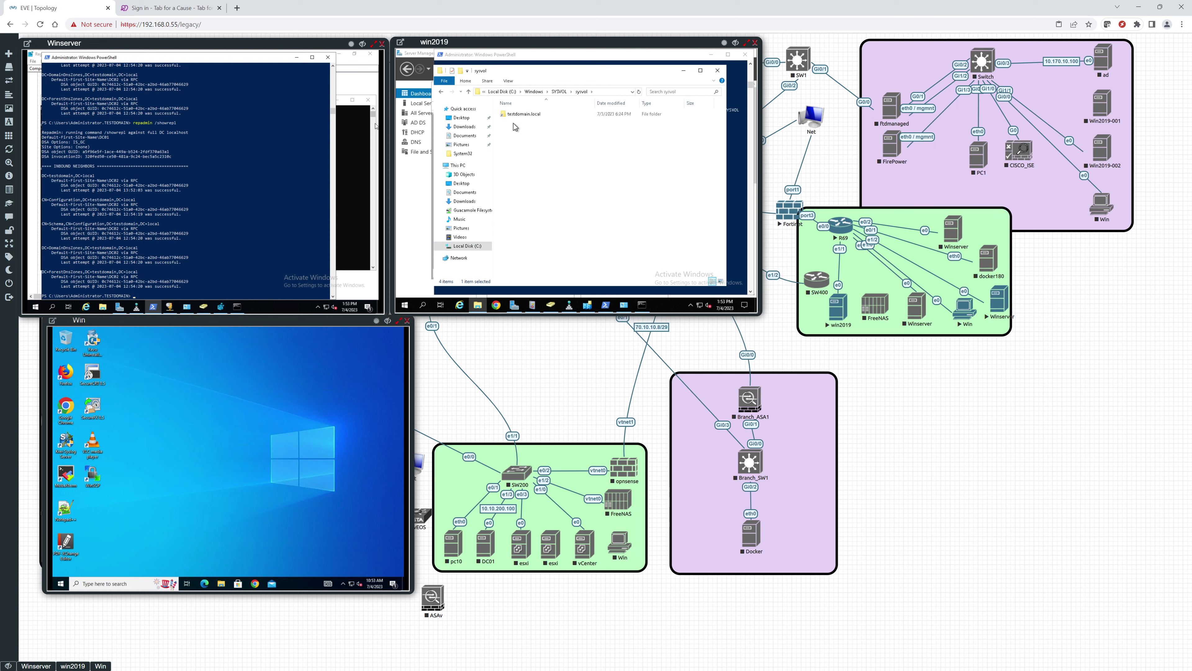
{"action": "double_click", "coordinate": [514, 117]}
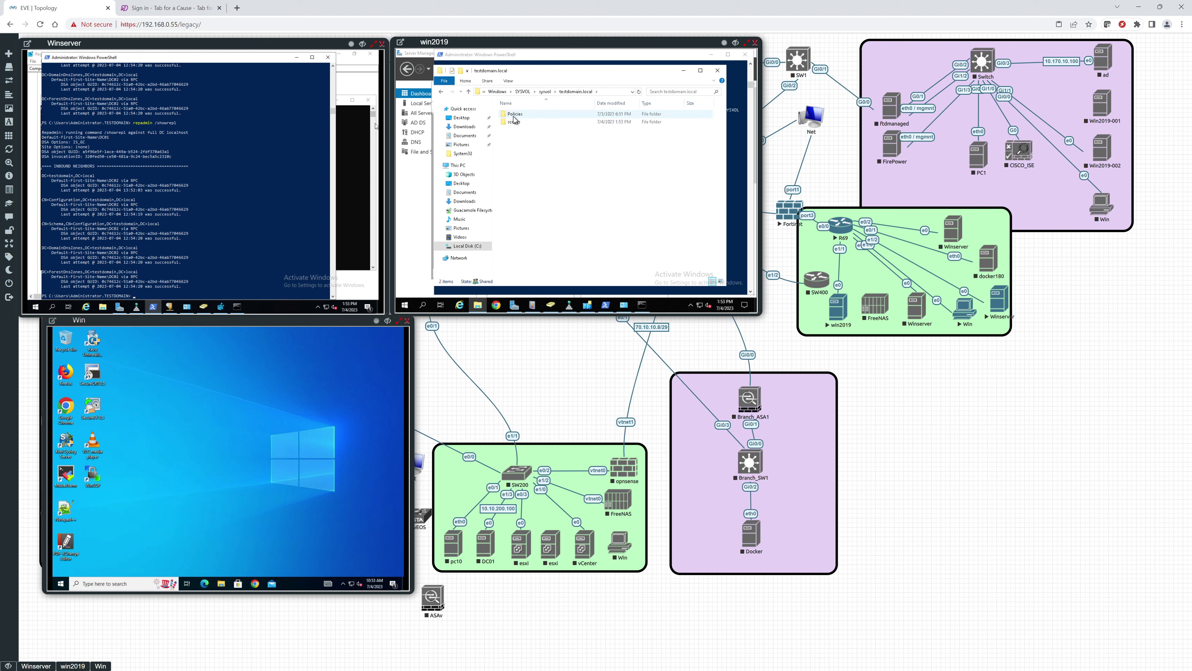
{"action": "double_click", "coordinate": [516, 122]}
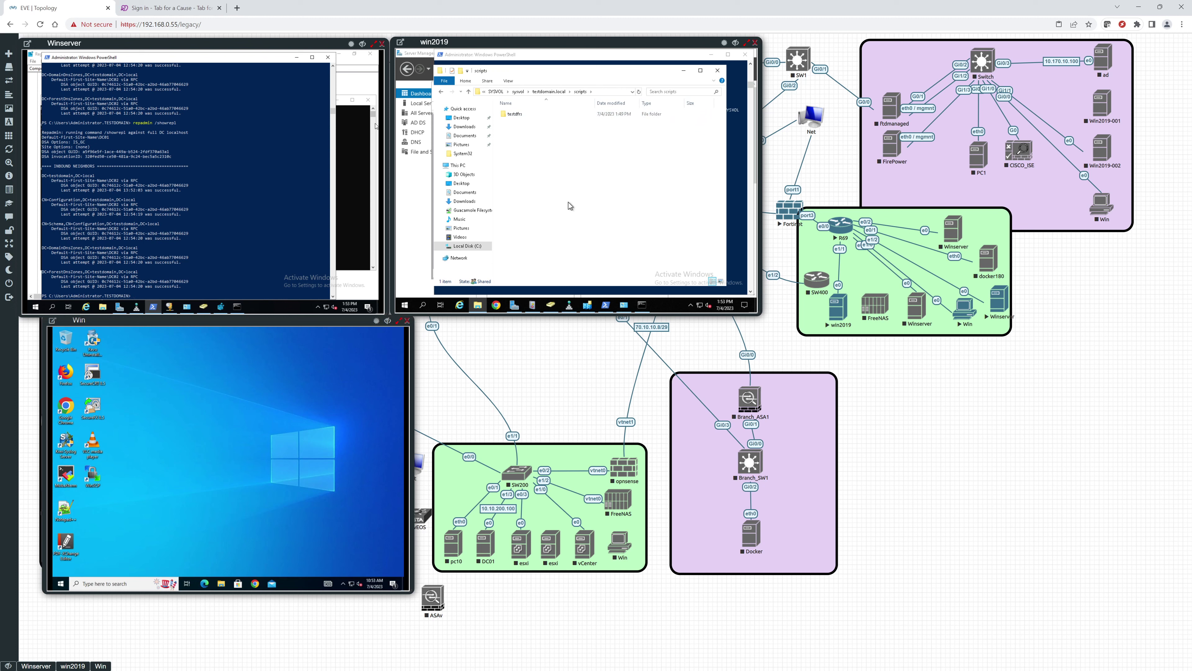
Step: Rerun repadmin /showrepl on Winserver, then run repadmin /replsummary for both domain controllers
{"action": "key", "text": "Up"}
{"action": "key", "text": "Return"}
{"action": "type", "text": "repadmin /replsummary"}
{"action": "key", "text": "Return"}
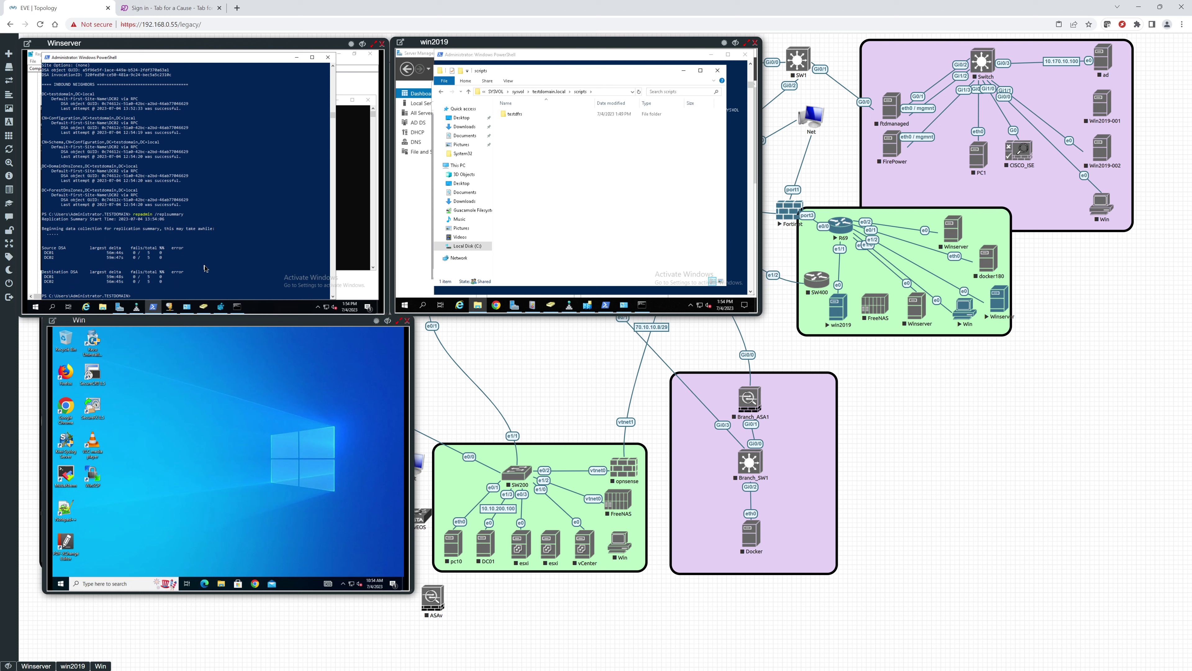
Step: Launch Command Prompt as administrator on the Win client from a Start search for 'cm'
{"action": "mouse_move", "coordinate": [191, 312]}
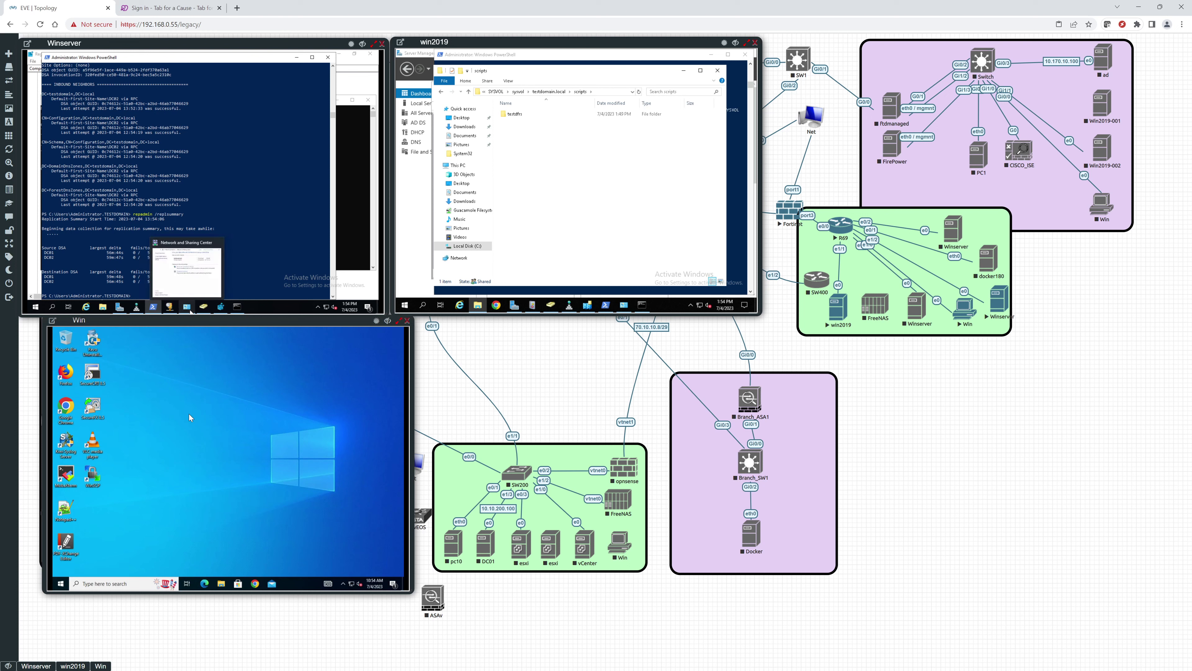
{"action": "left_click", "coordinate": [59, 584]}
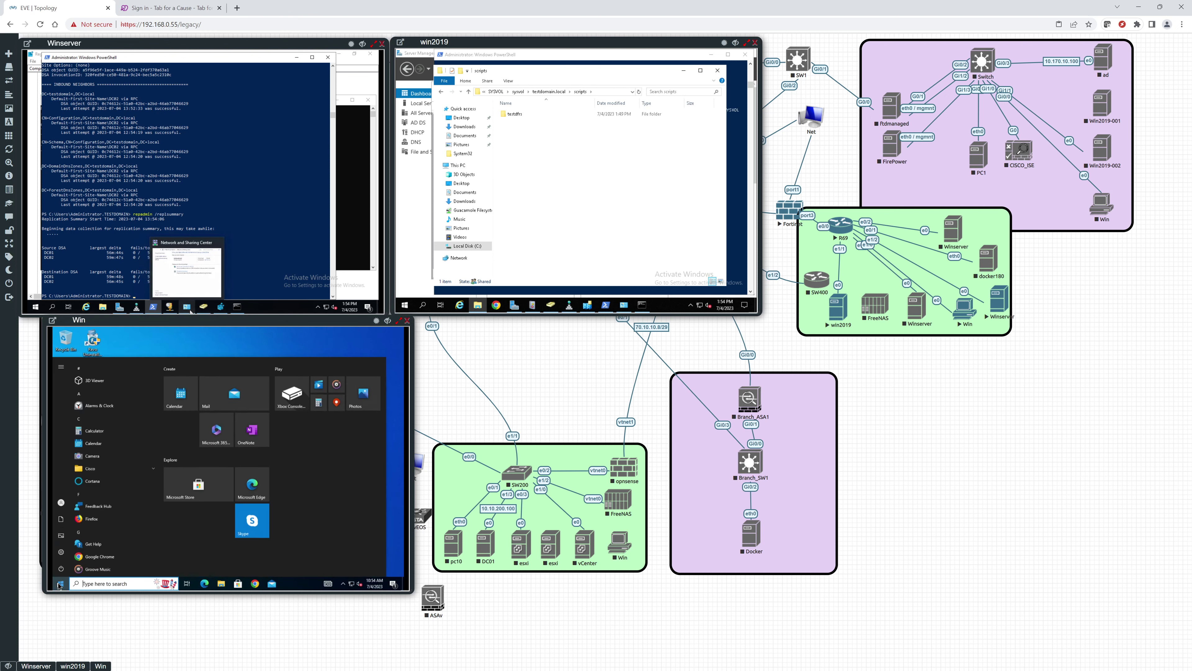
{"action": "mouse_move", "coordinate": [64, 570]}
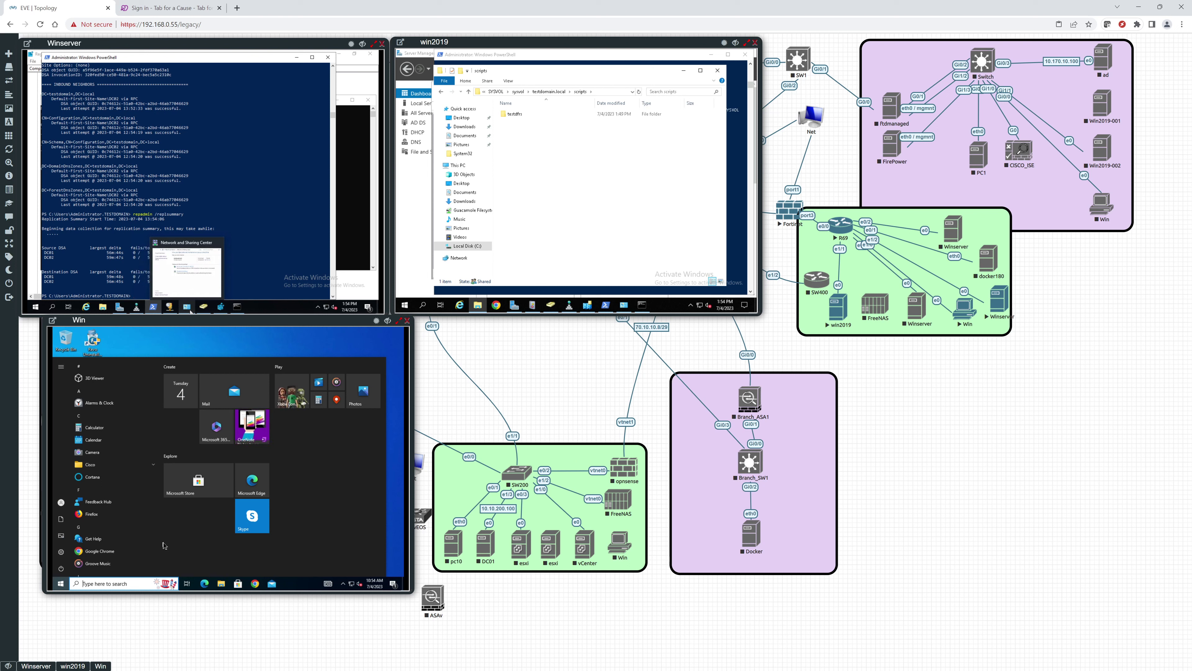
{"action": "type", "text": "cmd"}
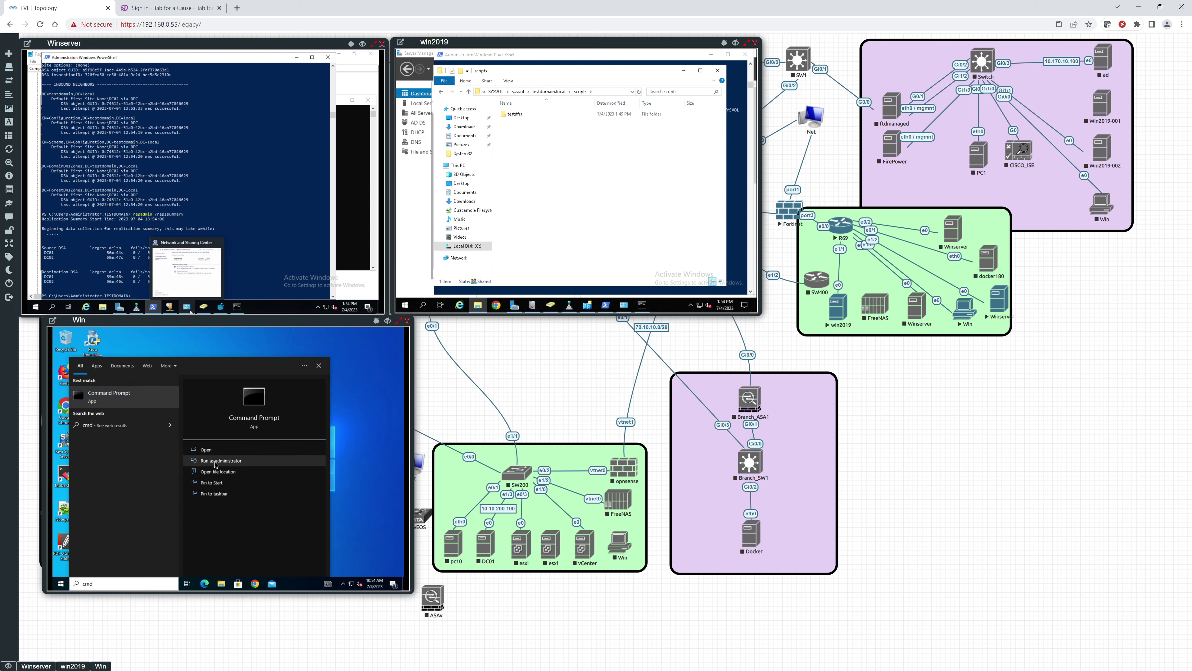
{"action": "left_click", "coordinate": [216, 461]}
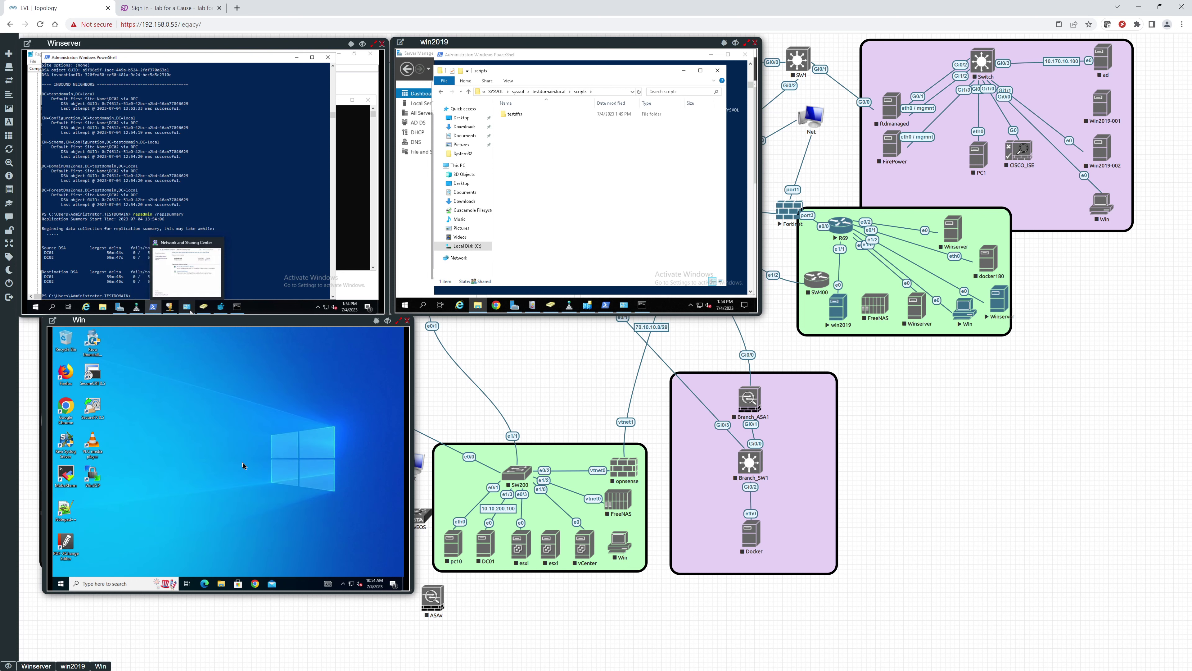
{"action": "left_click", "coordinate": [189, 498]}
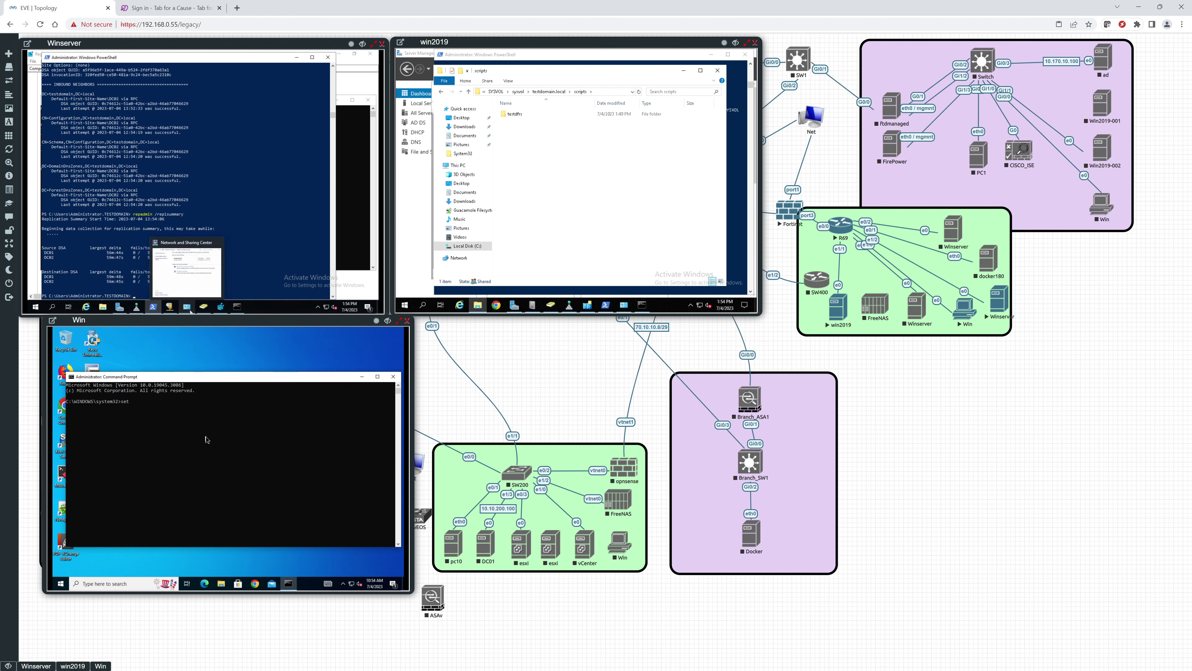
Step: Run set to list the environment variables, then clear the screen with cls
{"action": "type", "text": "set"}
{"action": "key", "text": "Return"}
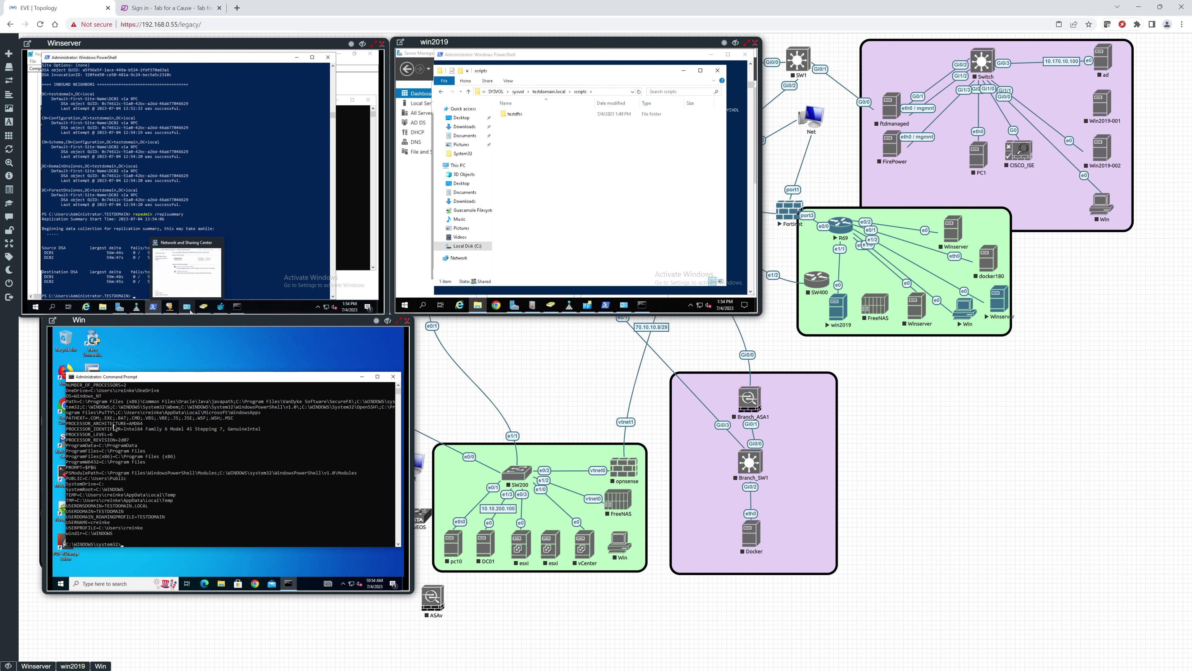
{"action": "scroll", "coordinate": [114, 426], "scroll_direction": "up", "scroll_amount": 2}
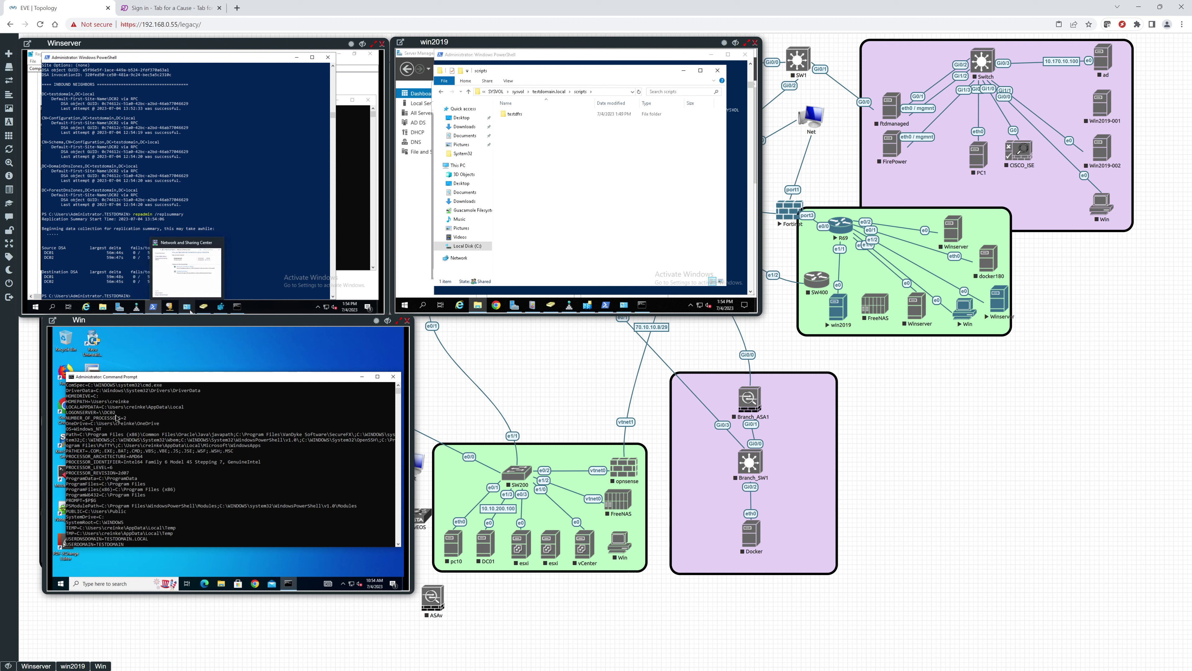
{"action": "type", "text": "cls"}
{"action": "key", "text": "Return"}
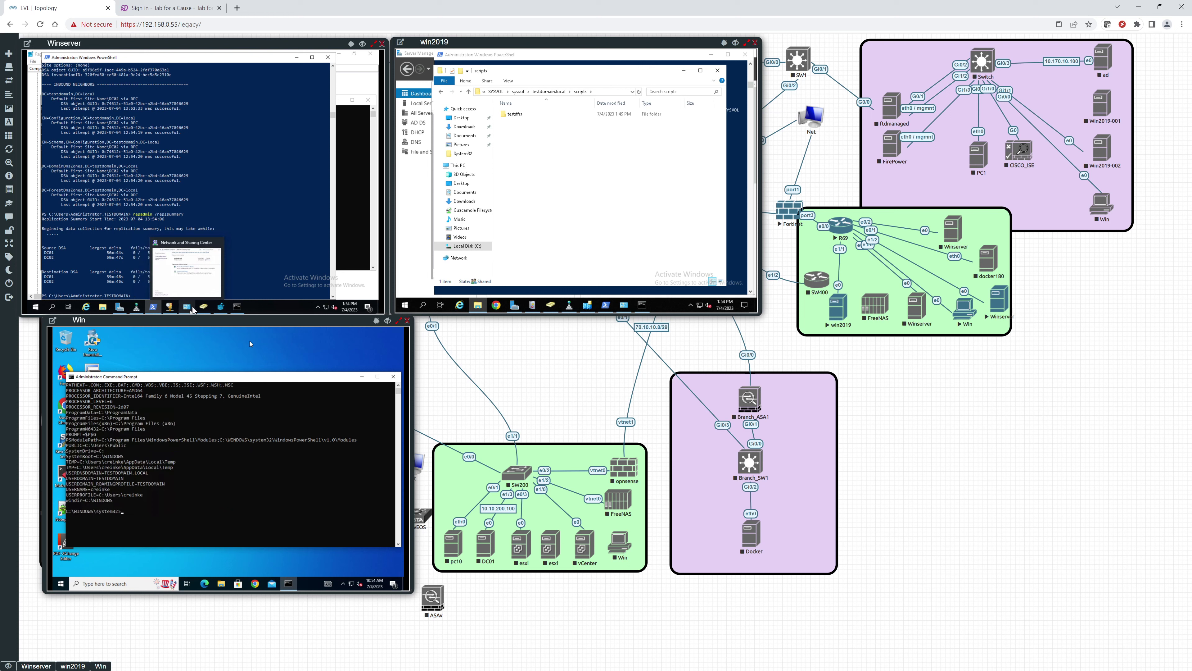
Step: Open DNS Manager on Winserver and expand _msdcs.testdomain.local > dc > _sites > Default-First-Site-Name > _tcp
{"action": "left_click", "coordinate": [136, 308]}
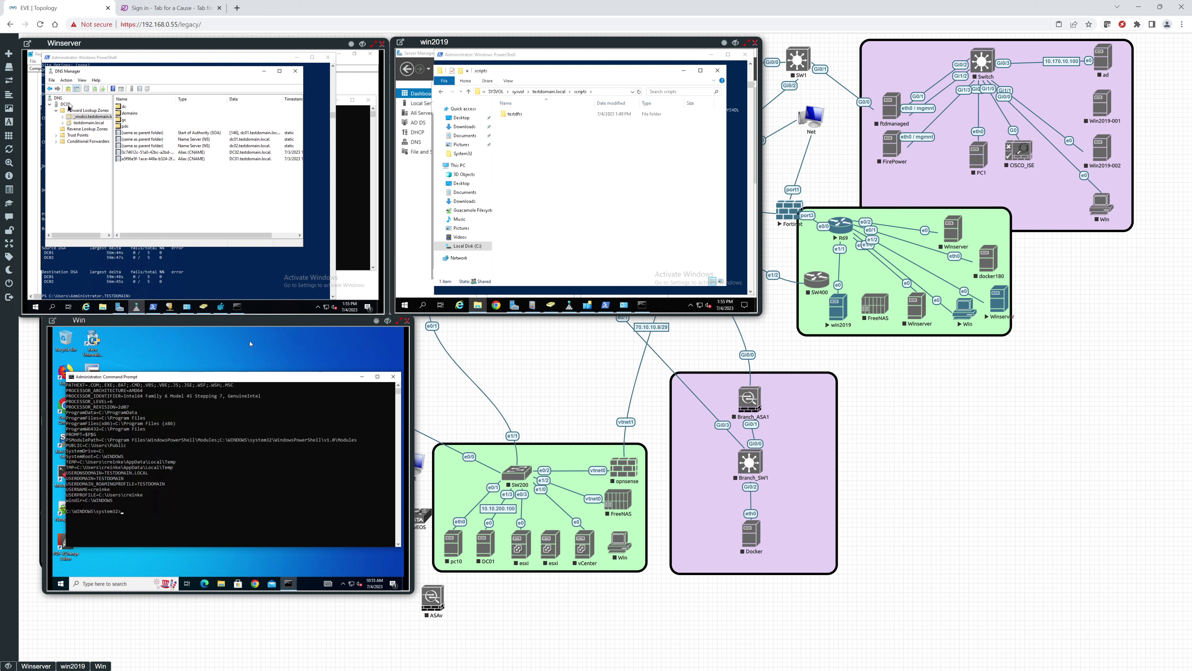
{"action": "left_click", "coordinate": [73, 115]}
{"action": "left_click", "coordinate": [63, 118]}
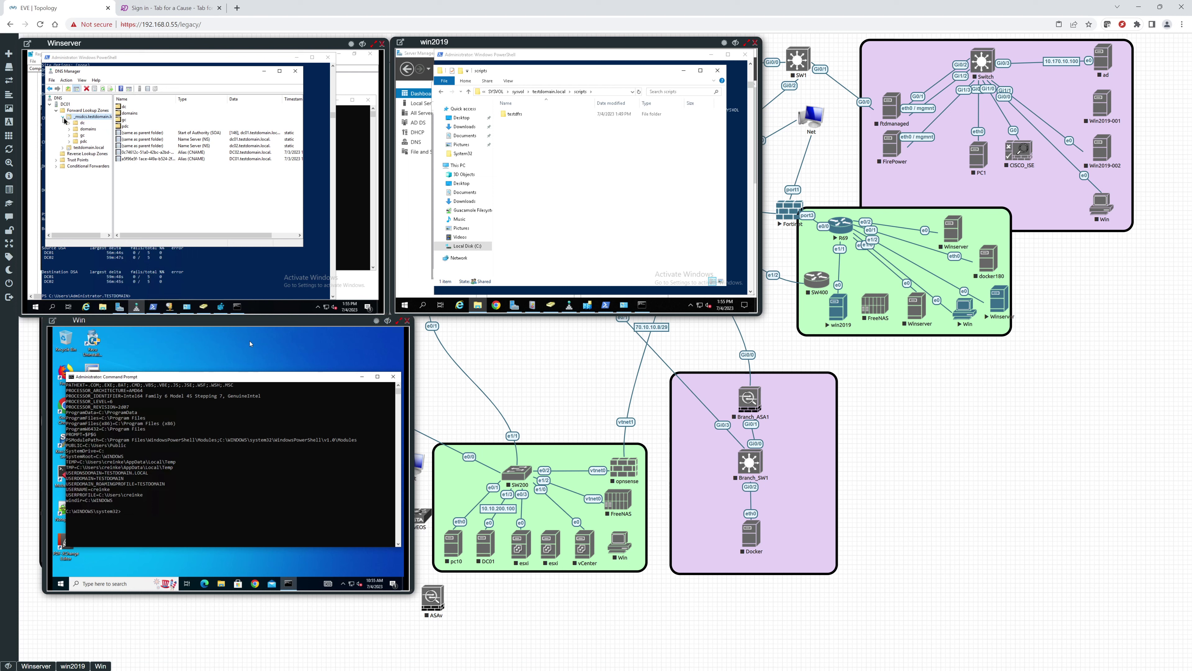
{"action": "left_click", "coordinate": [83, 123]}
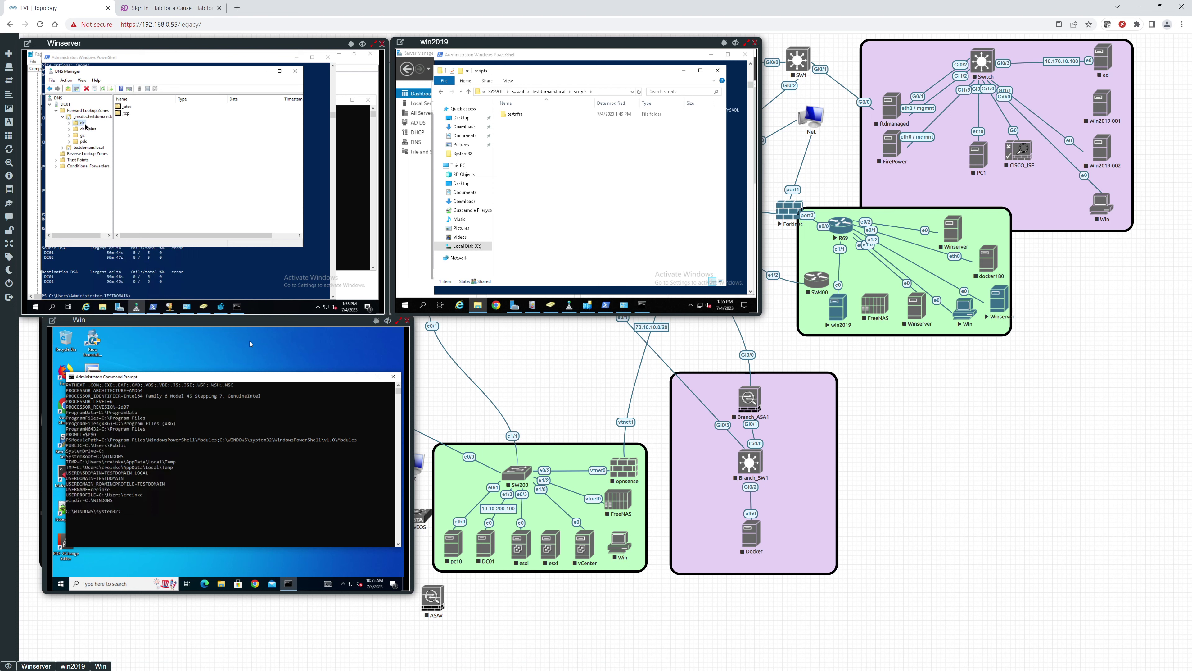
{"action": "left_click", "coordinate": [69, 123]}
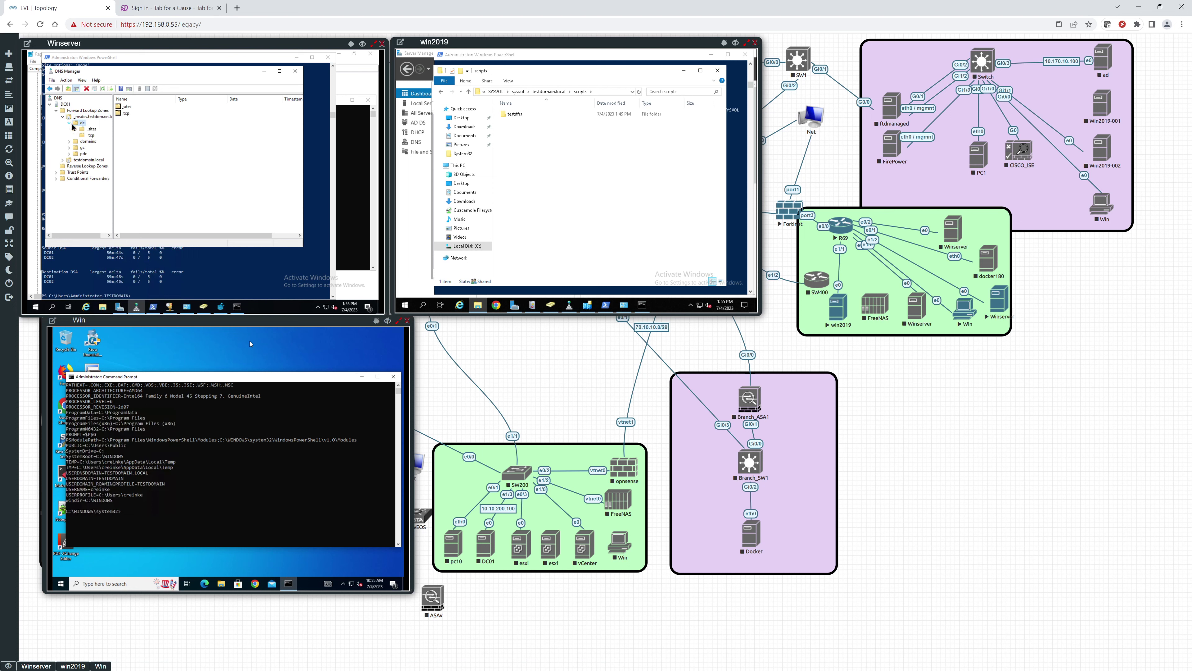
{"action": "left_click", "coordinate": [87, 130]}
{"action": "double_click", "coordinate": [89, 129]}
{"action": "left_click", "coordinate": [91, 136]}
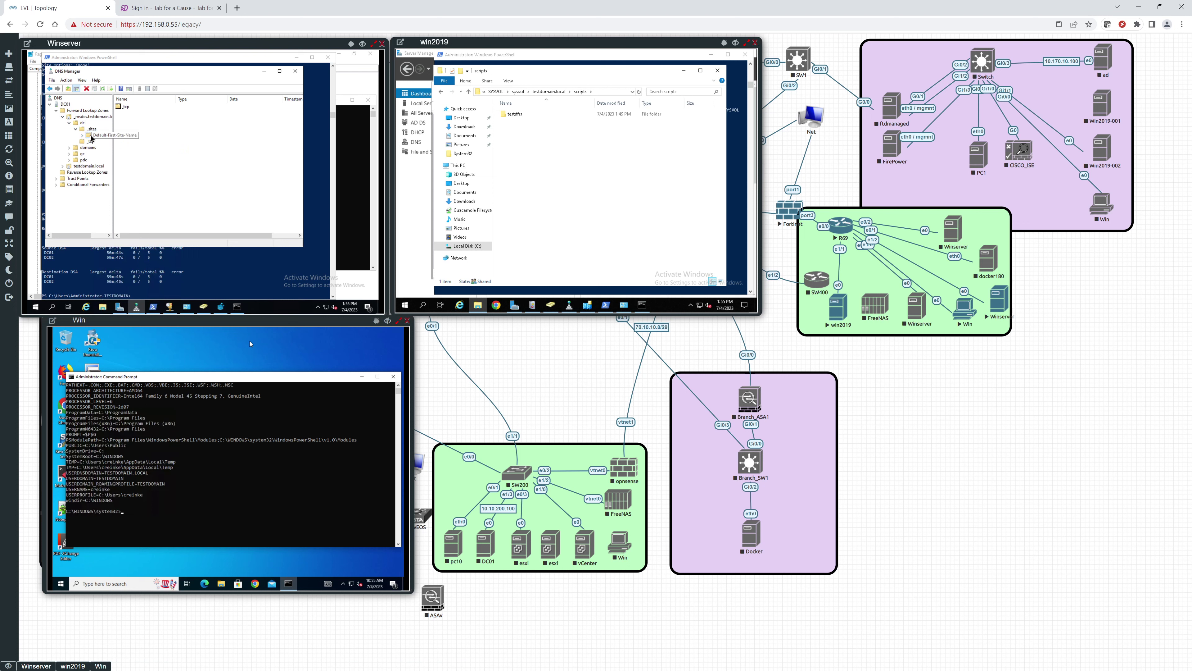
{"action": "left_click", "coordinate": [83, 136]}
{"action": "left_click", "coordinate": [101, 141]}
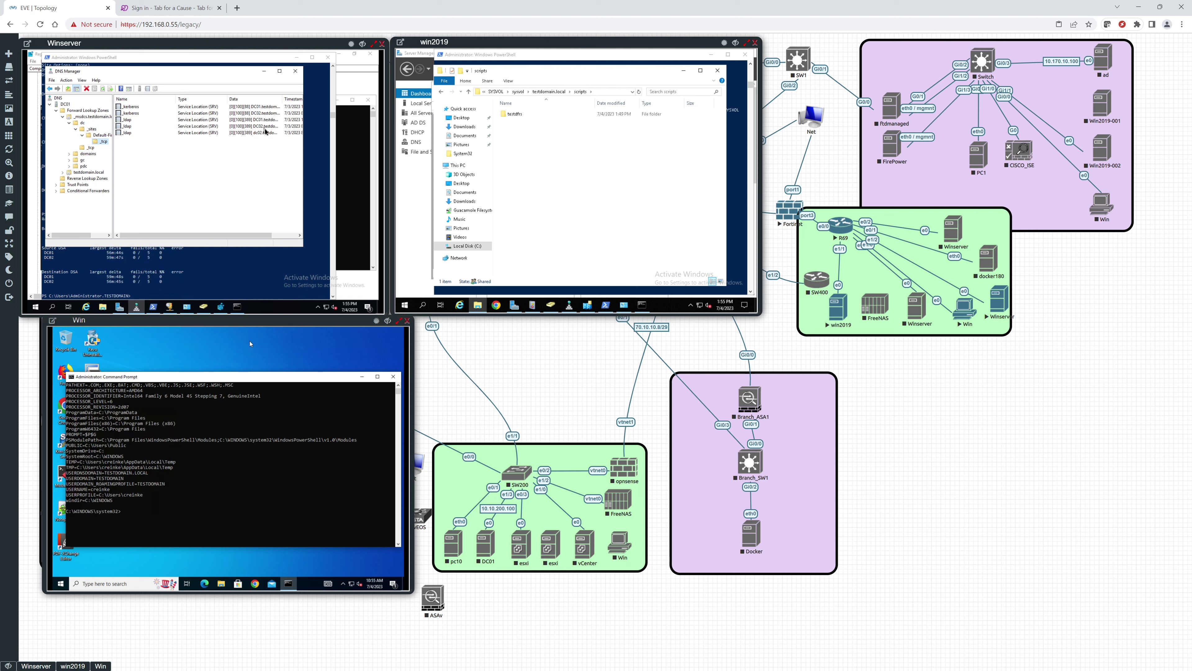
Step: List the _kerberos and _ldap SRV records in dc's _tcp folder and select newdc01's _kerberos record
{"action": "left_click", "coordinate": [87, 148]}
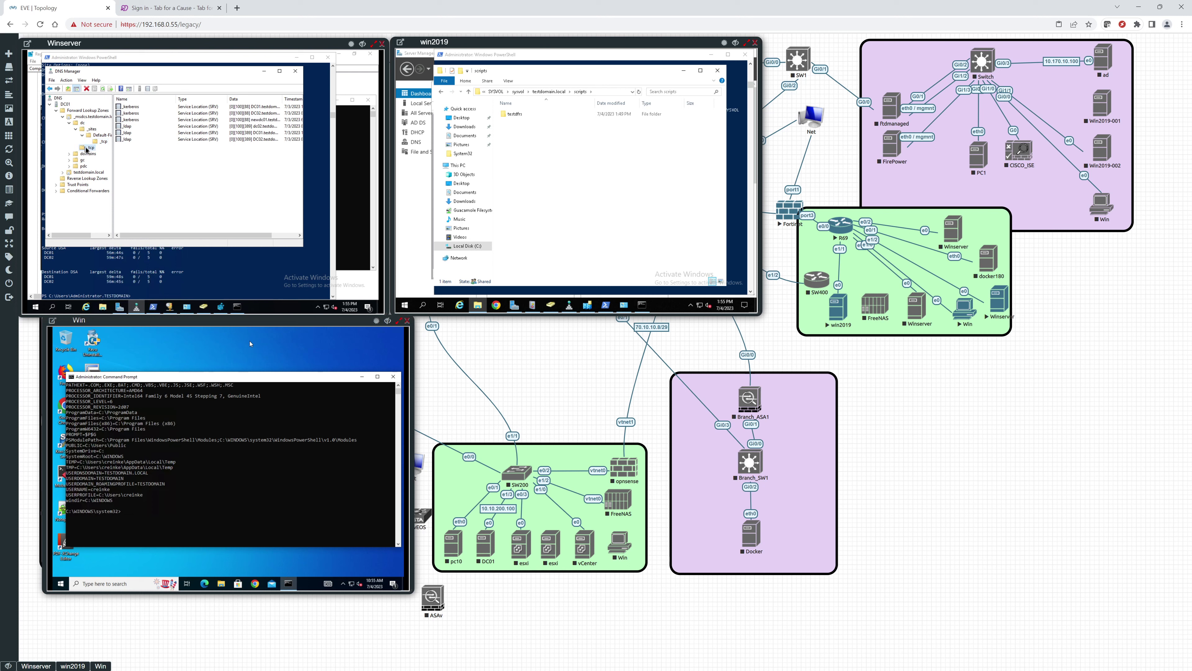
{"action": "left_click", "coordinate": [69, 125]}
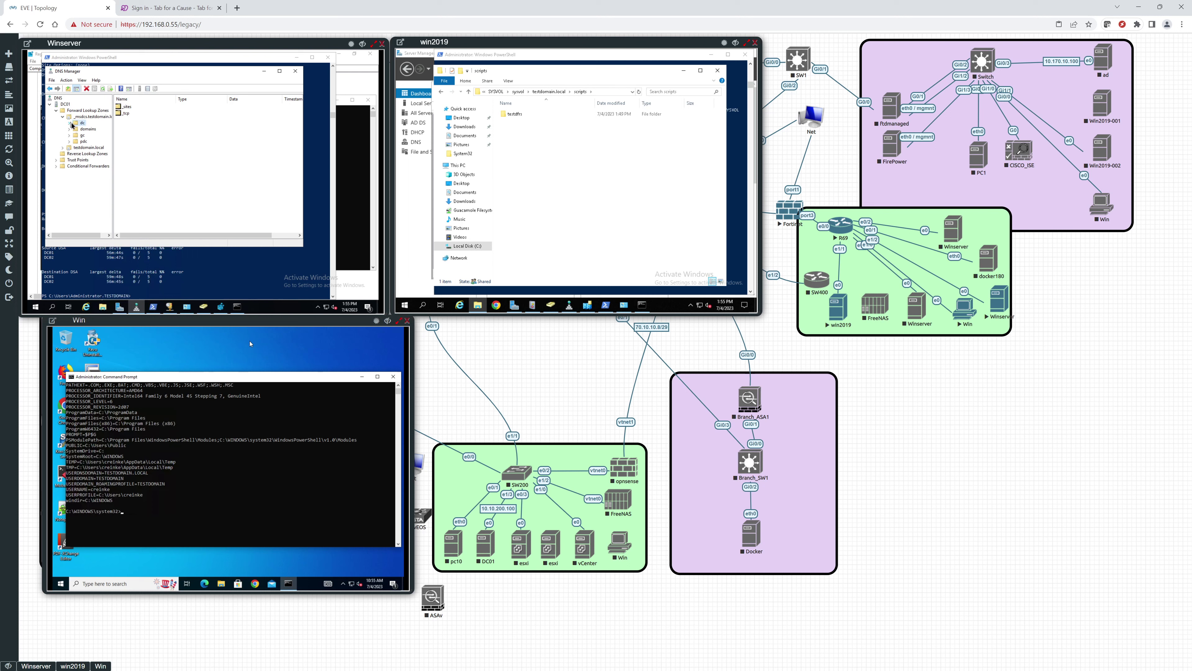
{"action": "left_click", "coordinate": [70, 124]}
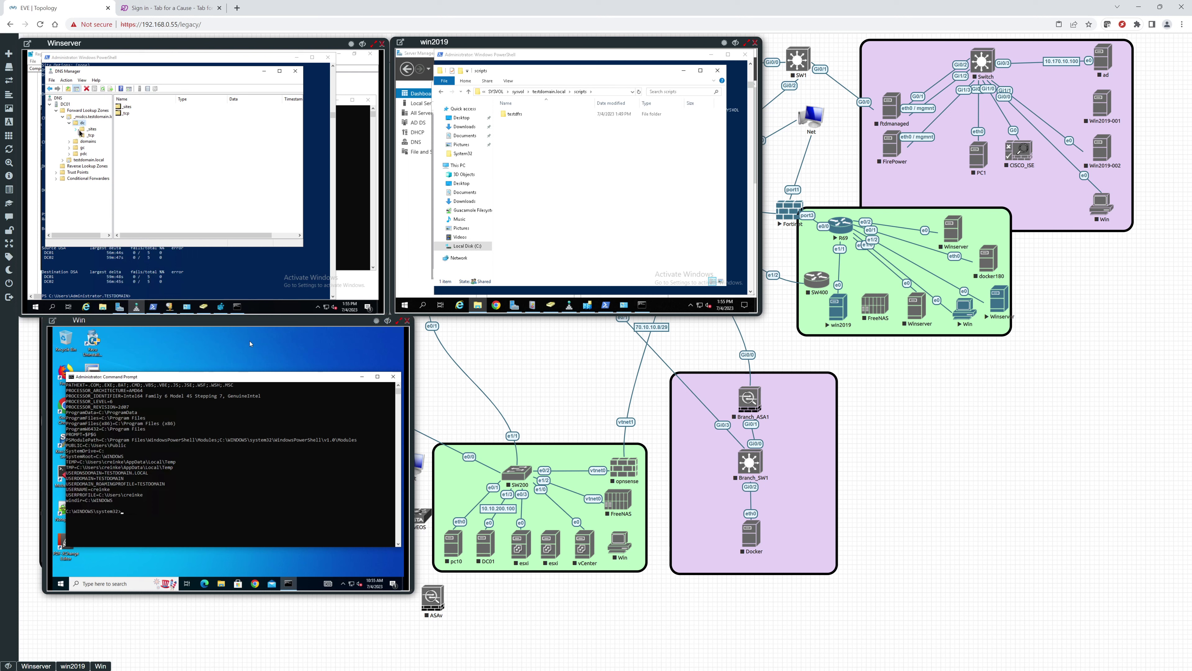
{"action": "left_click", "coordinate": [88, 137]}
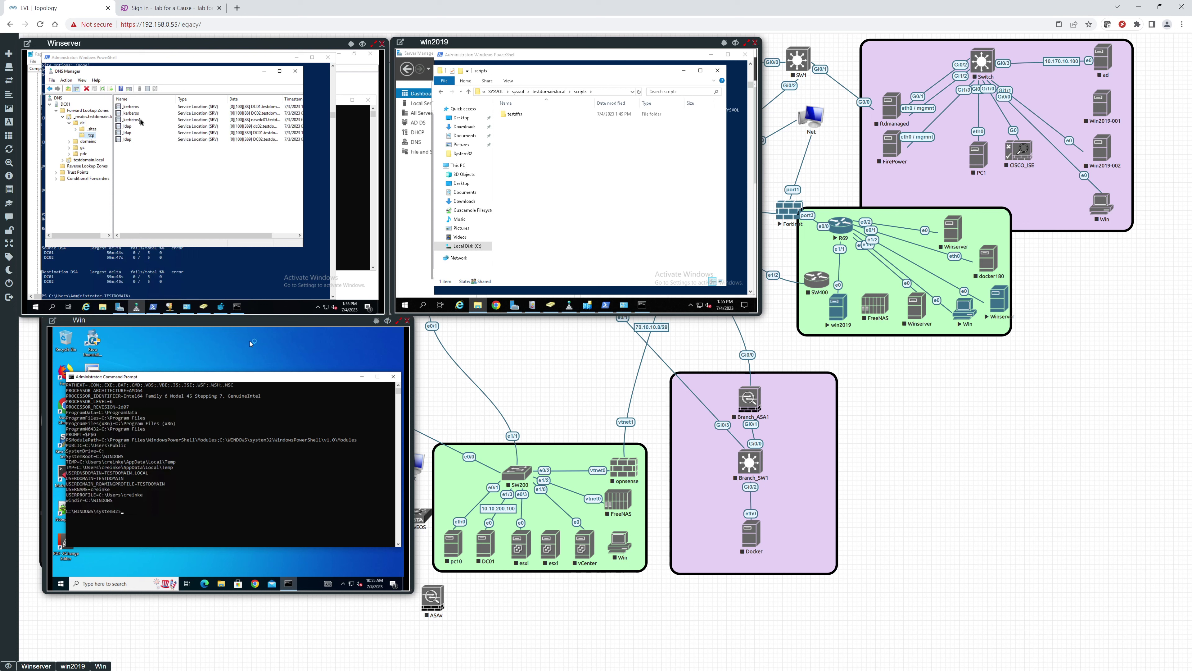
{"action": "left_click", "coordinate": [263, 120]}
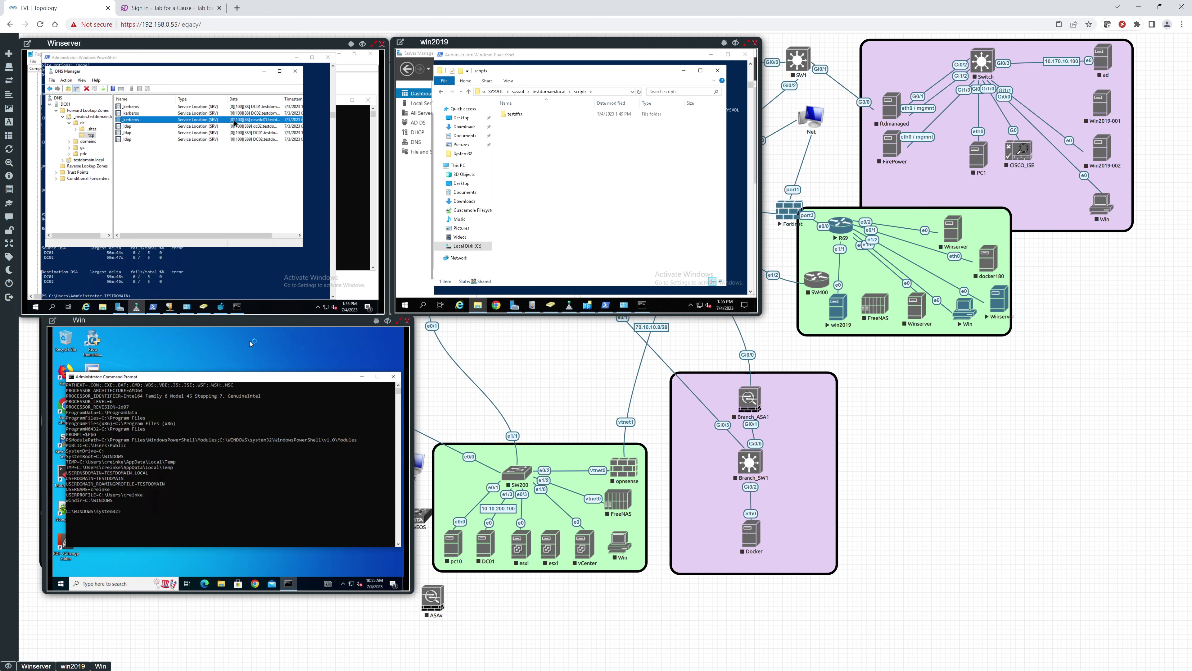
Step: Delete the newdc01 _kerberos SRV record and confirm
{"action": "right_click", "coordinate": [136, 124]}
{"action": "left_click", "coordinate": [150, 126]}
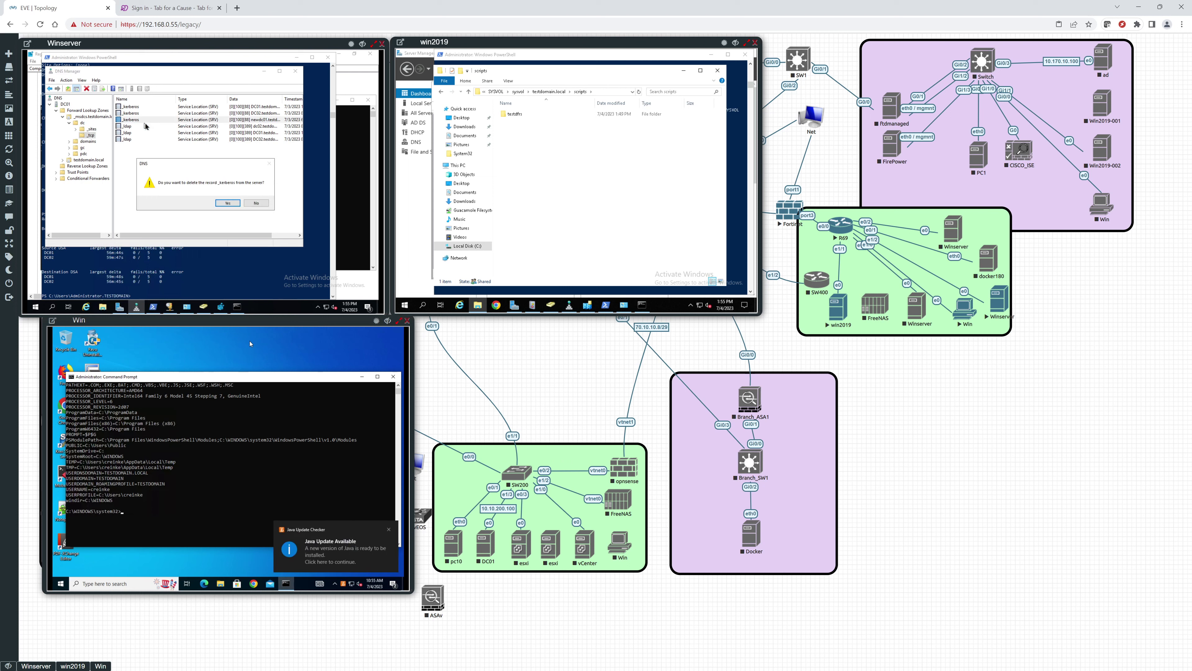
{"action": "left_click", "coordinate": [228, 203]}
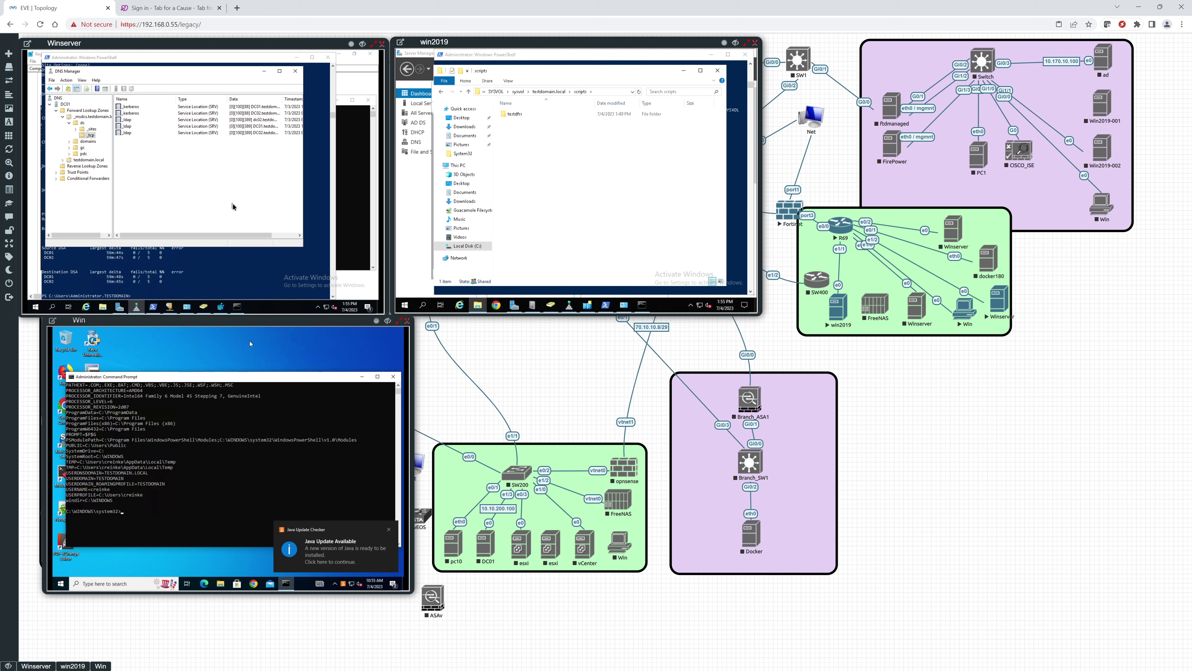
Step: Review the _ldap SRV records under domains, gc and pdc, then select the testdomain.local zone
{"action": "double_click", "coordinate": [92, 142]}
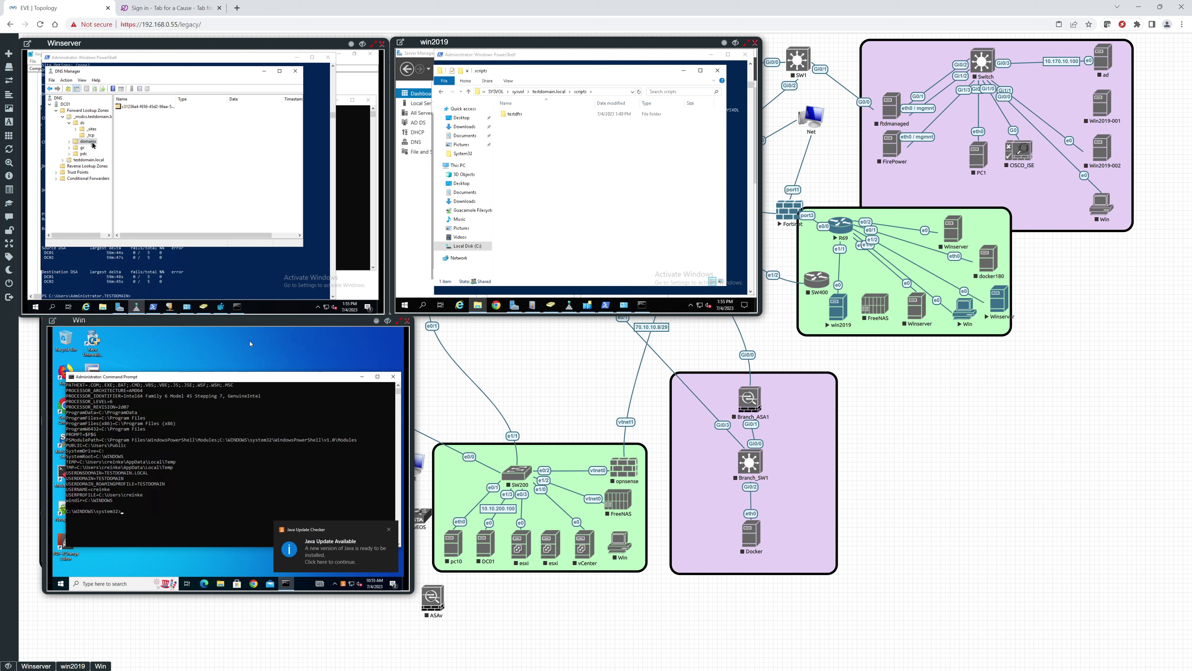
{"action": "double_click", "coordinate": [91, 148]}
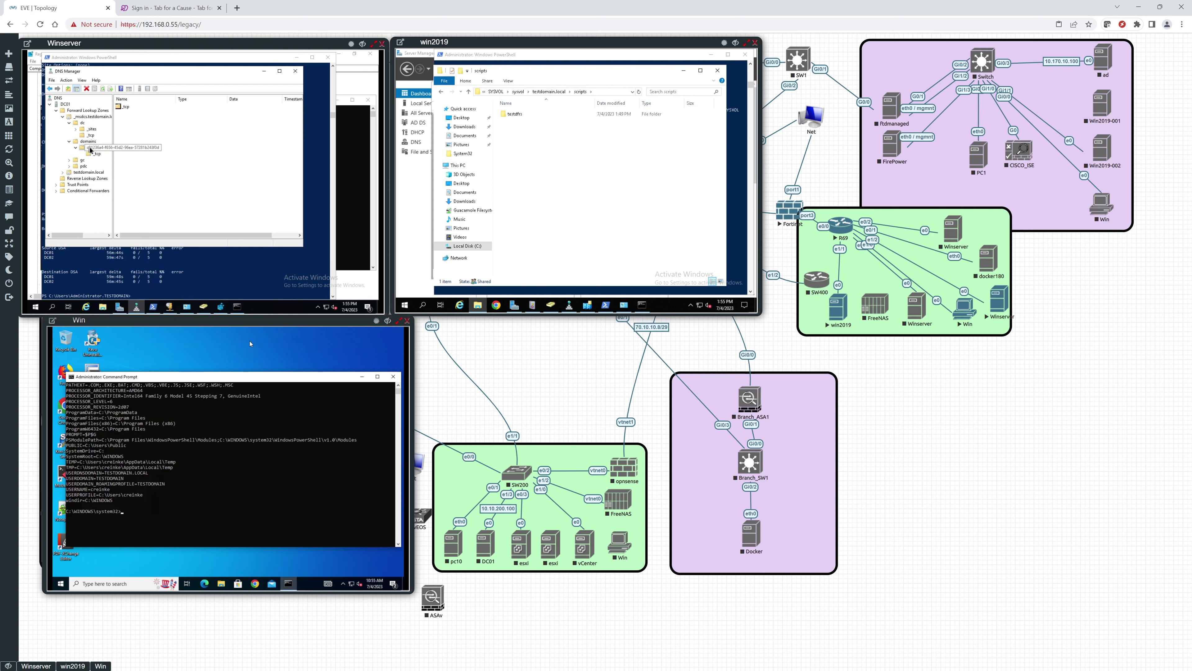
{"action": "left_click", "coordinate": [92, 154]}
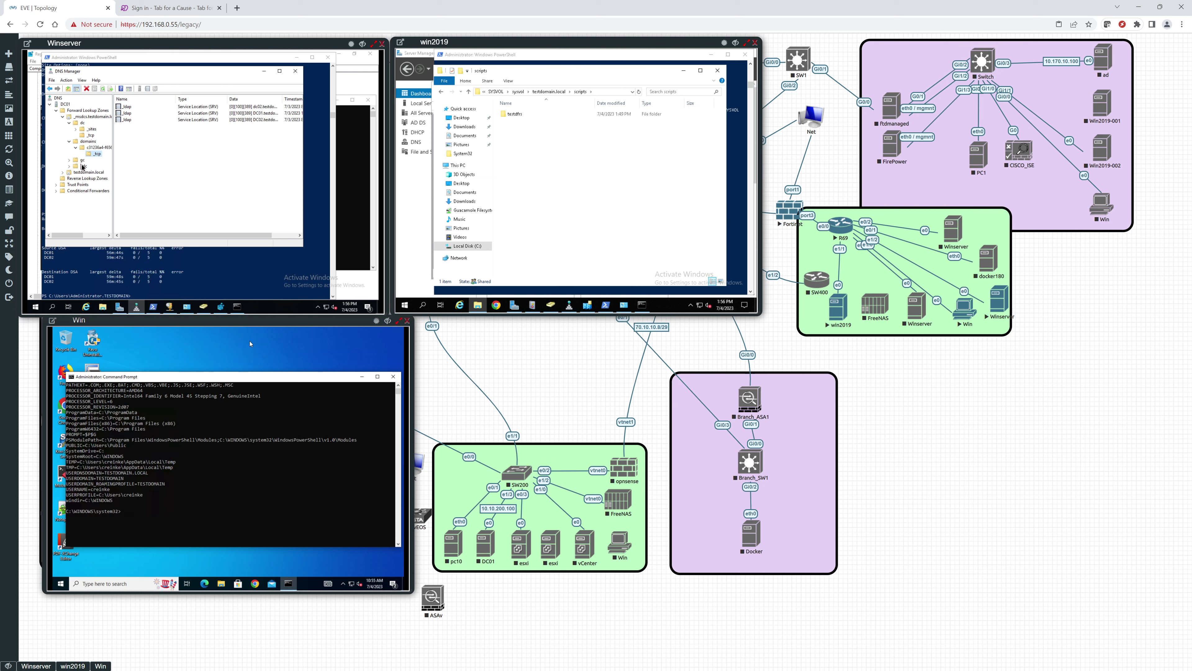
{"action": "double_click", "coordinate": [82, 160]}
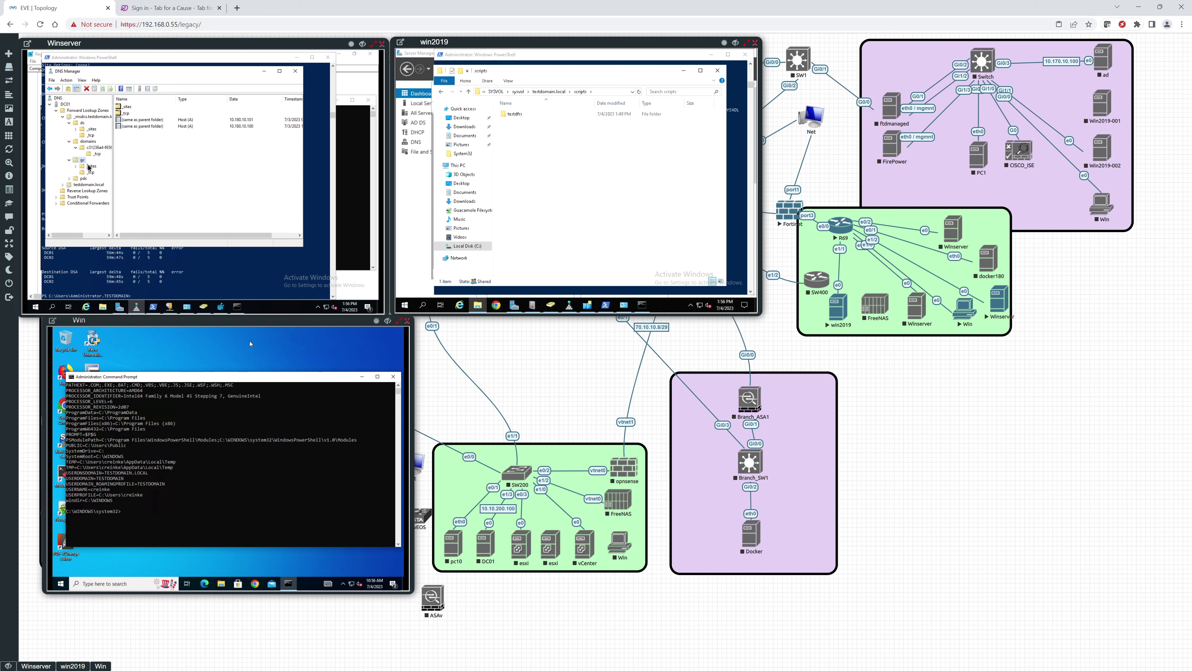
{"action": "double_click", "coordinate": [89, 166]}
{"action": "double_click", "coordinate": [94, 172]}
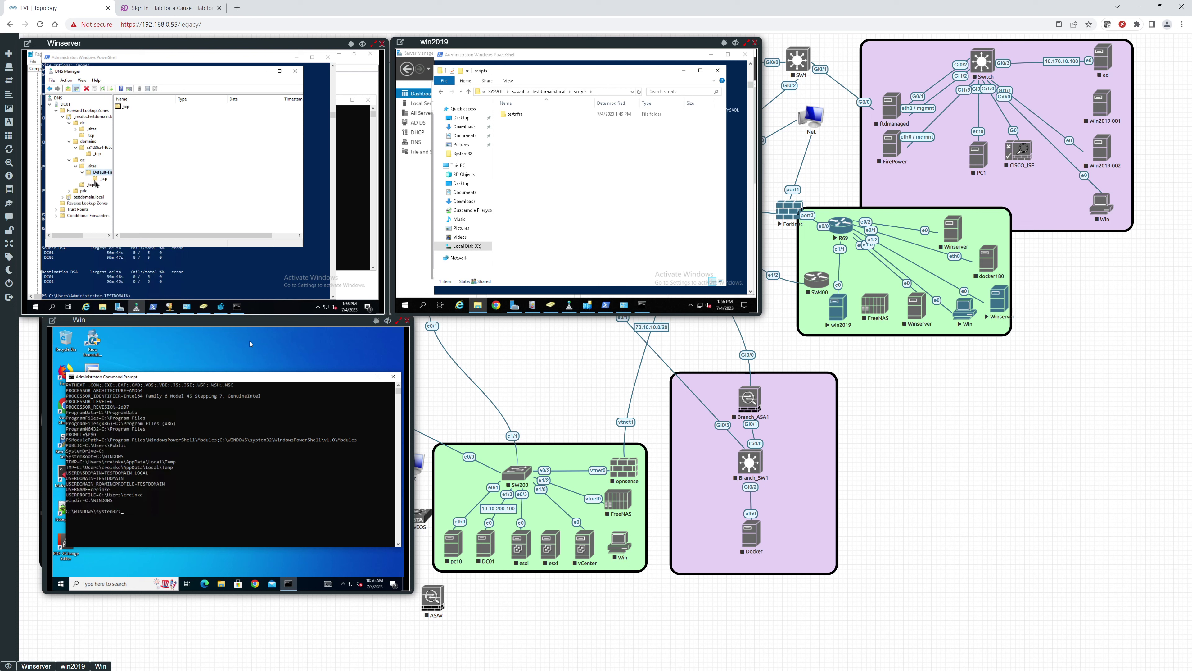
{"action": "left_click", "coordinate": [95, 181]}
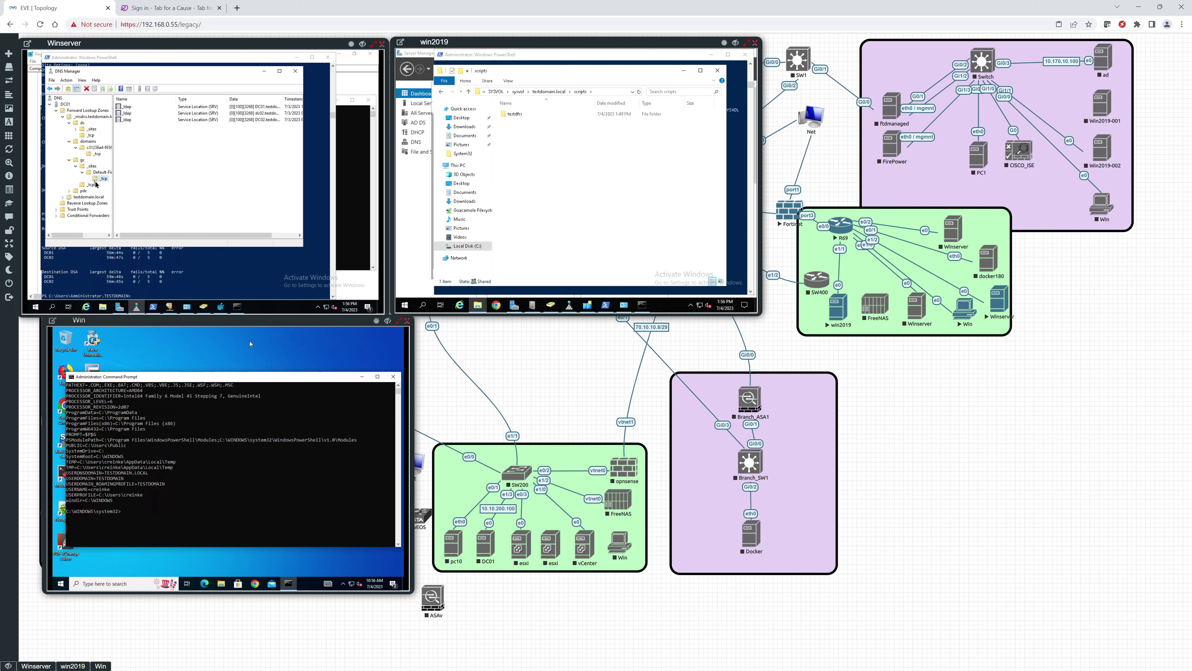
{"action": "left_click", "coordinate": [92, 185]}
{"action": "double_click", "coordinate": [83, 192]}
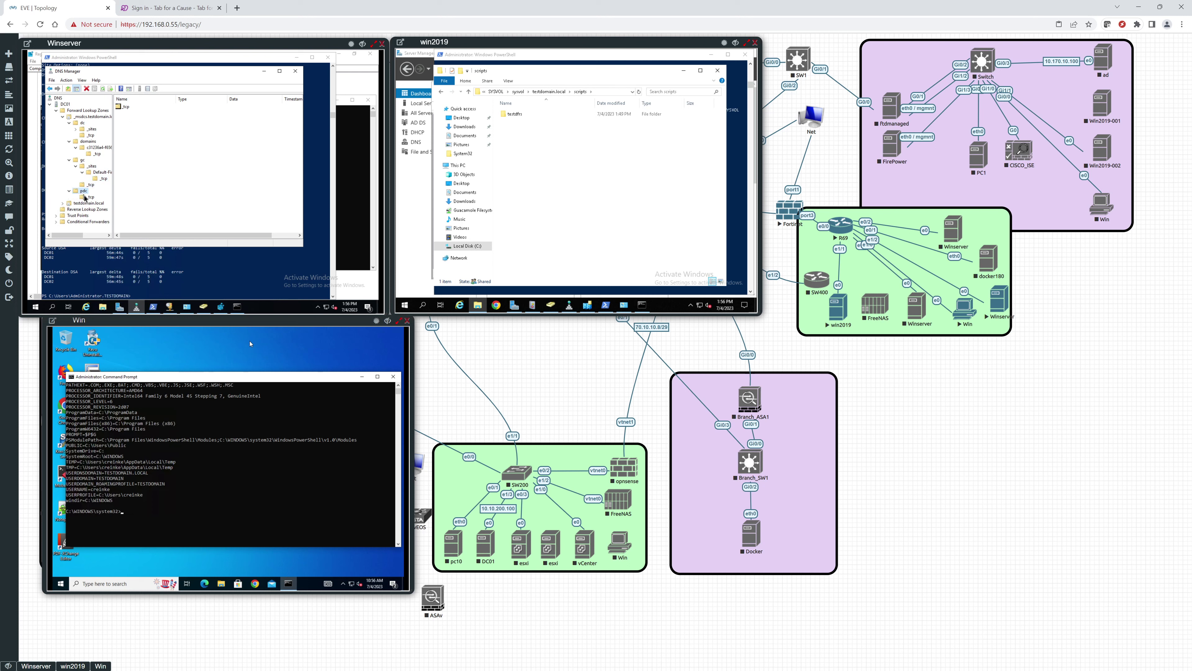
{"action": "left_click", "coordinate": [86, 197]}
{"action": "left_click", "coordinate": [82, 204]}
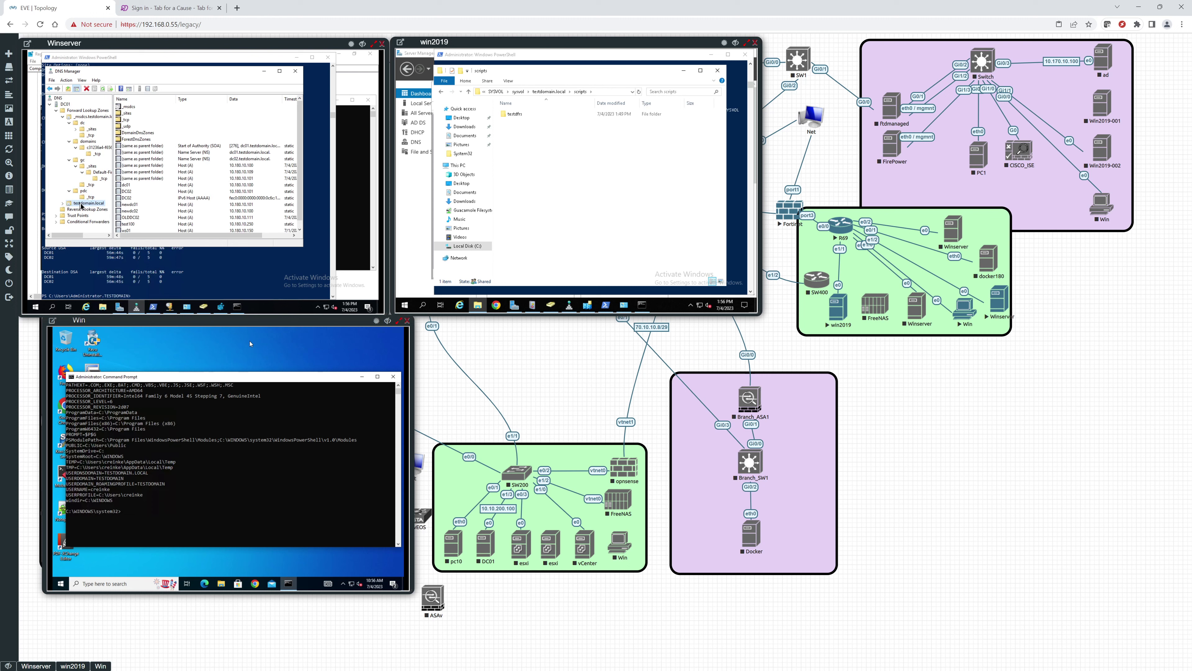
Step: Expand testdomain.local and view its site's _gc, _kerberos and _ldap records, plus its _tcp and _udp folders
{"action": "double_click", "coordinate": [82, 204]}
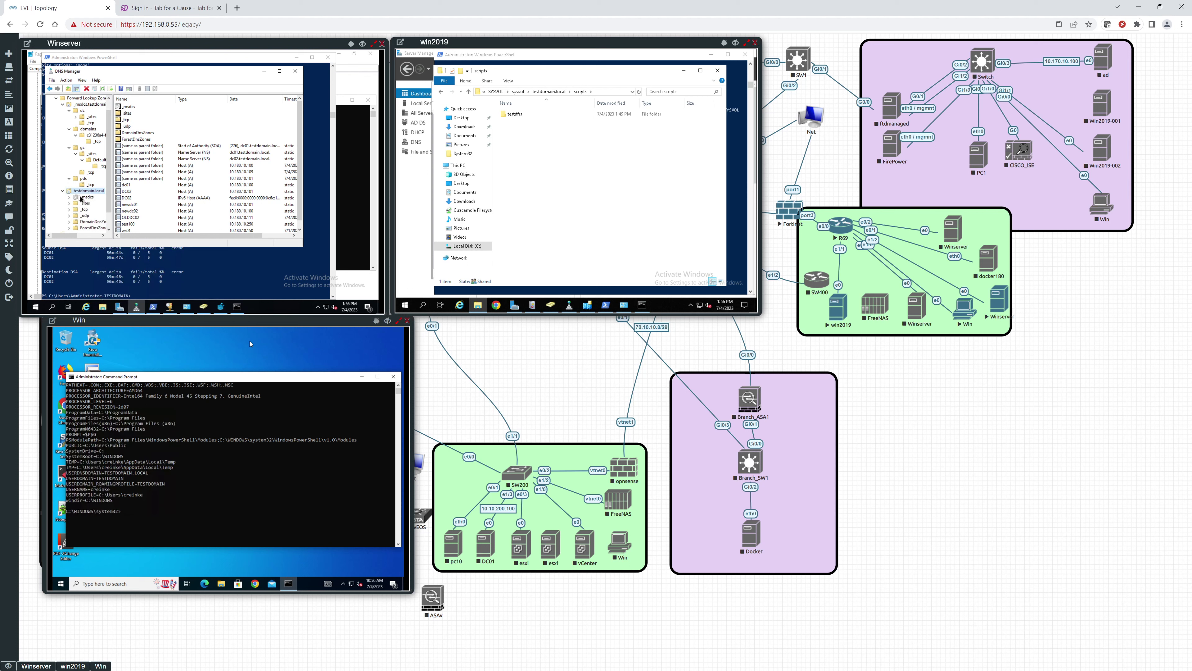
{"action": "left_click", "coordinate": [82, 198]}
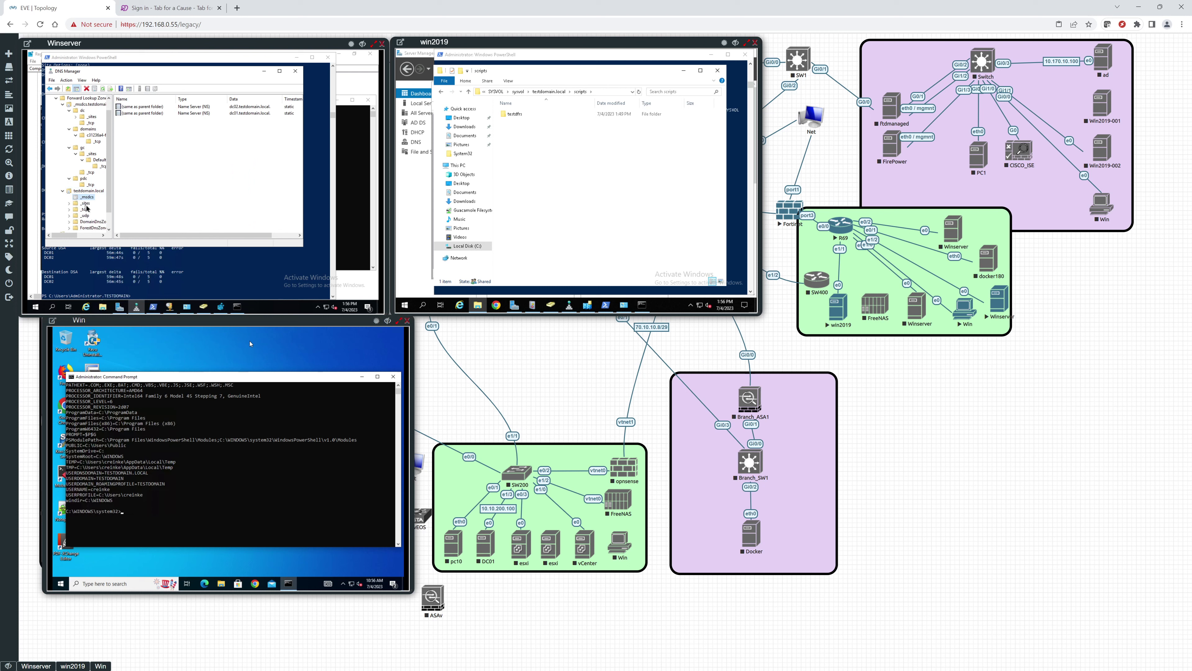
{"action": "double_click", "coordinate": [86, 204]}
{"action": "double_click", "coordinate": [86, 209]}
{"action": "left_click", "coordinate": [88, 217]}
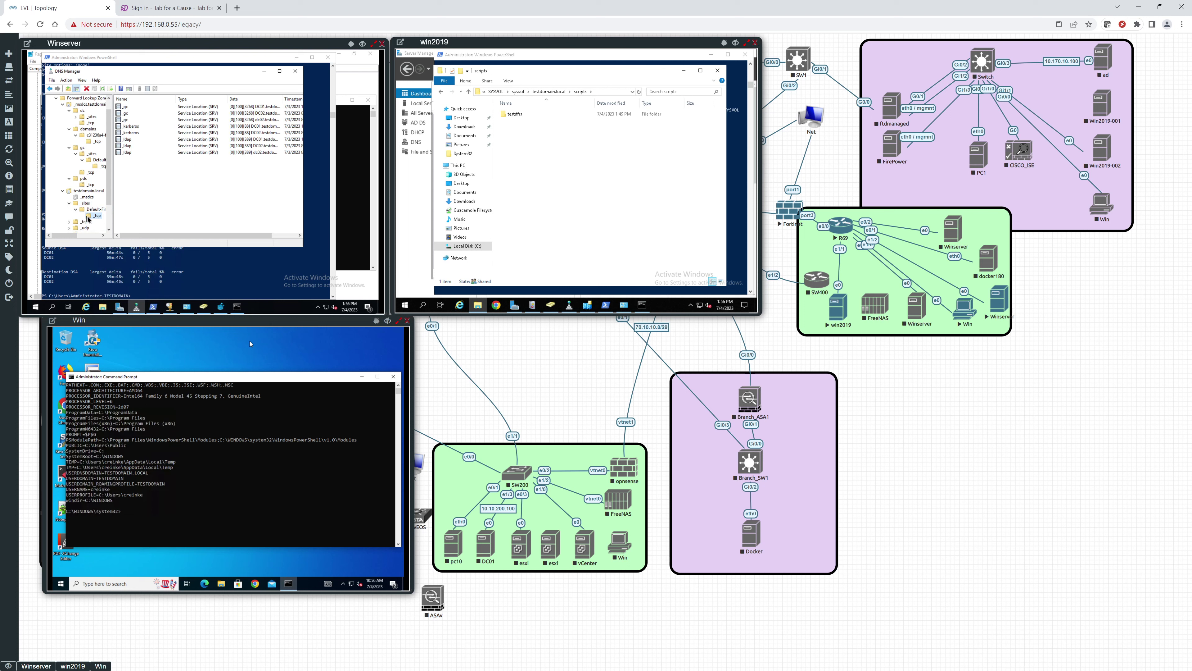
{"action": "scroll", "coordinate": [88, 218], "scroll_direction": "down", "scroll_amount": 2}
{"action": "left_click", "coordinate": [83, 192]}
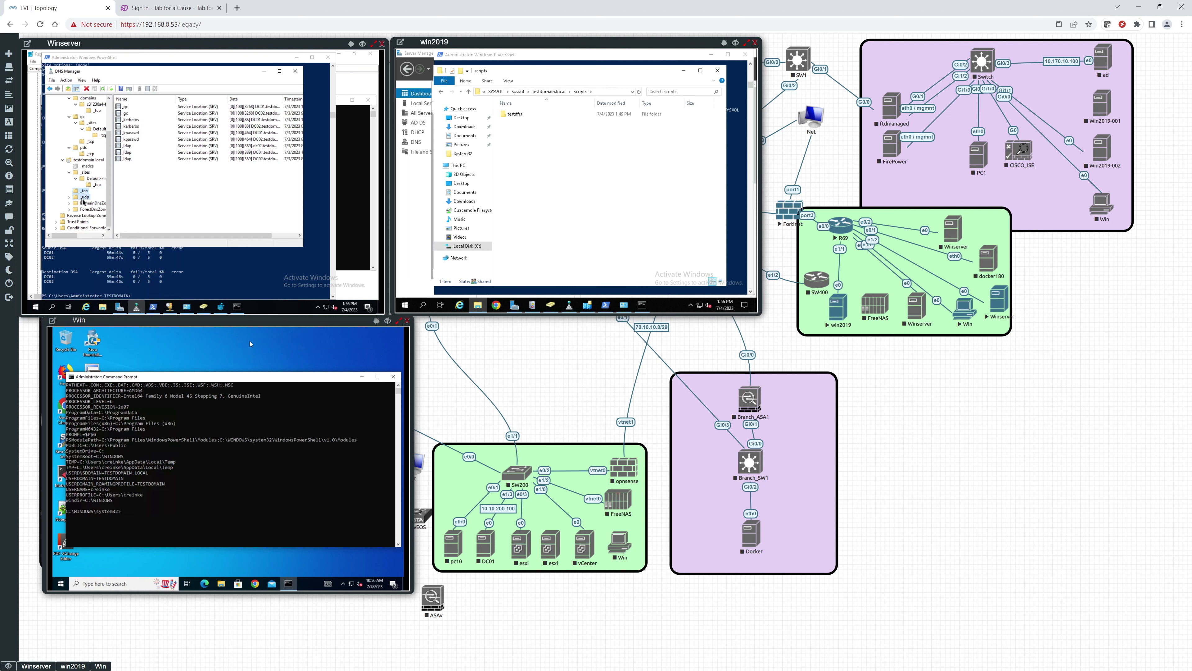
{"action": "left_click", "coordinate": [84, 198]}
Step: Expand DomainDnsZones > _sites > Default > _tcp to list its _ldap SRV records
{"action": "left_click", "coordinate": [83, 203]}
{"action": "double_click", "coordinate": [83, 209]}
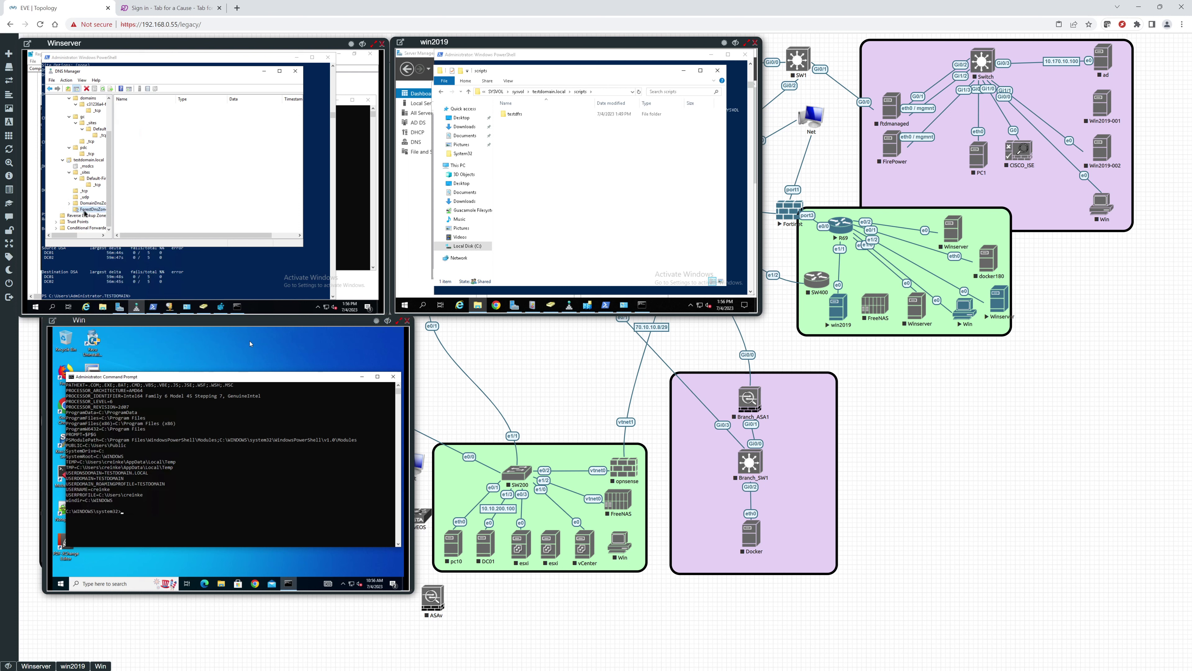
{"action": "double_click", "coordinate": [86, 204]}
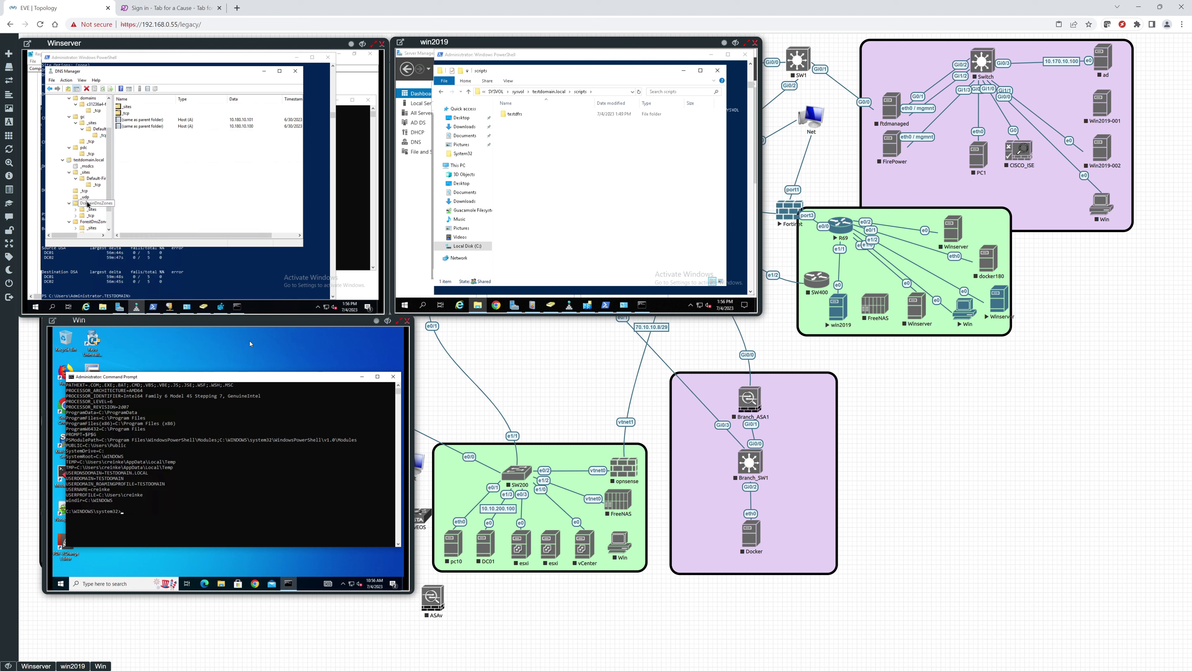
{"action": "double_click", "coordinate": [87, 210]}
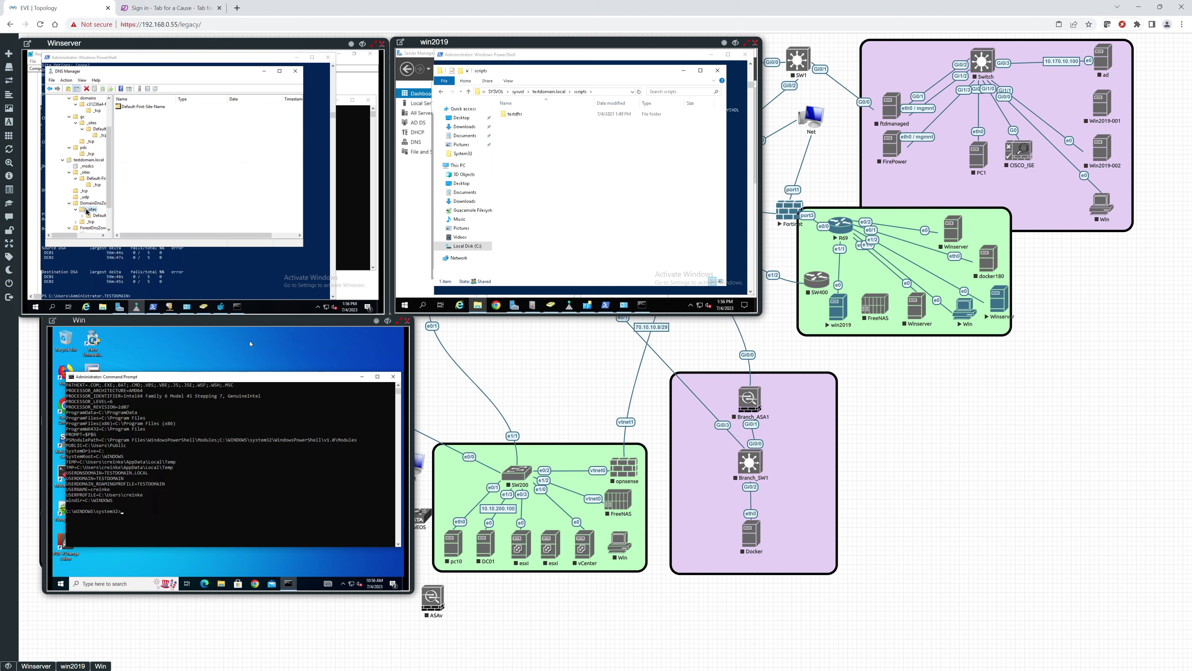
{"action": "double_click", "coordinate": [94, 215]}
{"action": "left_click", "coordinate": [93, 223]}
{"action": "scroll", "coordinate": [92, 223], "scroll_direction": "down", "scroll_amount": 2}
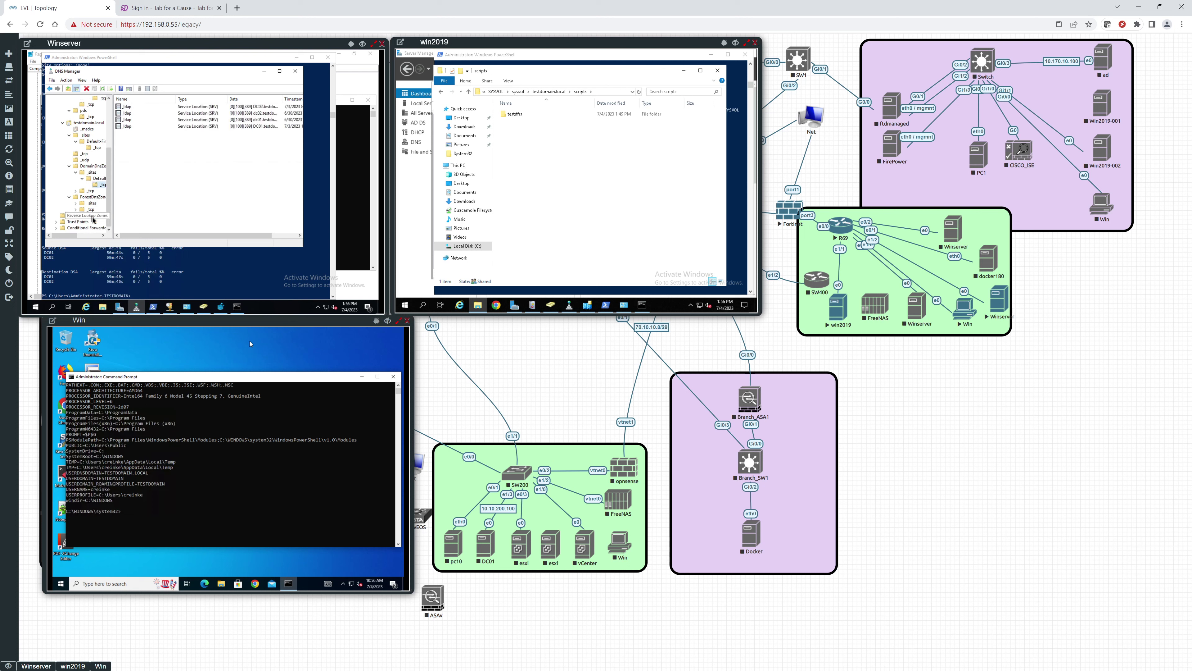
{"action": "left_click", "coordinate": [90, 192]}
Step: Expand ForestDnsZones > _sites > Default > _tcp to list its _ldap SRV records
{"action": "left_click", "coordinate": [92, 204]}
{"action": "left_click", "coordinate": [92, 209]}
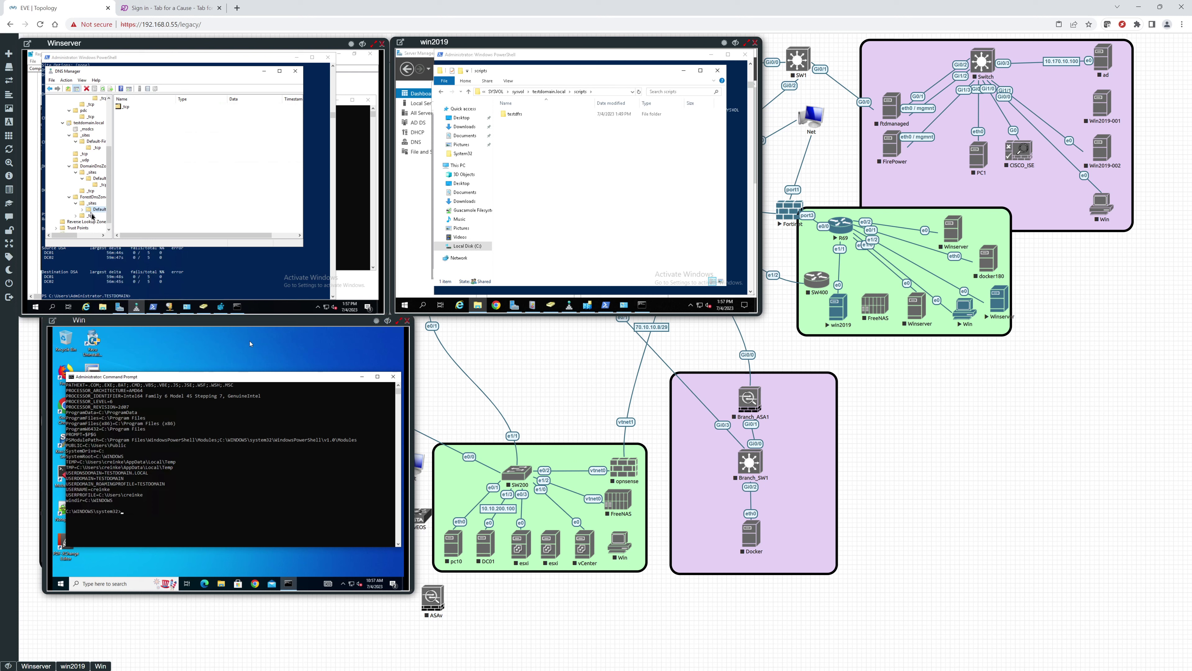
{"action": "double_click", "coordinate": [92, 210]}
{"action": "left_click", "coordinate": [92, 216]}
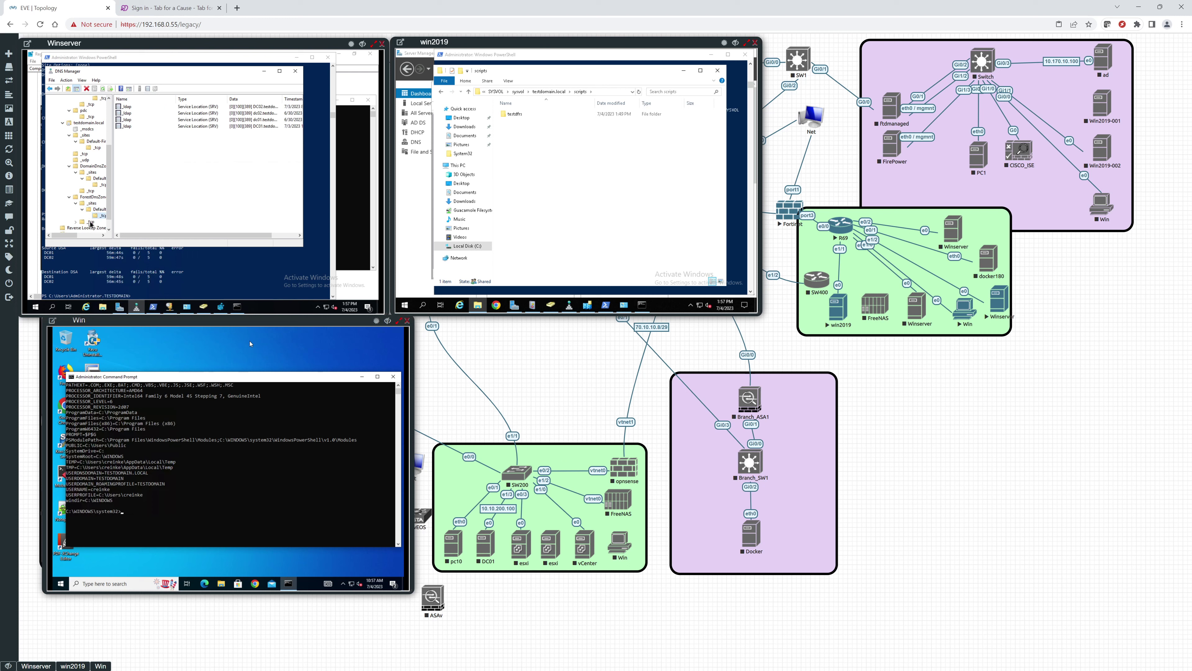
{"action": "left_click", "coordinate": [91, 222]}
{"action": "scroll", "coordinate": [91, 224], "scroll_direction": "down", "scroll_amount": 1}
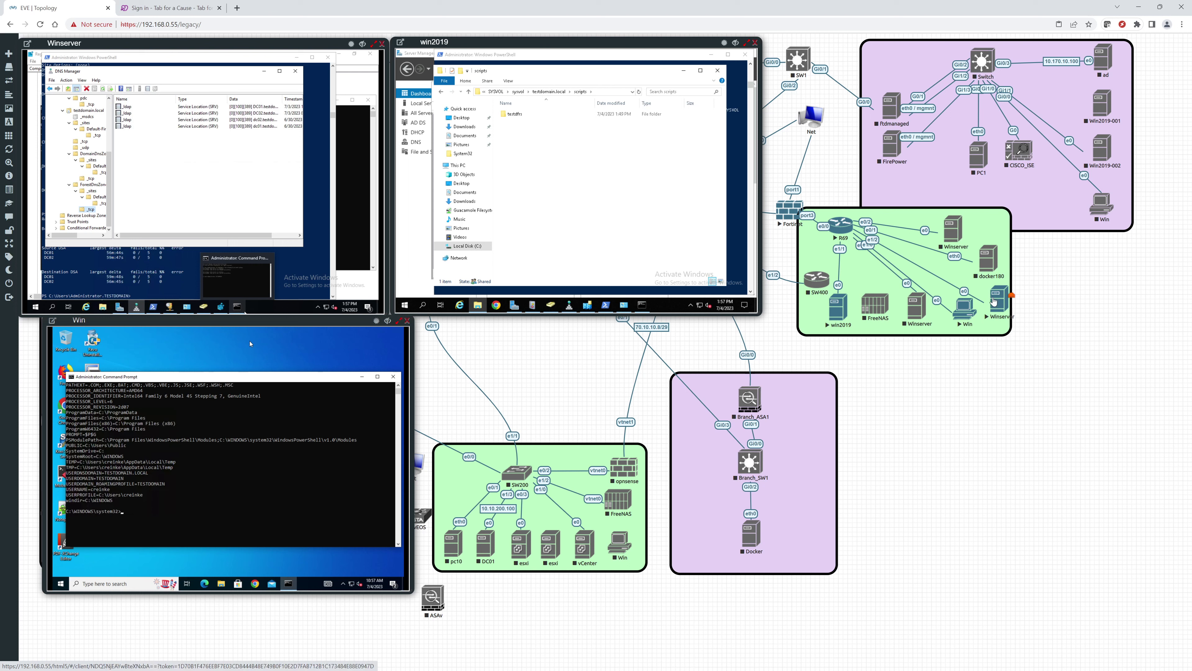
Step: Suspend the R69–Winserver link on the lab topology
{"action": "right_click", "coordinate": [957, 291]}
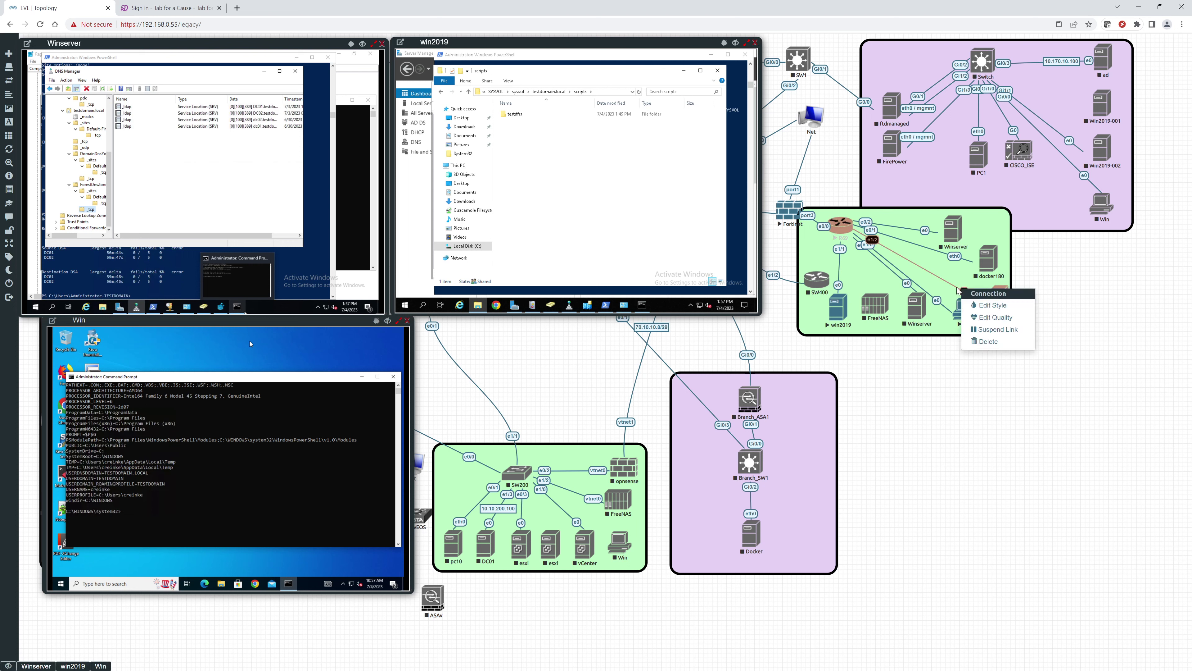
{"action": "left_click", "coordinate": [978, 330]}
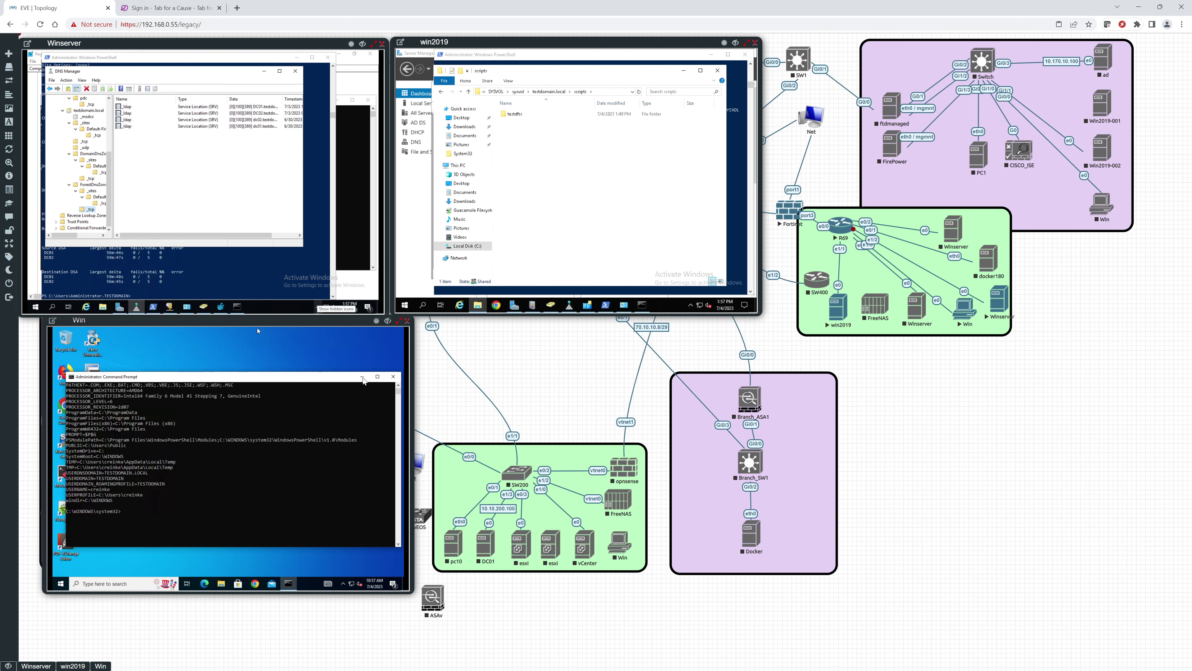
Step: Close the Win client's Command Prompt, restart the Win client, and switch to win2019's PowerShell
{"action": "left_click", "coordinate": [392, 376]}
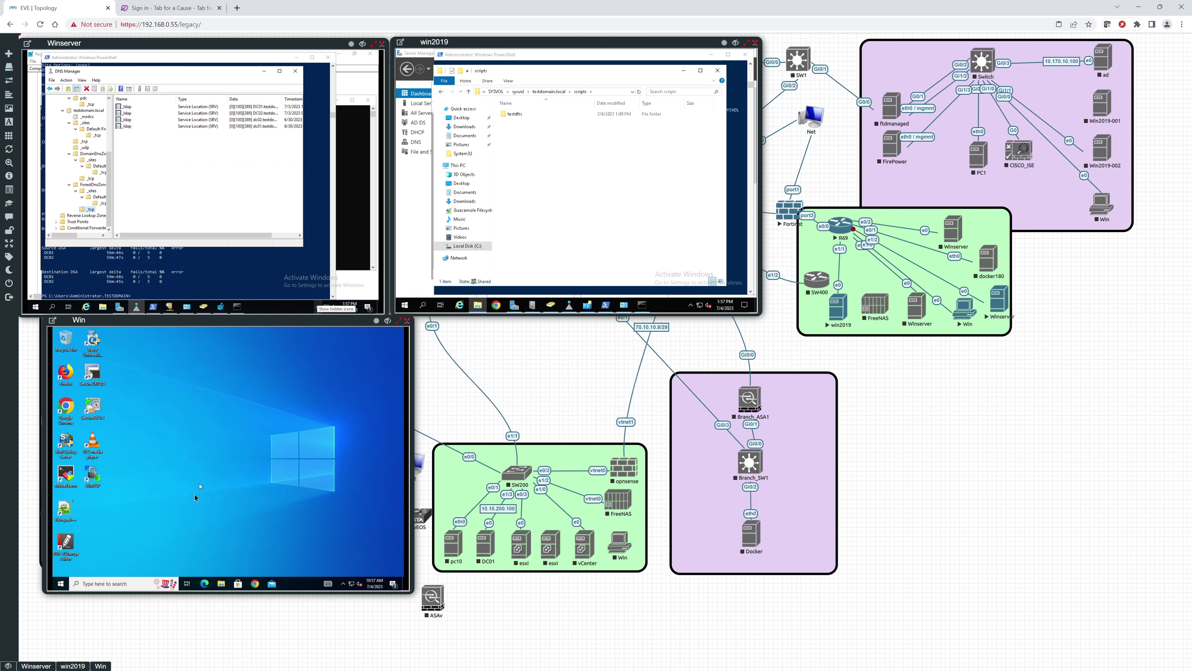
{"action": "left_click", "coordinate": [57, 585]}
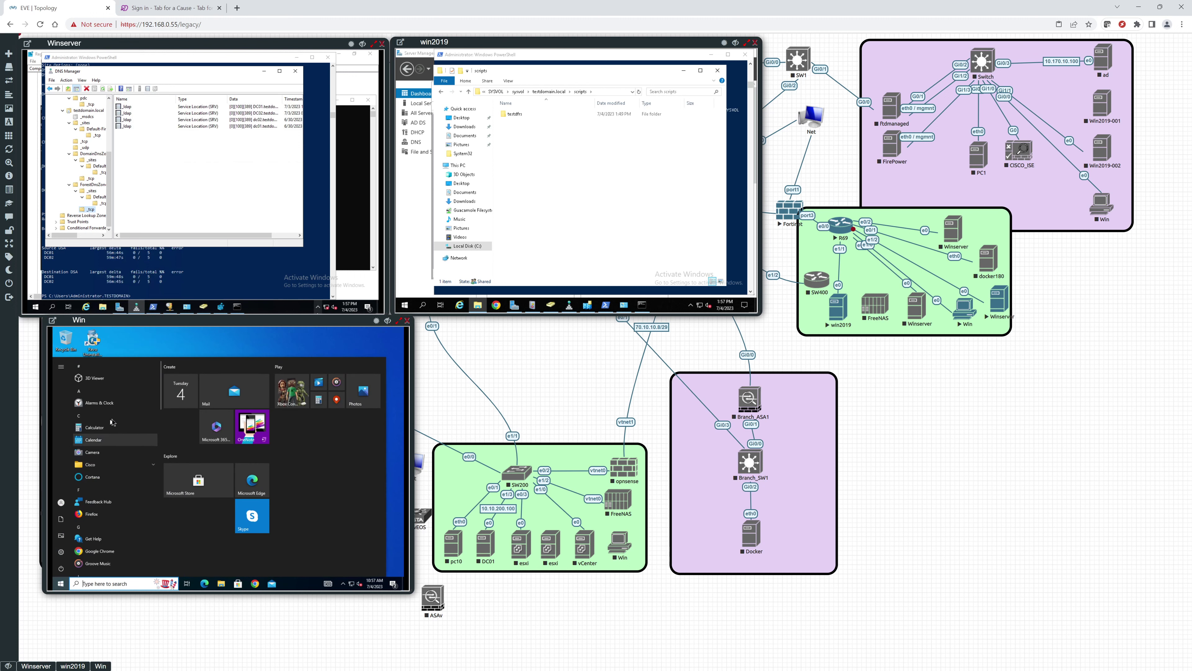
{"action": "left_click", "coordinate": [60, 568]}
{"action": "left_click", "coordinate": [68, 552]}
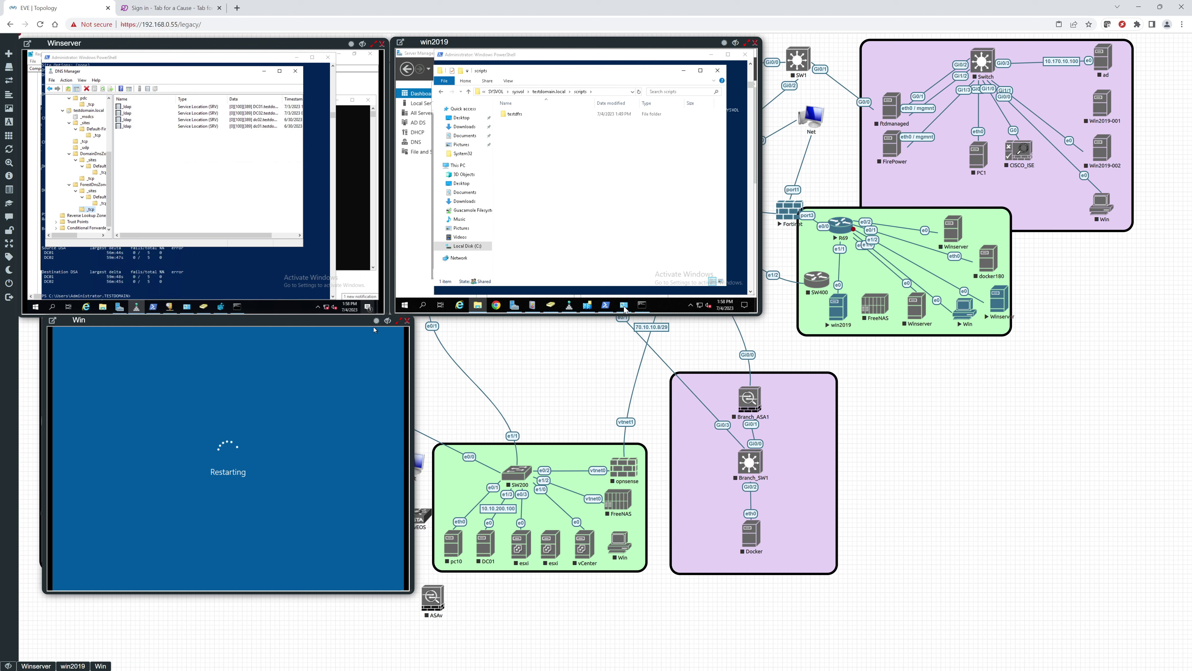
{"action": "left_click", "coordinate": [605, 306]}
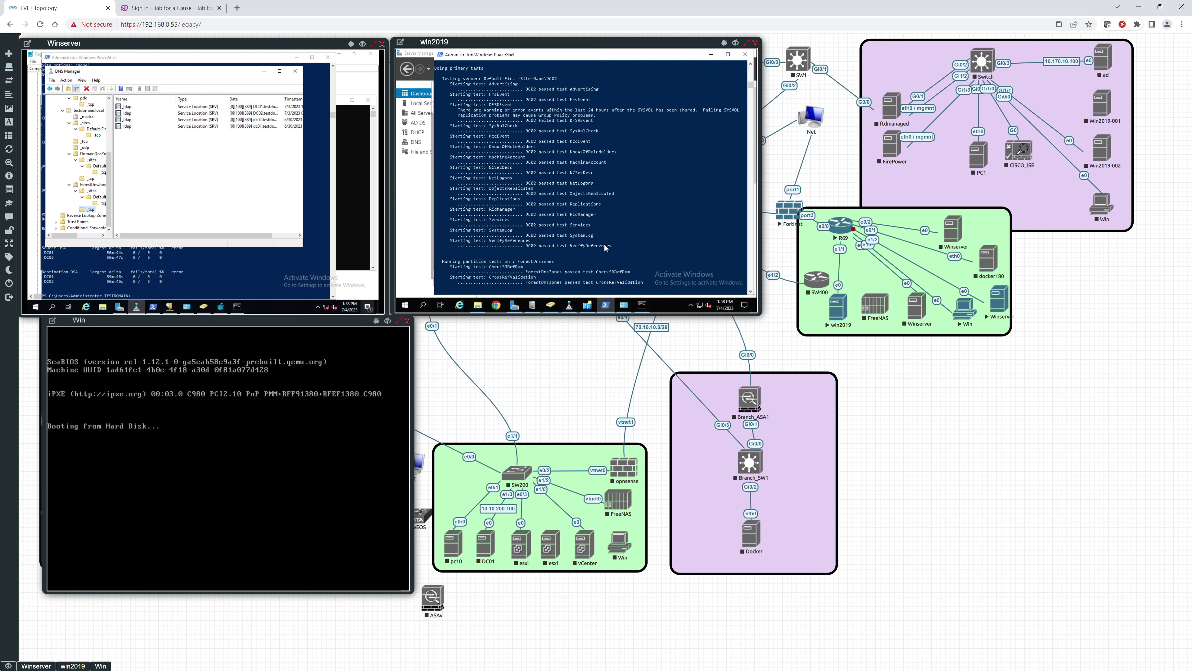
Step: Run dcdiag in win2019's PowerShell and scroll through its results while the Win client reboots
{"action": "key", "text": "Return"}
{"action": "key", "text": "Return"}
{"action": "type", "text": "dcdiag"}
{"action": "key", "text": "Return"}
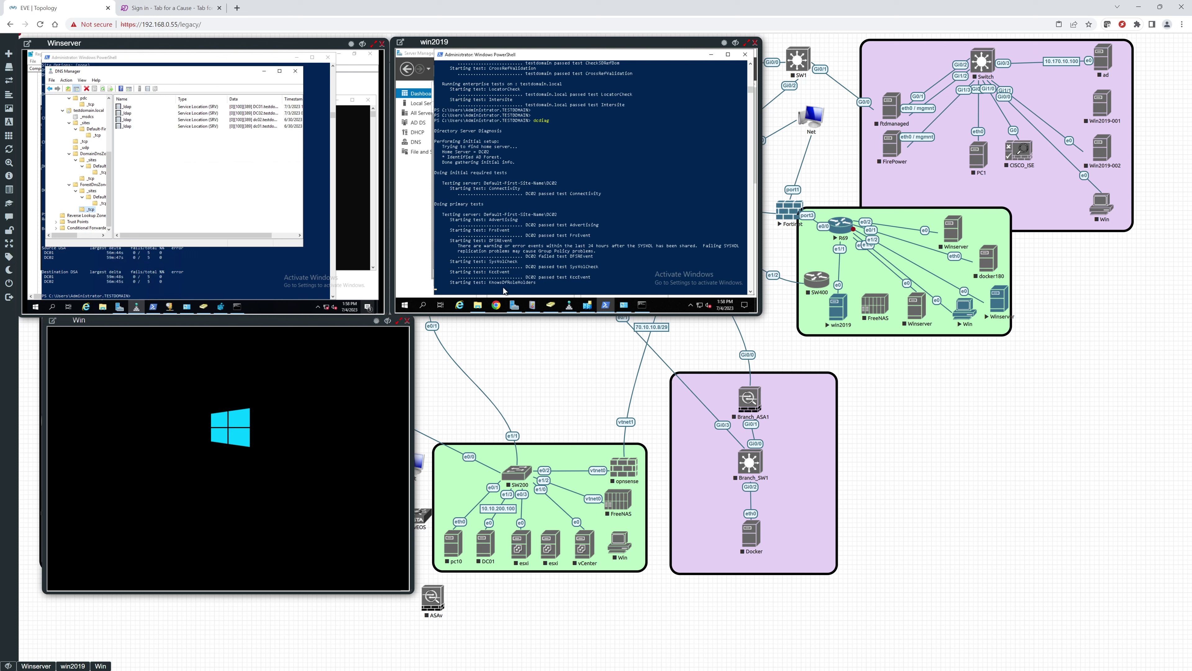
{"action": "scroll", "coordinate": [558, 265], "scroll_direction": "down", "scroll_amount": 3}
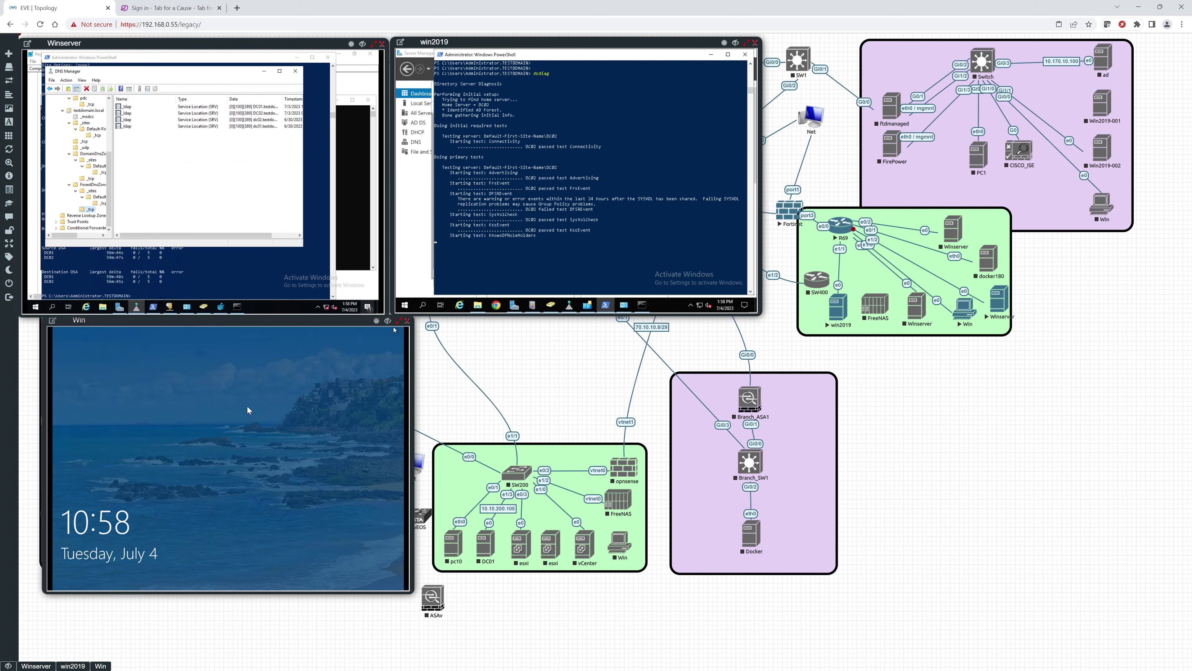
Step: Sign back in to the restarted Win client with the local account's password
{"action": "left_click", "coordinate": [195, 479]}
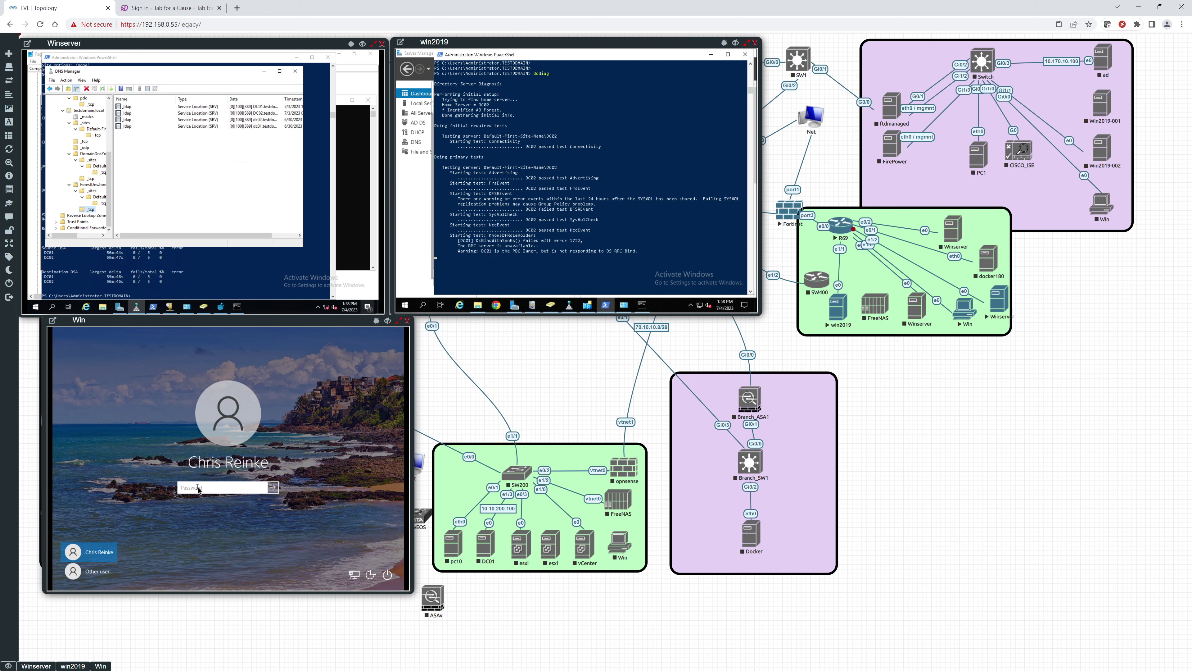
{"action": "type", "text": "••"}
{"action": "type", "text": "•••••••"}
{"action": "key", "text": "Return"}
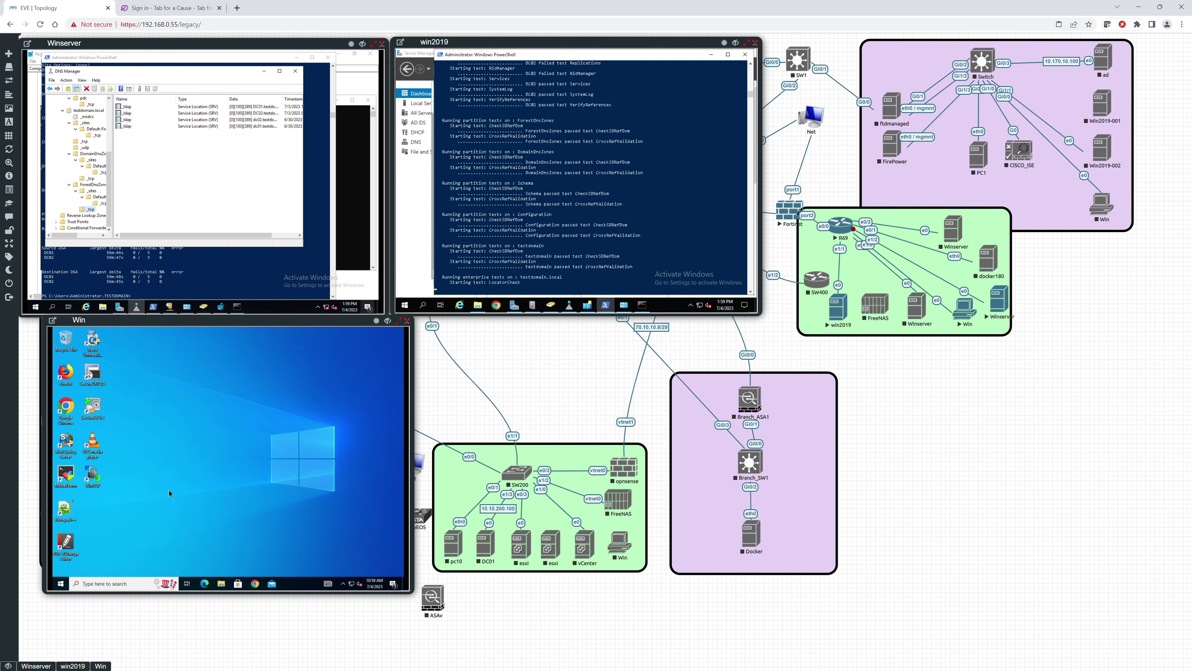
Step: Sign the local account out of the Win client from the Start menu
{"action": "left_click", "coordinate": [55, 584]}
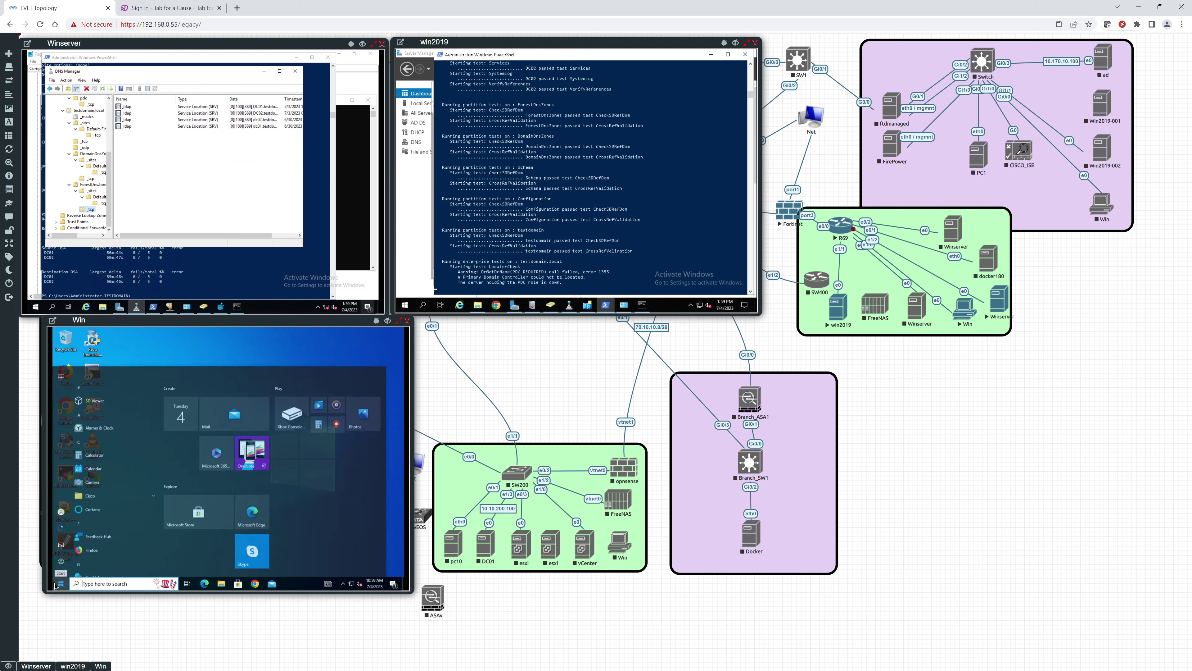
{"action": "left_click", "coordinate": [66, 504]}
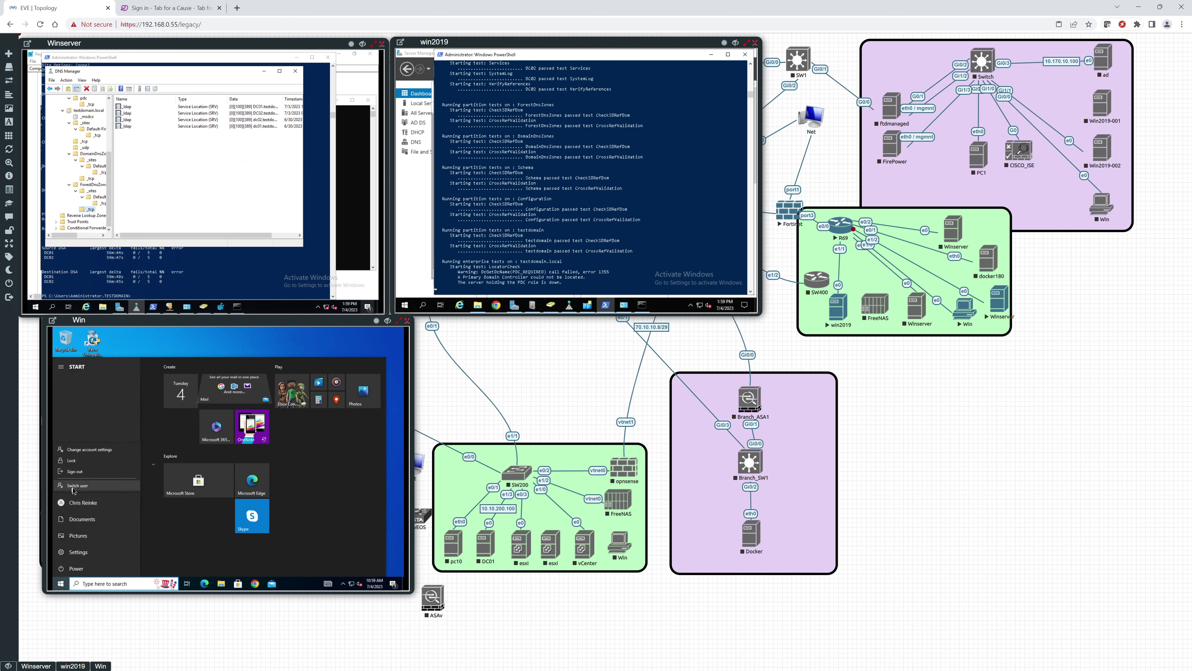
{"action": "left_click", "coordinate": [74, 471]}
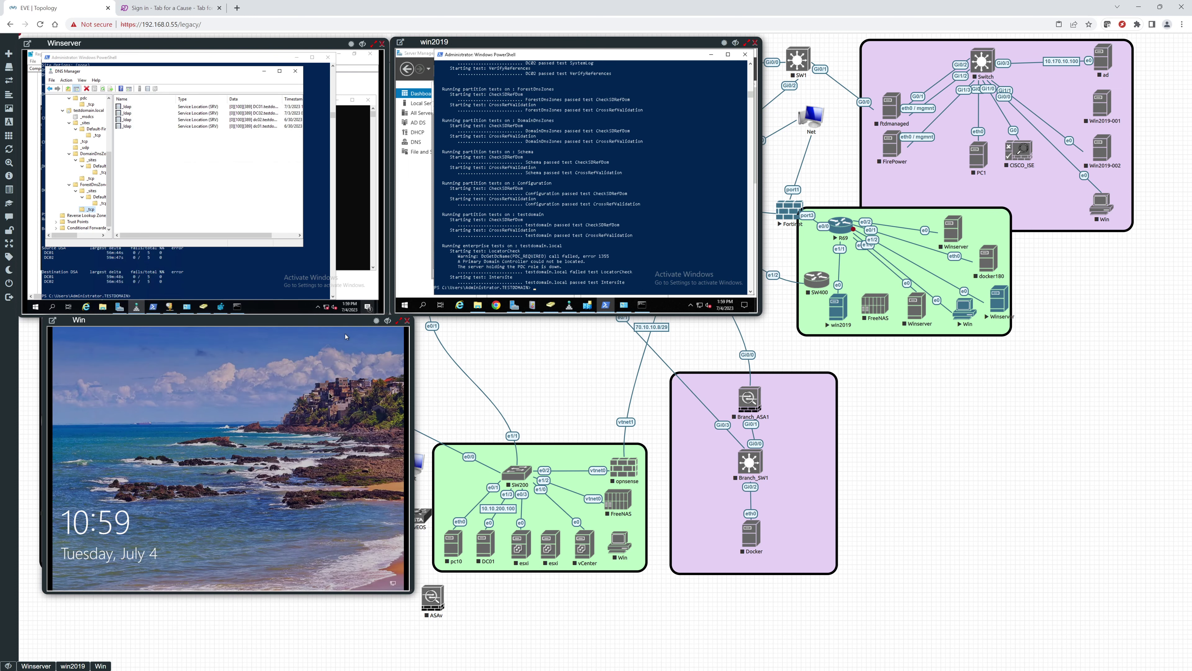
Step: Sign in to the Win client as domain user tuser1 through Other user
{"action": "left_click", "coordinate": [219, 464]}
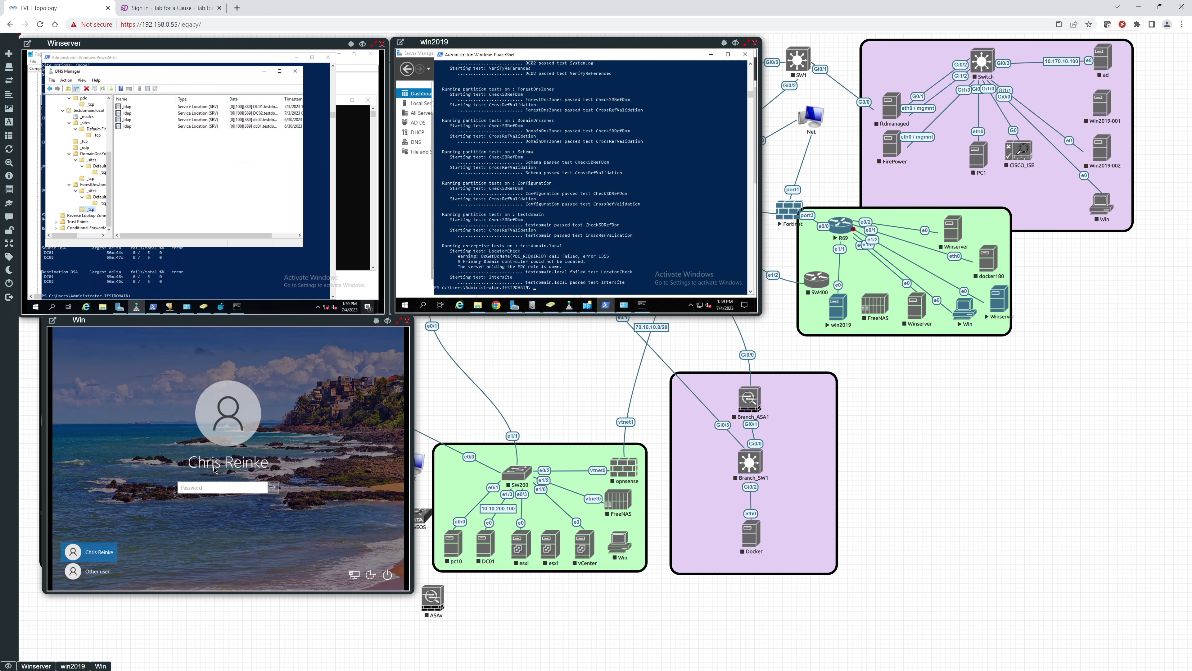
{"action": "type", "text": "••"}
{"action": "key", "text": "BackSpace"}
{"action": "key", "text": "BackSpace"}
{"action": "key", "text": "BackSpace"}
{"action": "key", "text": "BackSpace"}
{"action": "key", "text": "BackSpace"}
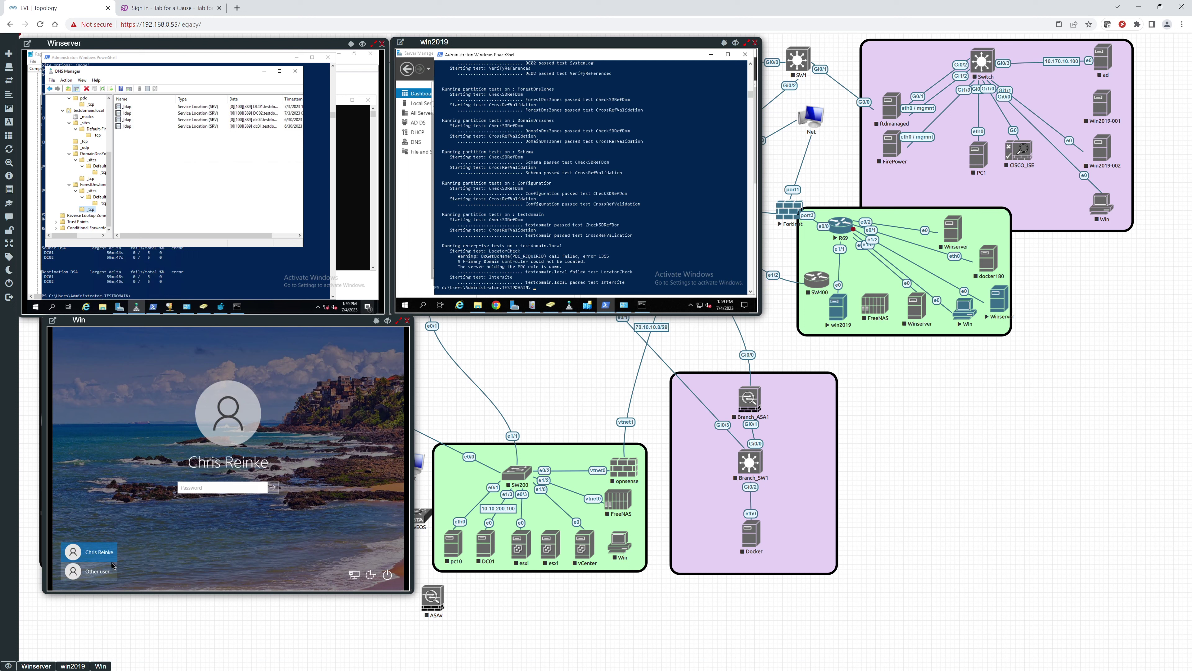
{"action": "left_click", "coordinate": [102, 571]}
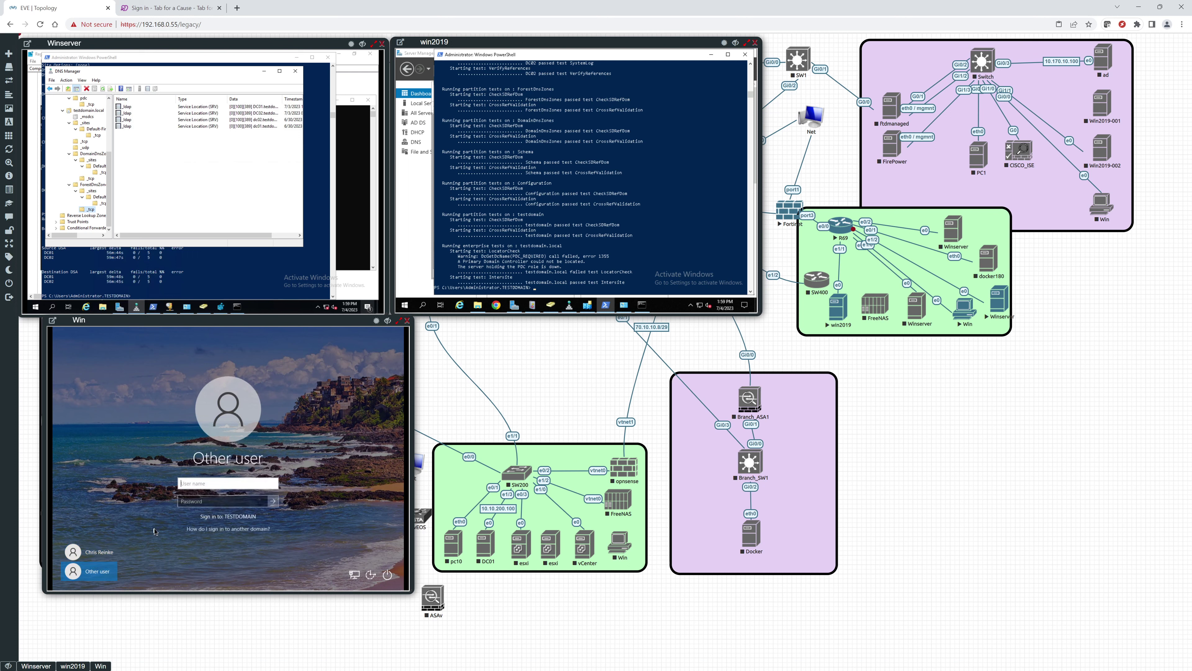
{"action": "type", "text": "tuser1"}
{"action": "key", "text": "Tab"}
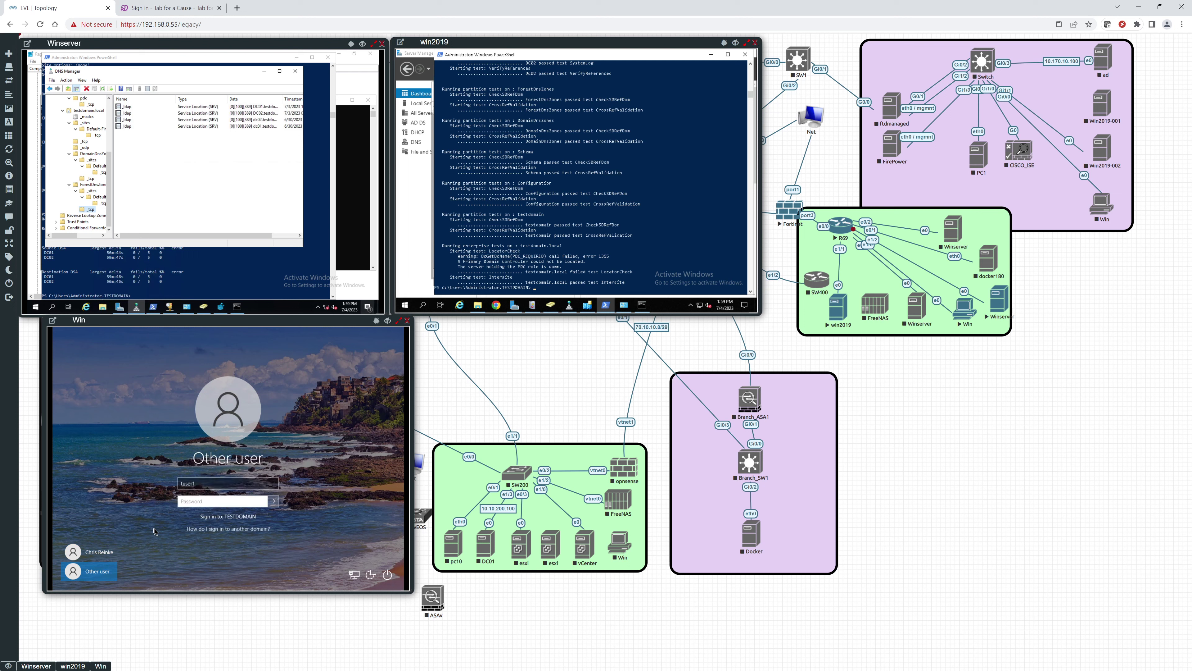
{"action": "type", "text": "••"}
{"action": "key", "text": "Return"}
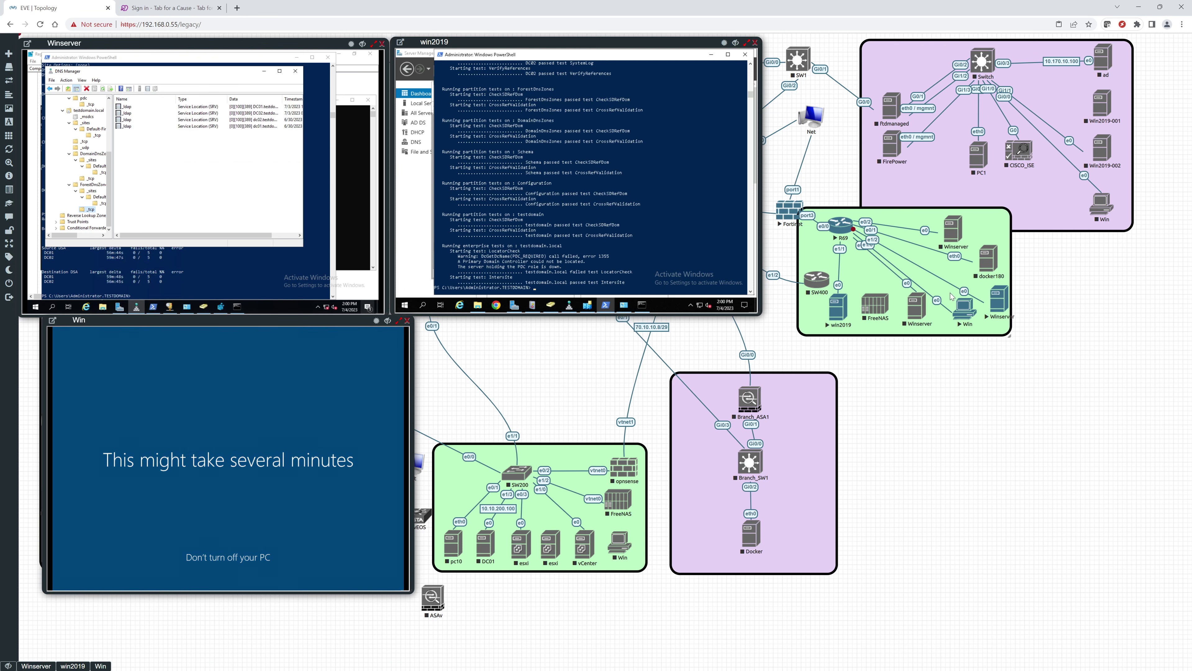
Step: Resume the suspended R69–Winserver link and run dcdiag on win2019
{"action": "right_click", "coordinate": [966, 291]}
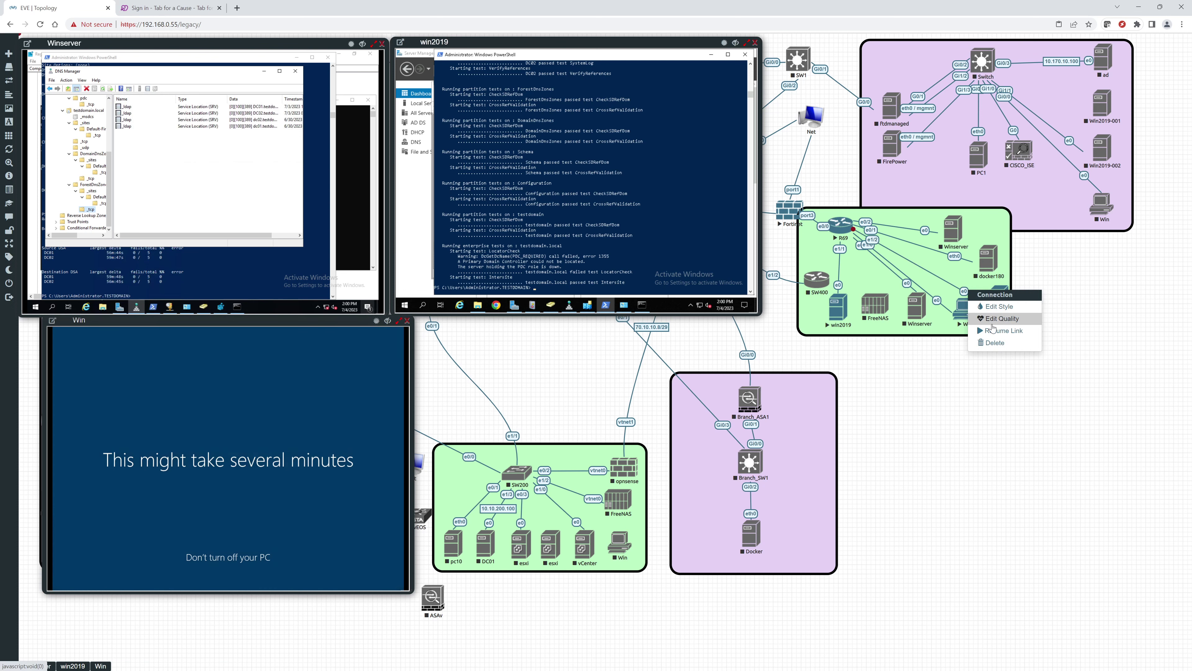
{"action": "left_click", "coordinate": [991, 328]}
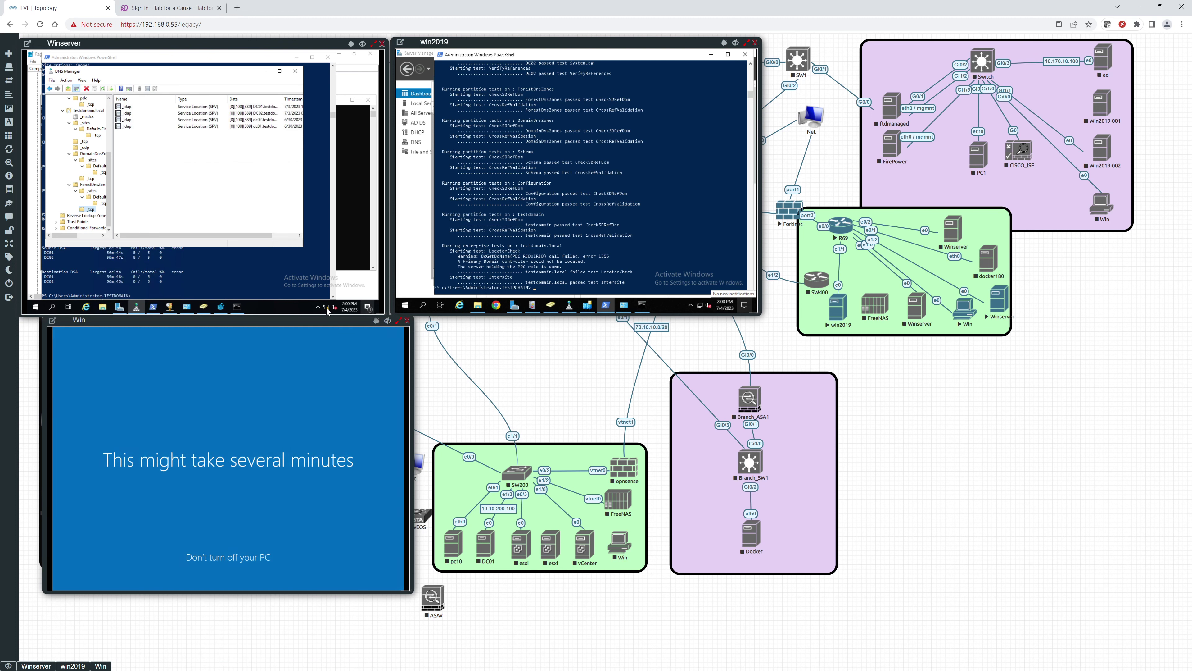
{"action": "mouse_move", "coordinate": [327, 311]}
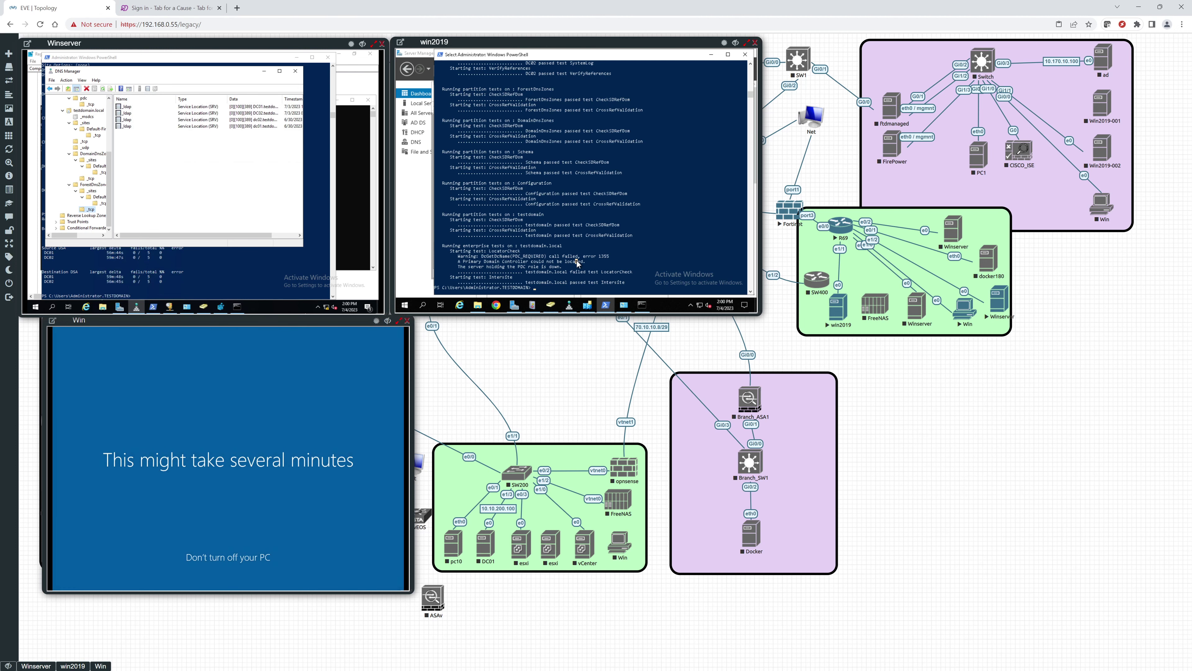
{"action": "type", "text": "dcdiag"}
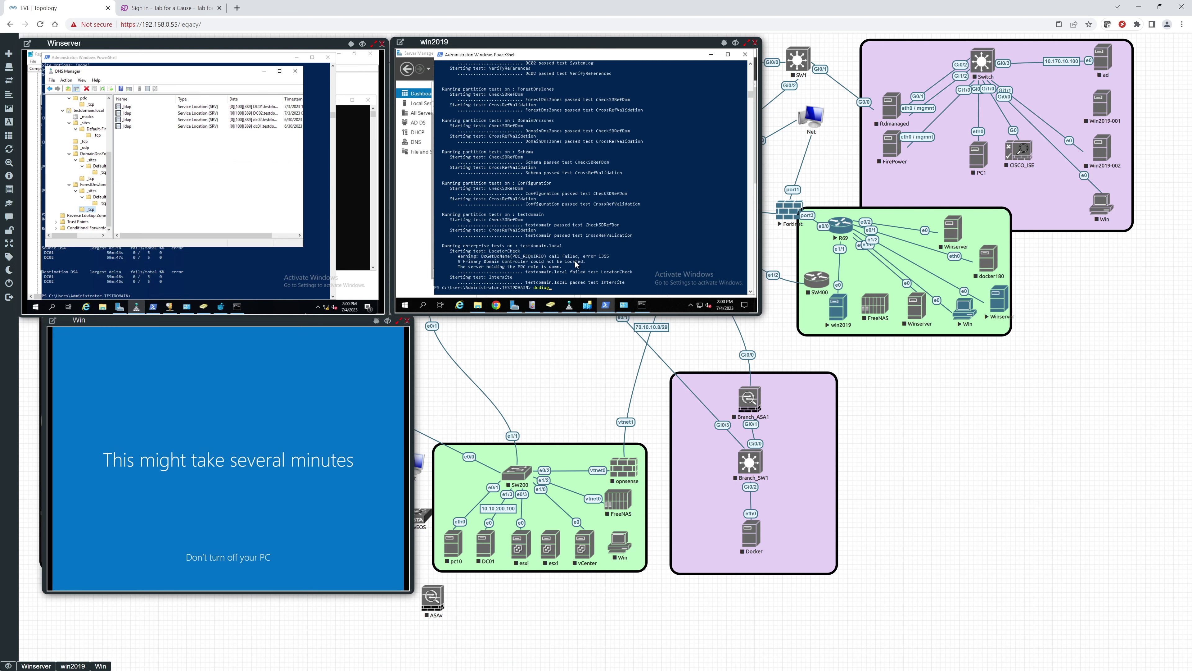
{"action": "key", "text": "Return"}
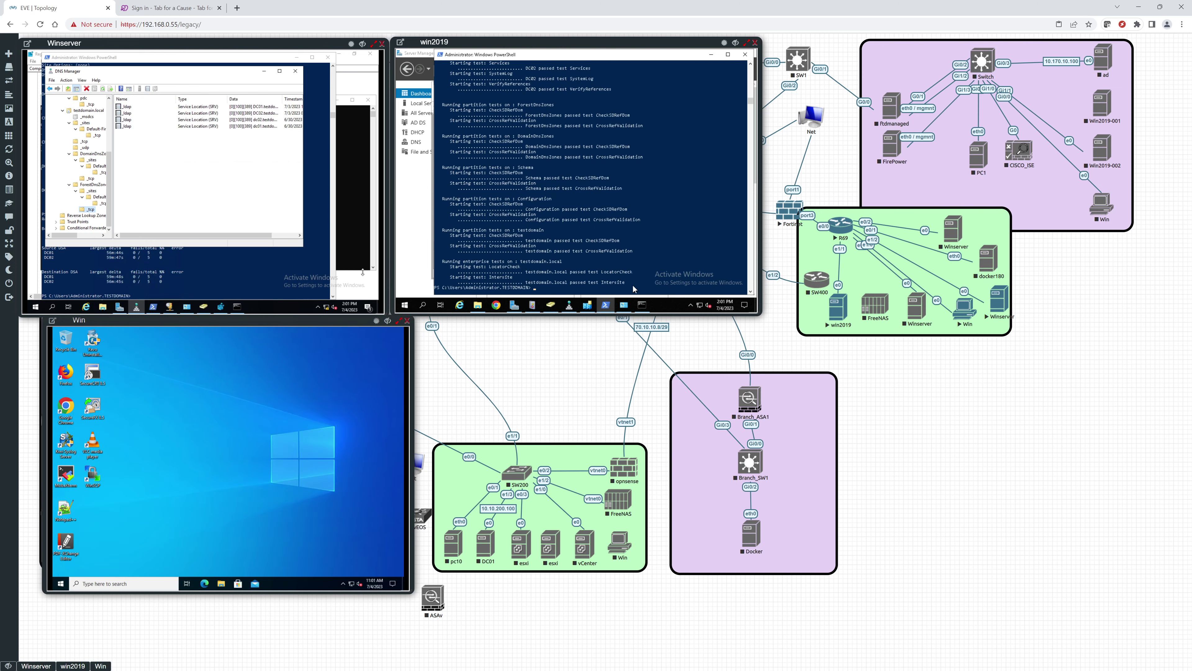
Step: Rerun dcdiag on win2019 and scroll back through its full test results
{"action": "key", "text": "Up"}
{"action": "key", "text": "Return"}
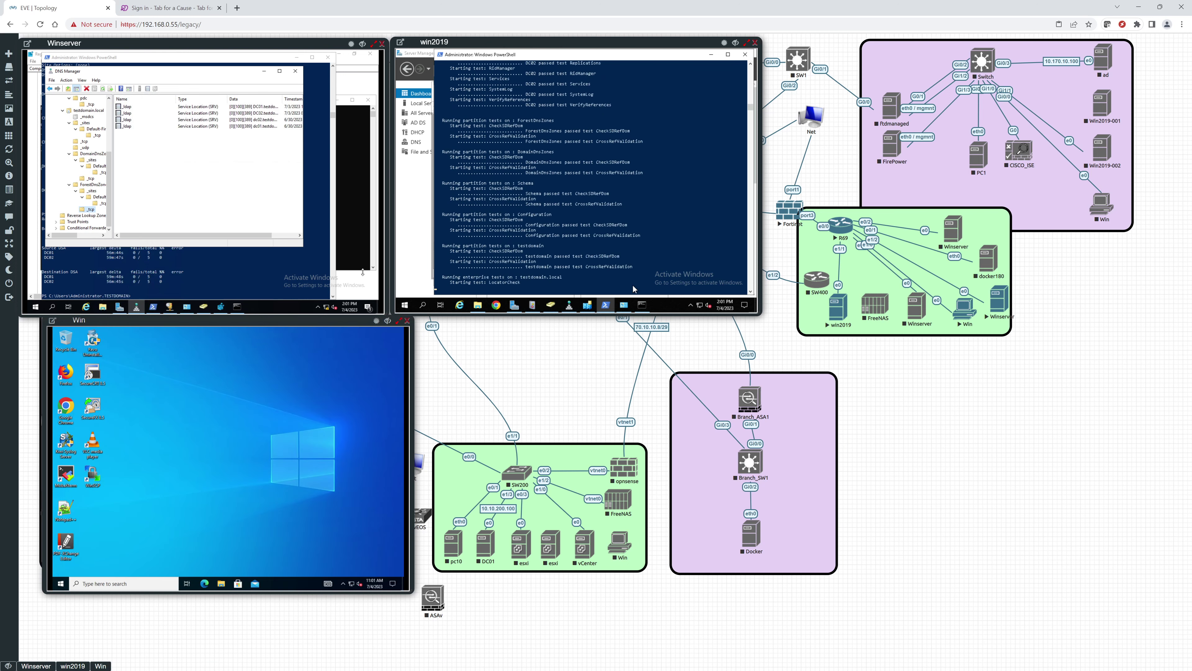
{"action": "scroll", "coordinate": [579, 214], "scroll_direction": "up", "scroll_amount": 6}
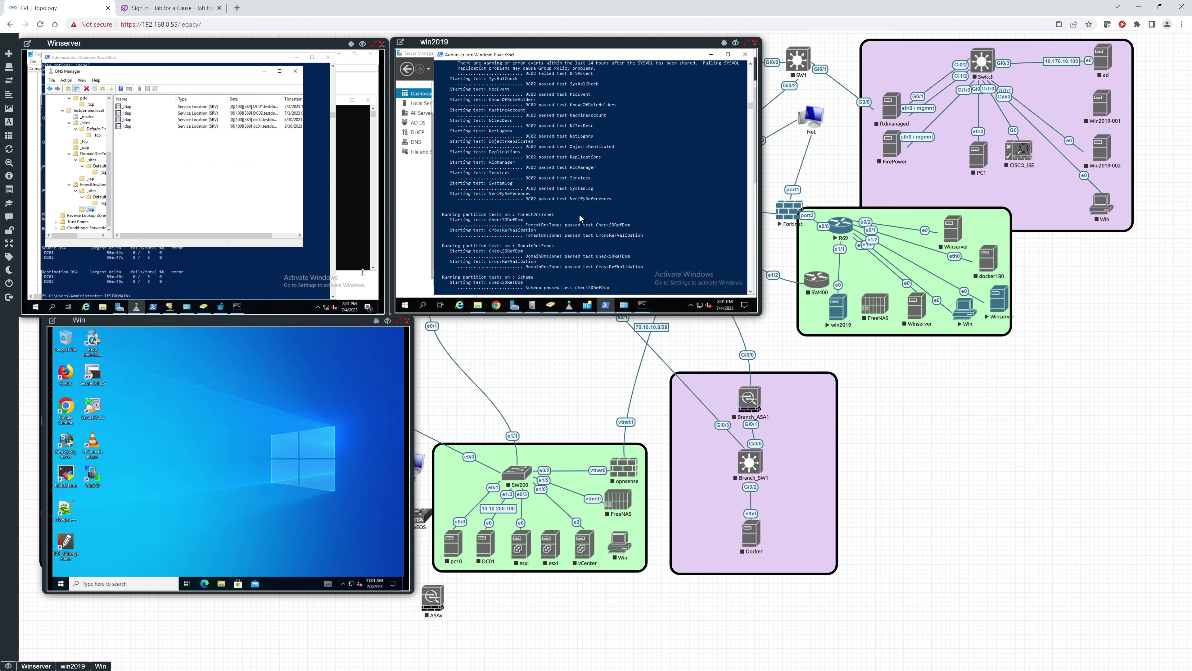
{"action": "scroll", "coordinate": [580, 214], "scroll_direction": "up", "scroll_amount": 7}
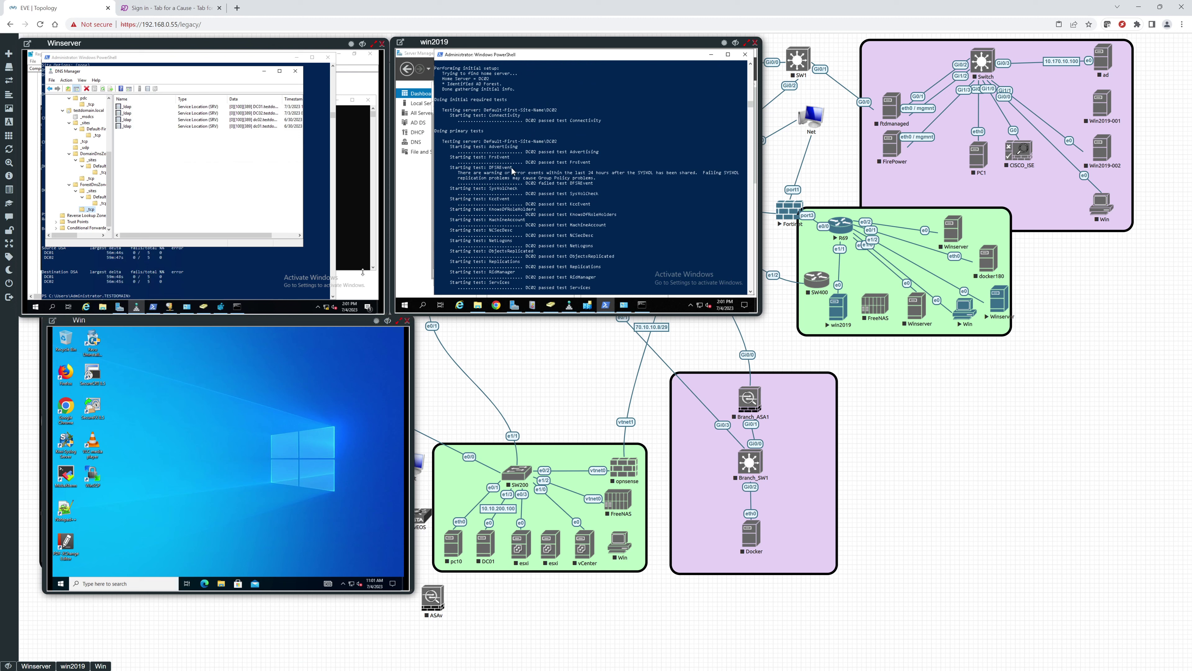
{"action": "scroll", "coordinate": [541, 248], "scroll_direction": "down", "scroll_amount": 20}
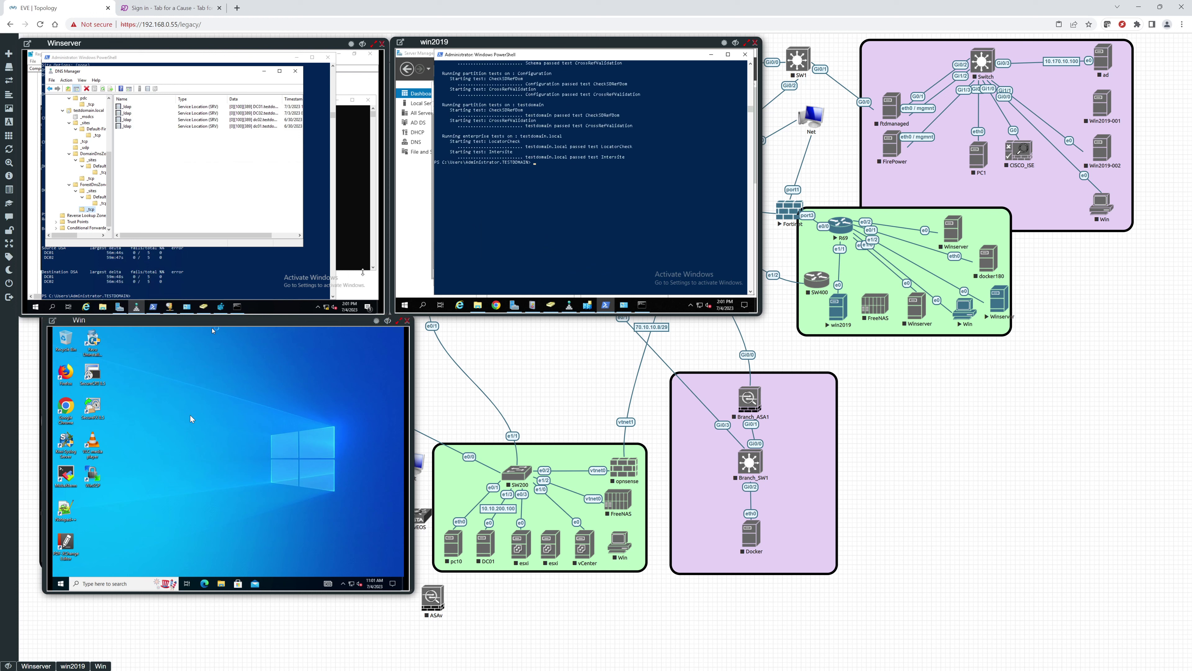
Step: Sign test user1 out of the Win client
{"action": "left_click", "coordinate": [61, 585]}
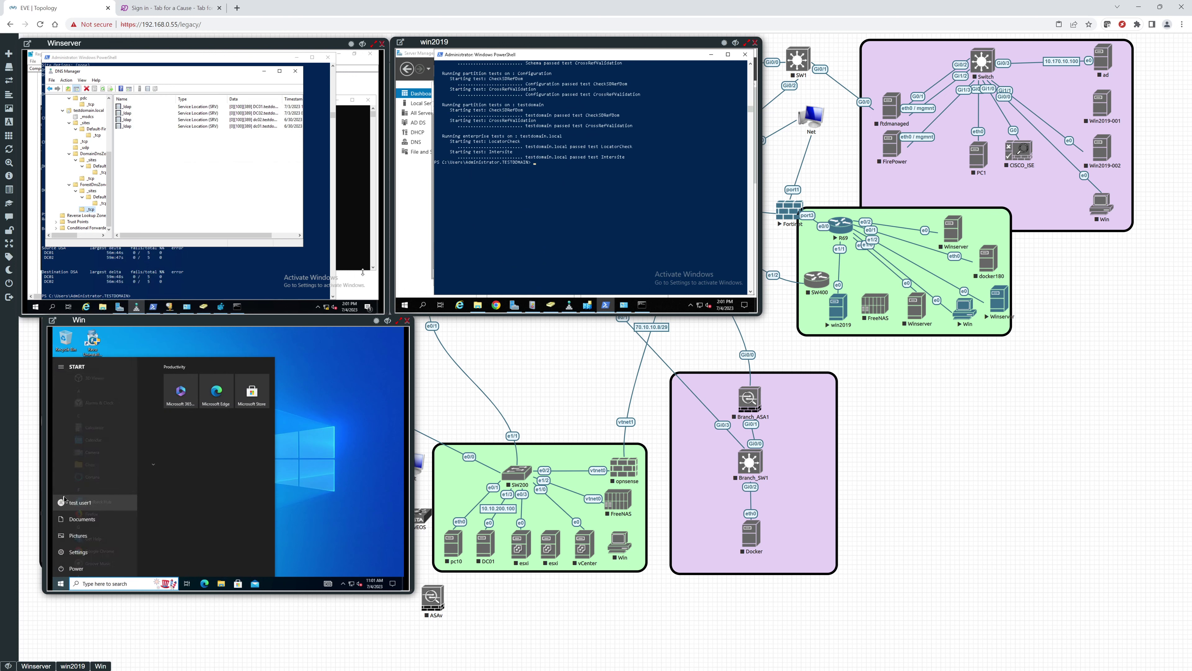
{"action": "left_click", "coordinate": [64, 498]}
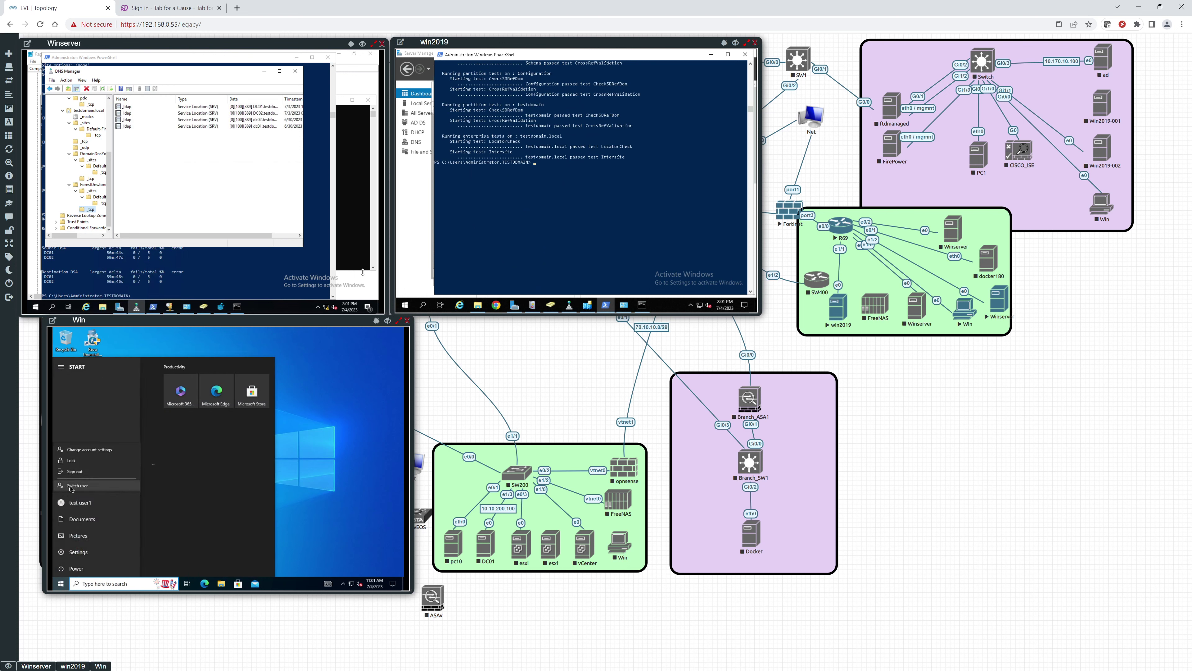
{"action": "left_click", "coordinate": [75, 472]}
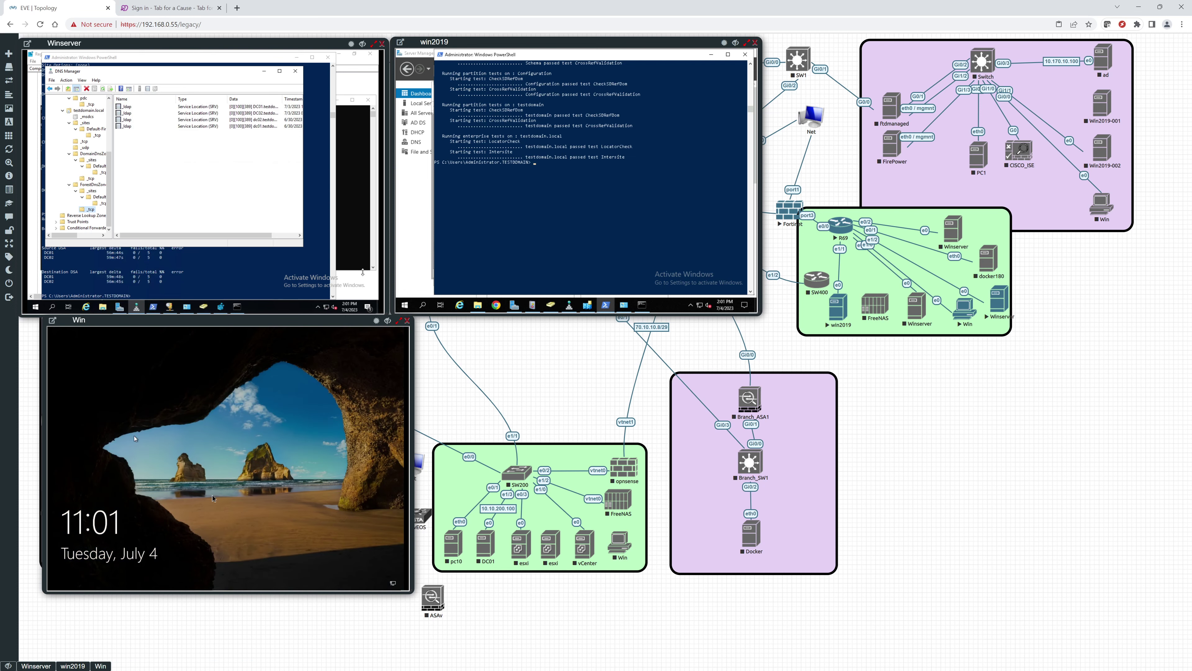
Step: Restart the Win client from its sign-in screen's power options
{"action": "left_click", "coordinate": [393, 584]}
{"action": "left_click", "coordinate": [389, 576]}
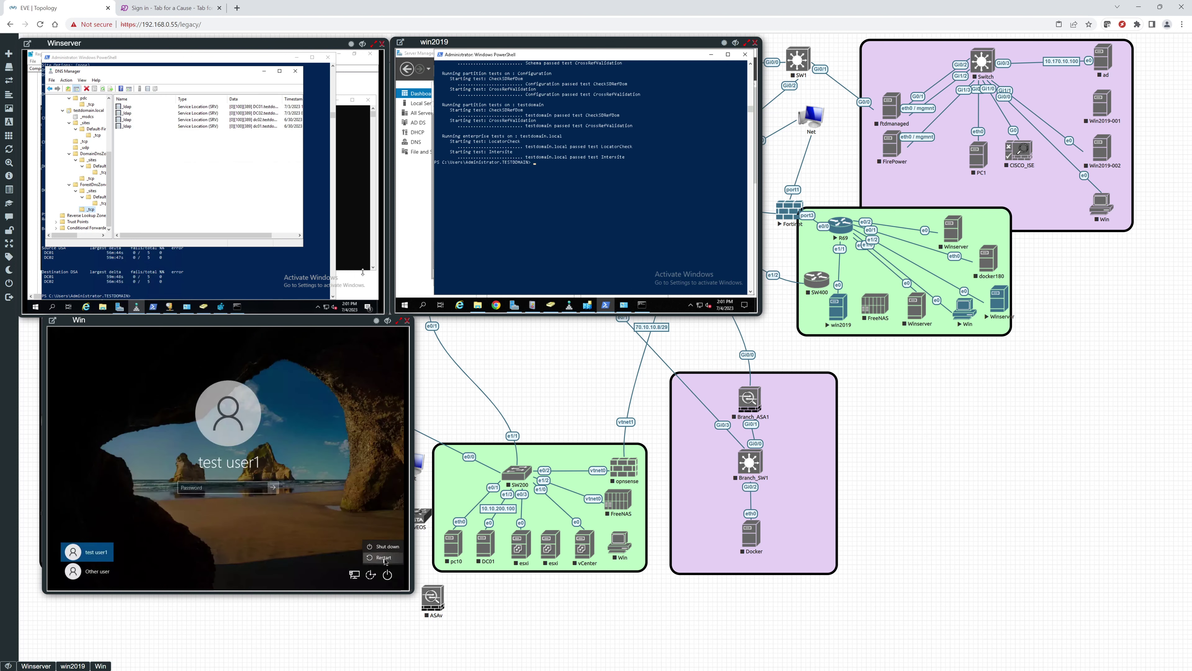
{"action": "left_click", "coordinate": [384, 557]}
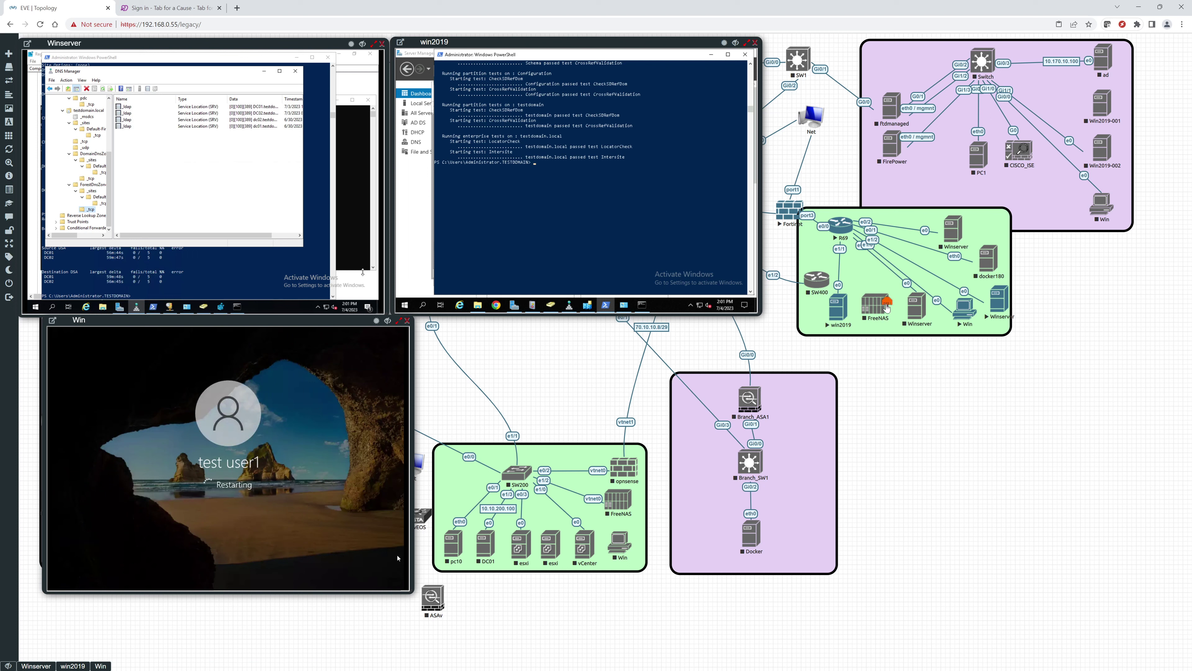
Step: Suspend the R69–win2019 link and run dcdiag on the win2019 server
{"action": "right_click", "coordinate": [840, 271]}
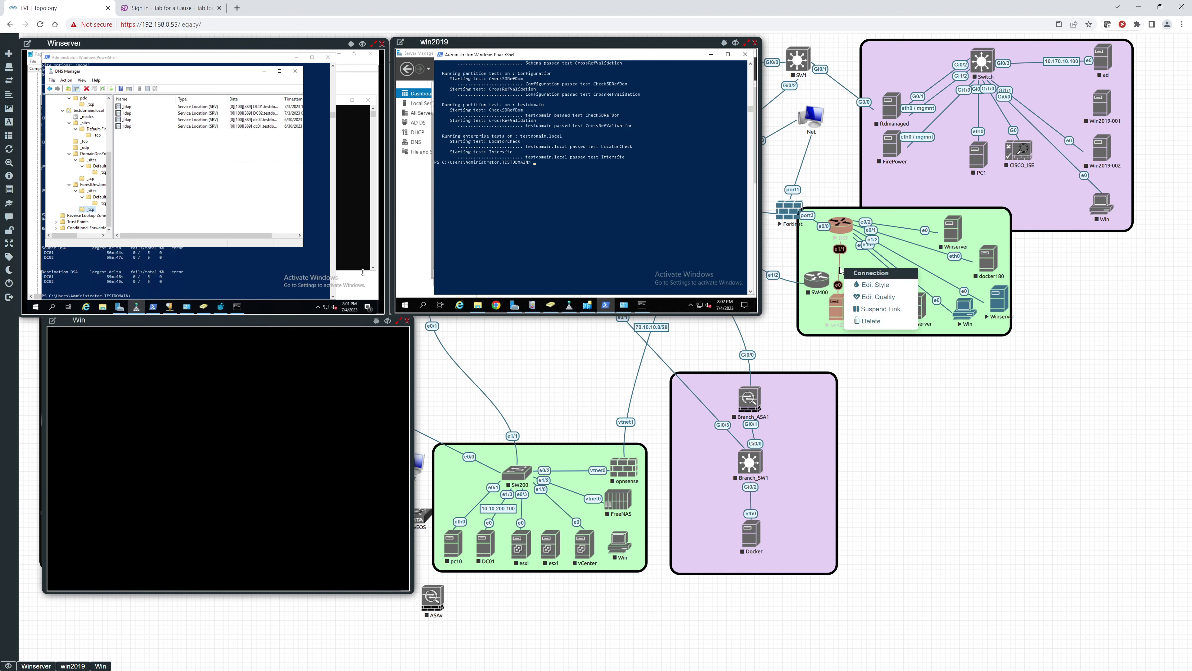
{"action": "left_click", "coordinate": [866, 301]}
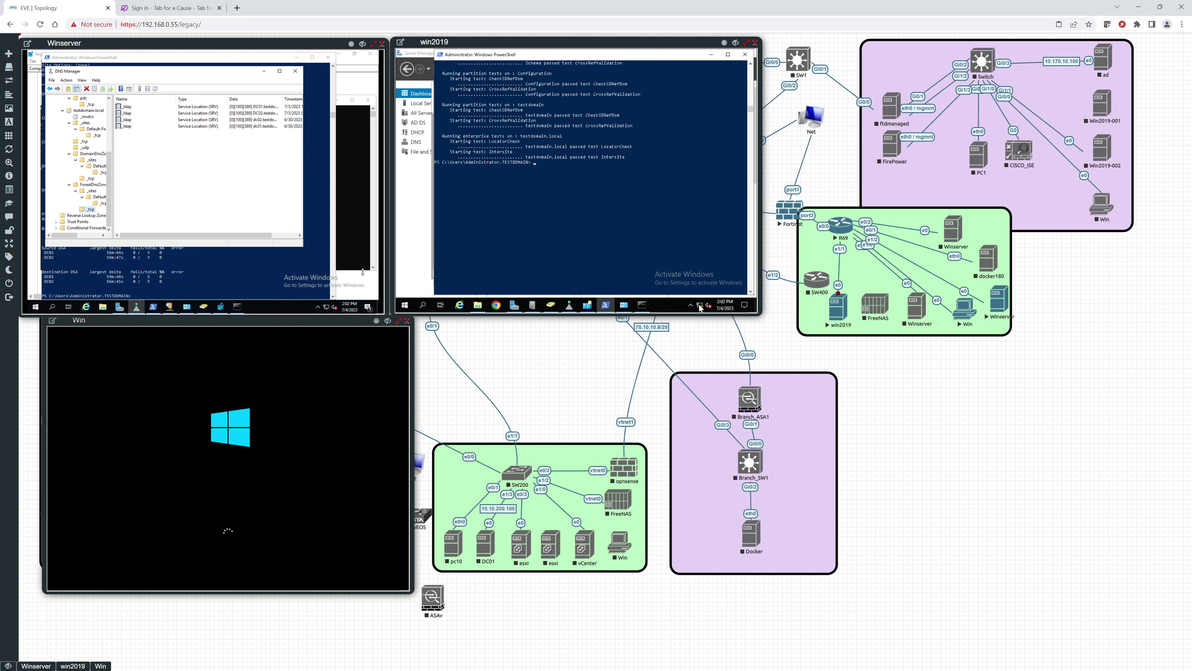
{"action": "type", "text": "dcdiag"}
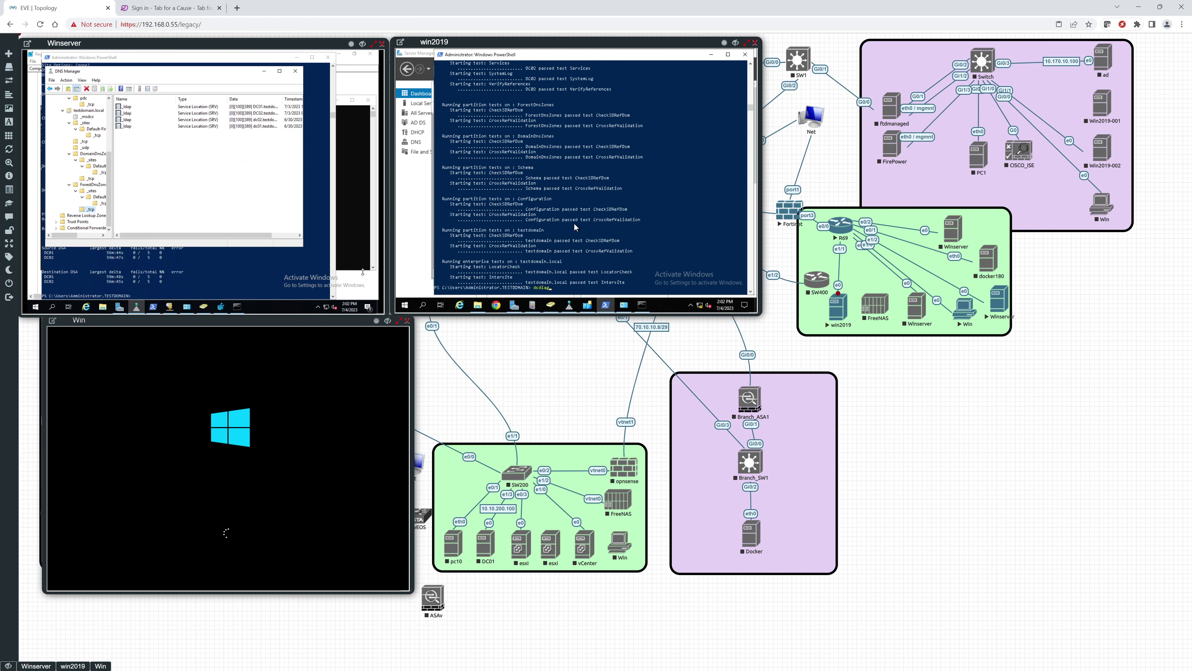
{"action": "key", "text": "Return"}
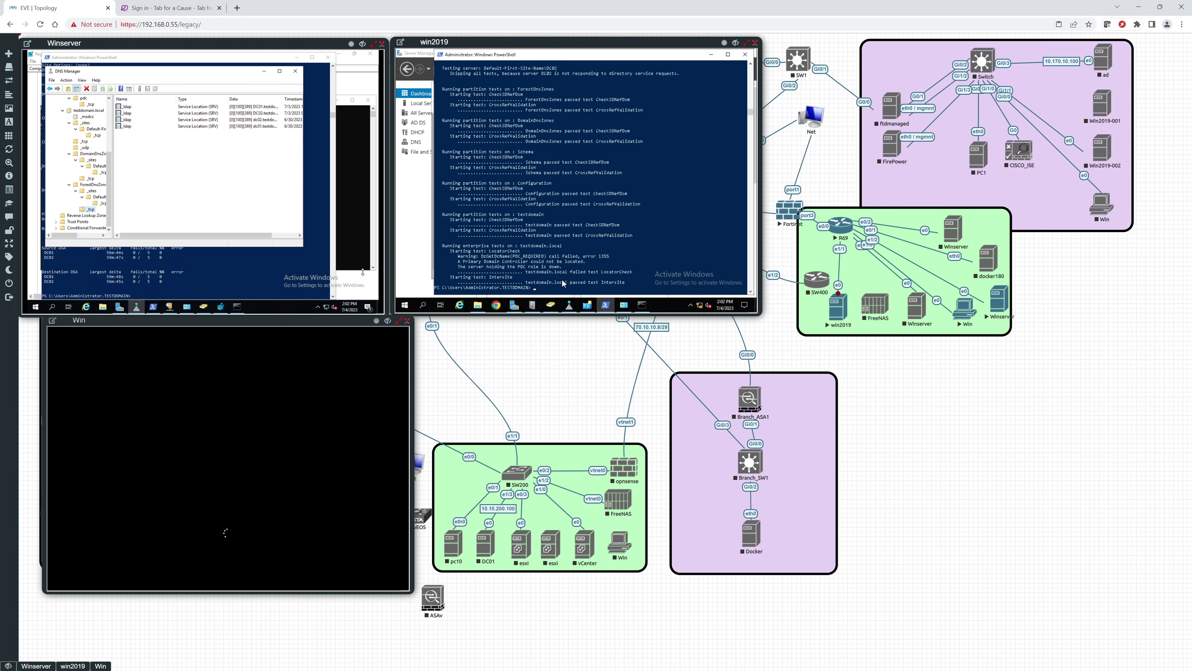
Step: Select and copy the unresolved host name from the dcdiag output, then review earlier results
{"action": "scroll", "coordinate": [546, 242], "scroll_direction": "up", "scroll_amount": 4}
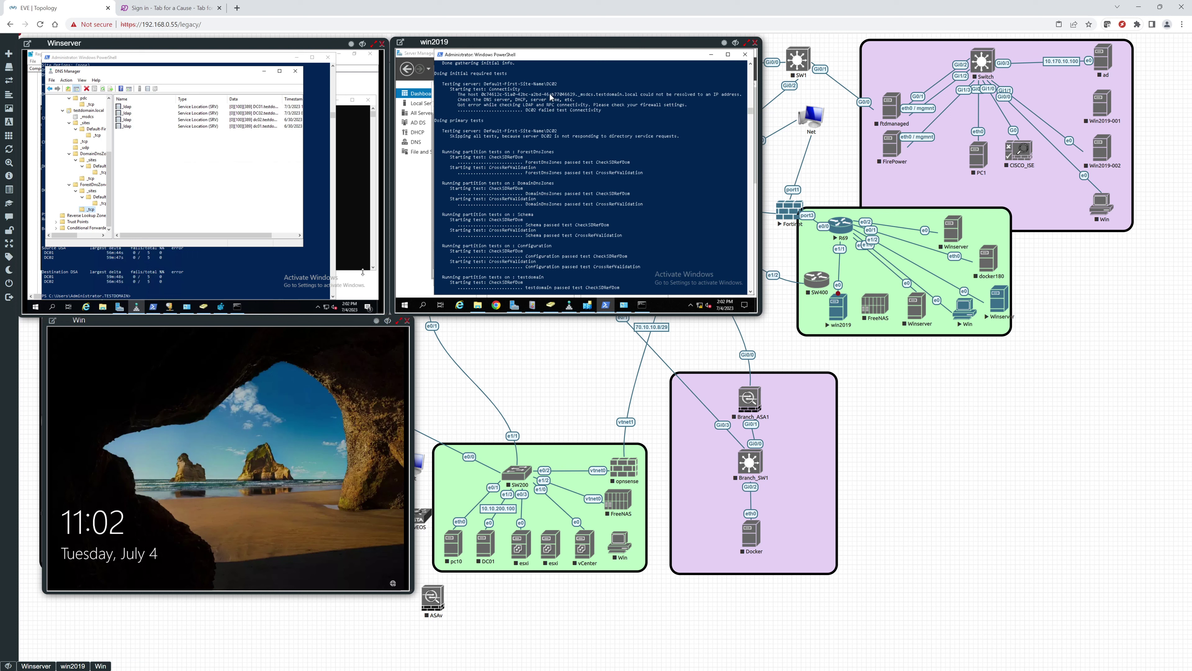
{"action": "left_click_drag", "start_coordinate": [480, 94], "coordinate": [638, 97]}
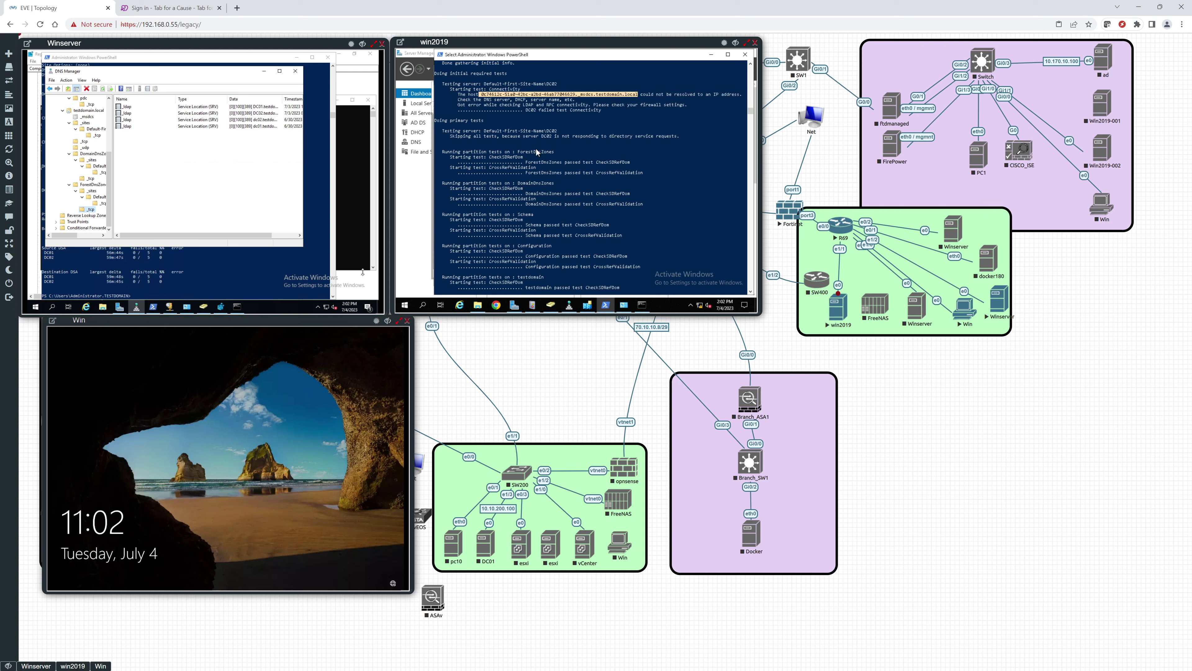
{"action": "right_click", "coordinate": [532, 178]}
{"action": "scroll", "coordinate": [531, 178], "scroll_direction": "up", "scroll_amount": 4}
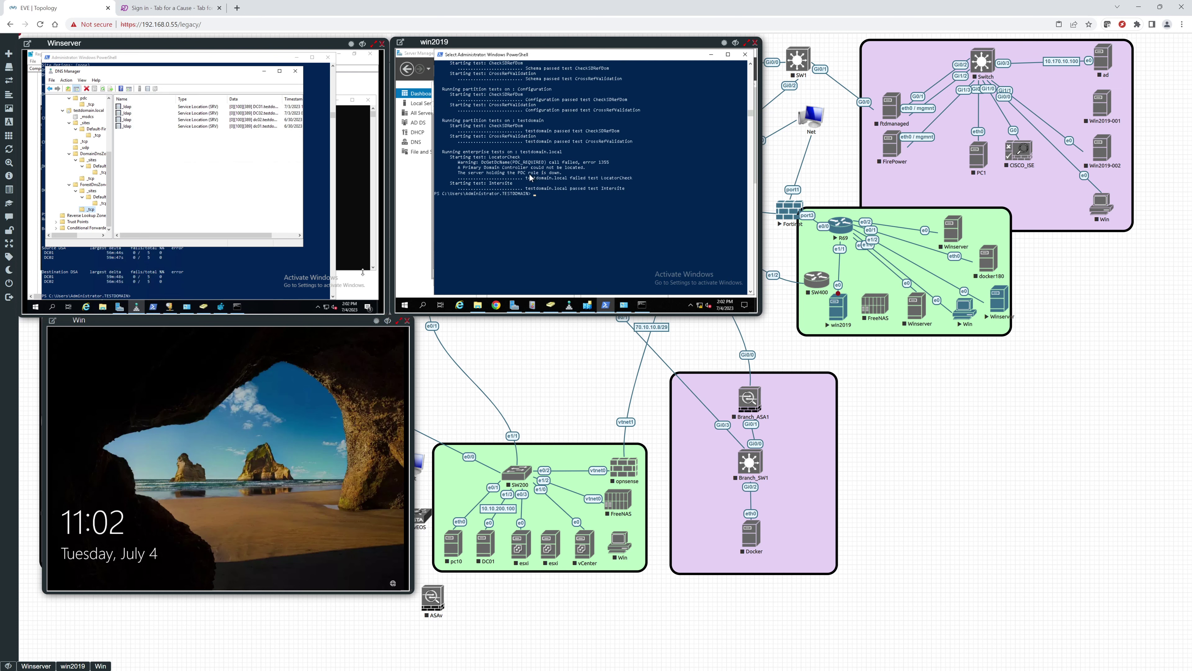
{"action": "scroll", "coordinate": [529, 178], "scroll_direction": "up", "scroll_amount": 6}
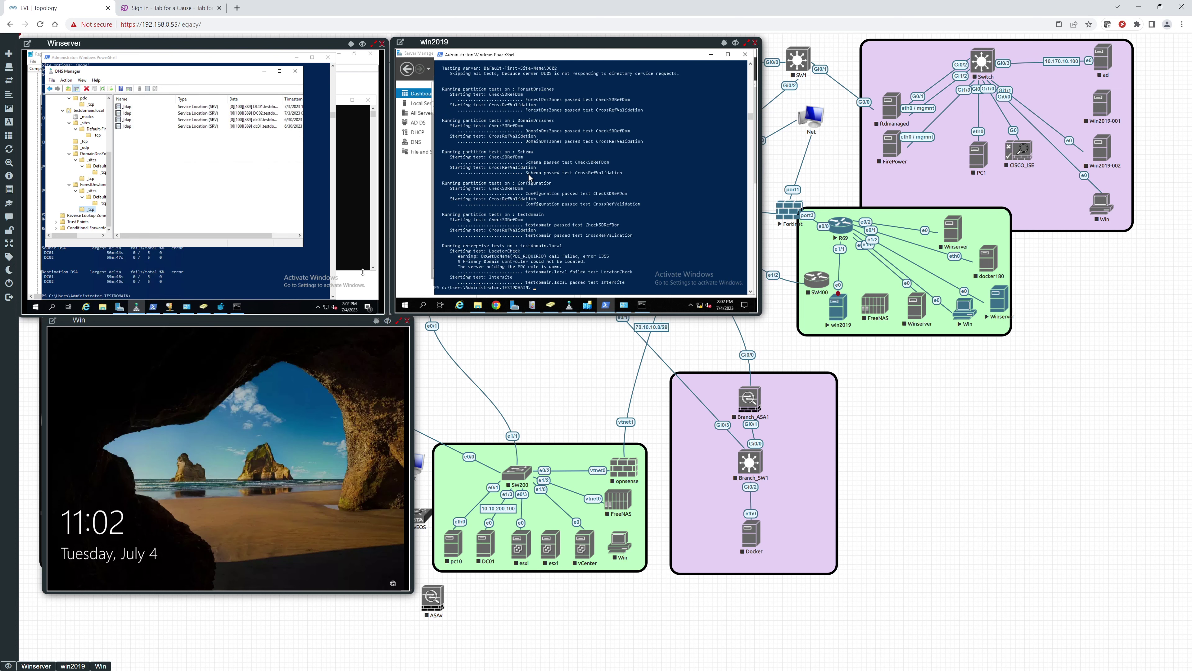
{"action": "scroll", "coordinate": [529, 177], "scroll_direction": "up", "scroll_amount": 4}
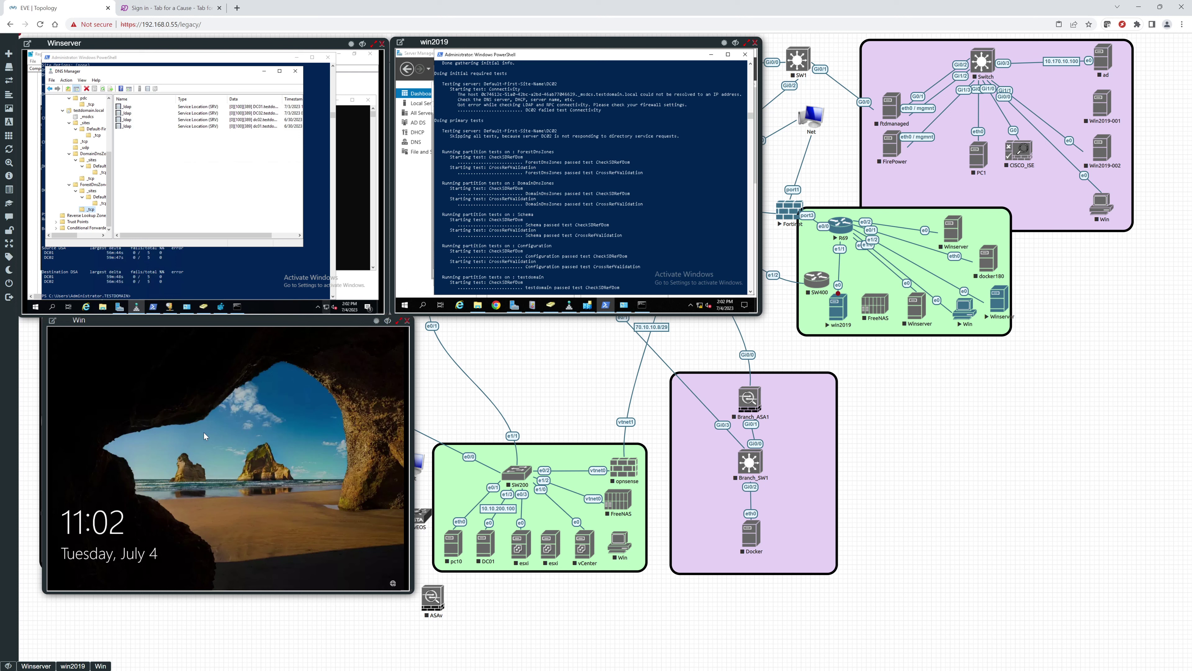
Step: Sign in to the Win client as domain user tuser2 through Other user
{"action": "left_click", "coordinate": [100, 504]}
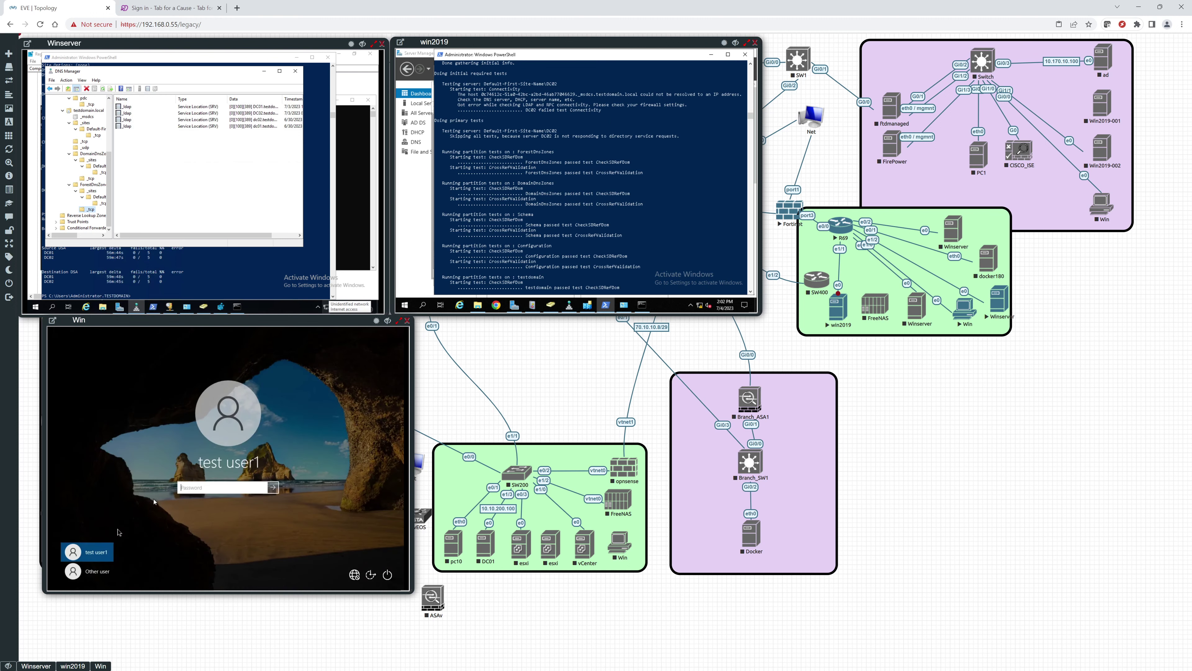
{"action": "left_click", "coordinate": [99, 570]}
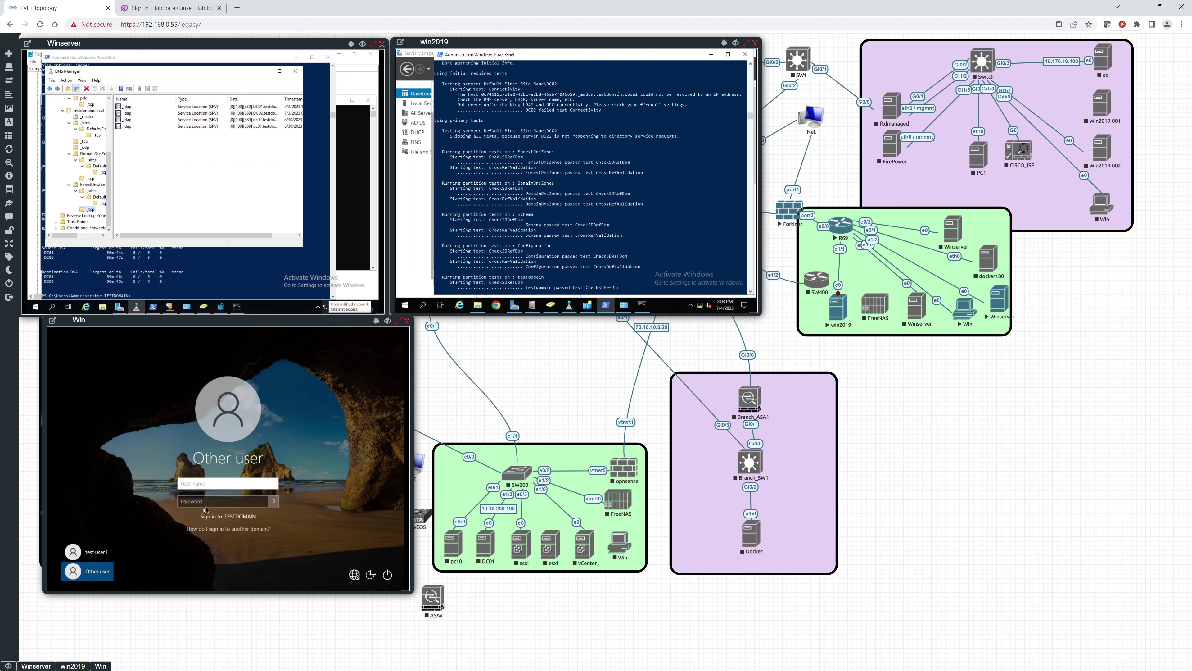
{"action": "type", "text": "tuser2"}
{"action": "key", "text": "Tab"}
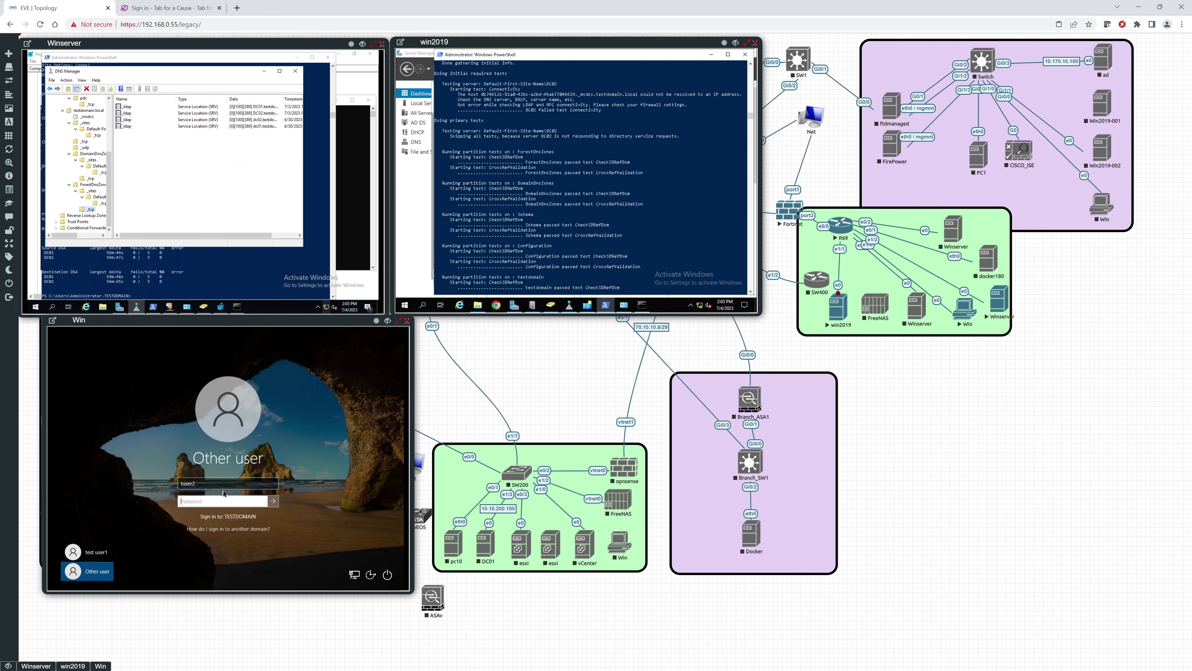
{"action": "type", "text": "••••••"}
{"action": "key", "text": "Return"}
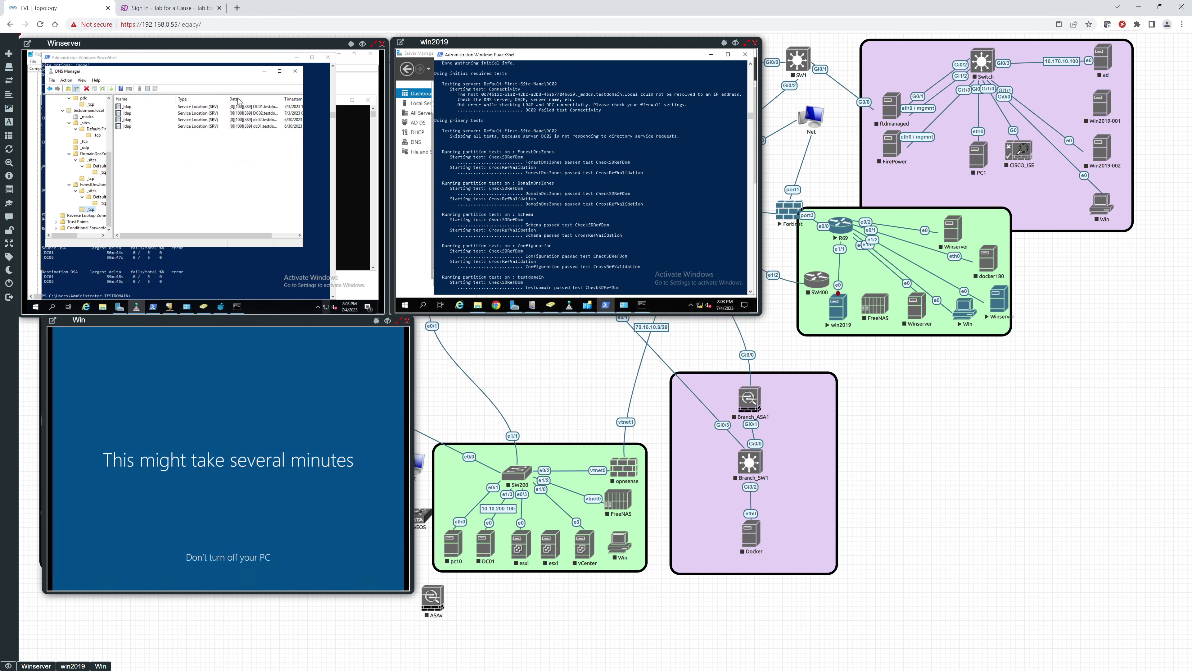
Step: Close DNS Manager on Winserver and resume the suspended R69–win2019 link
{"action": "left_click", "coordinate": [297, 71]}
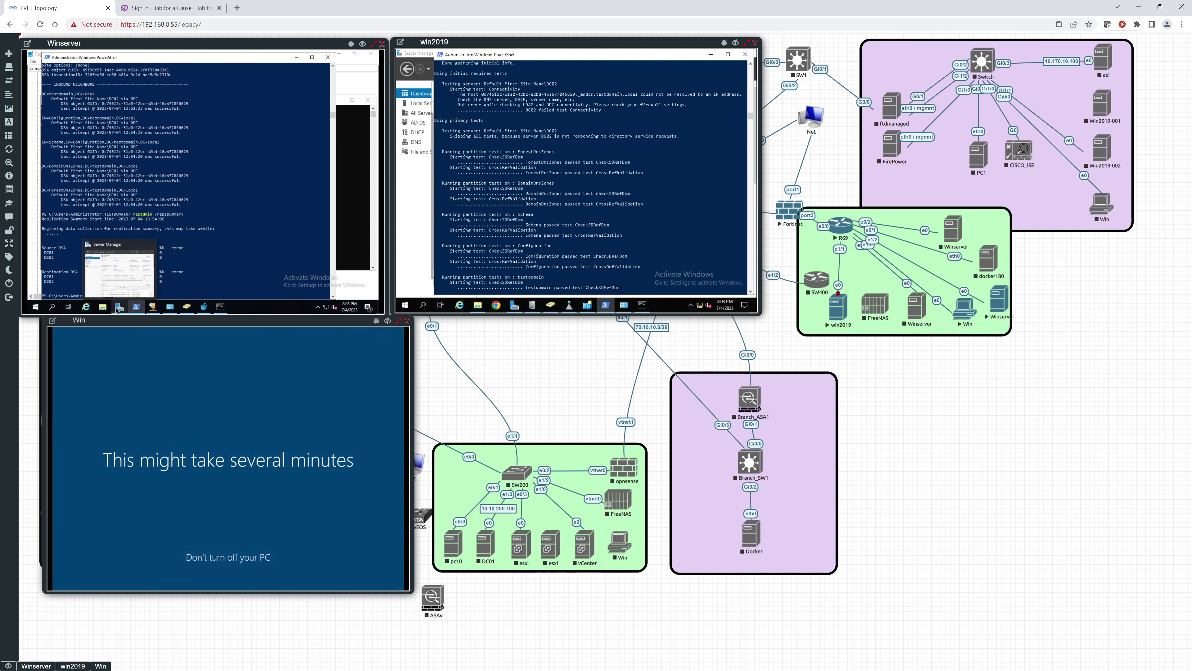
{"action": "mouse_move", "coordinate": [148, 311]}
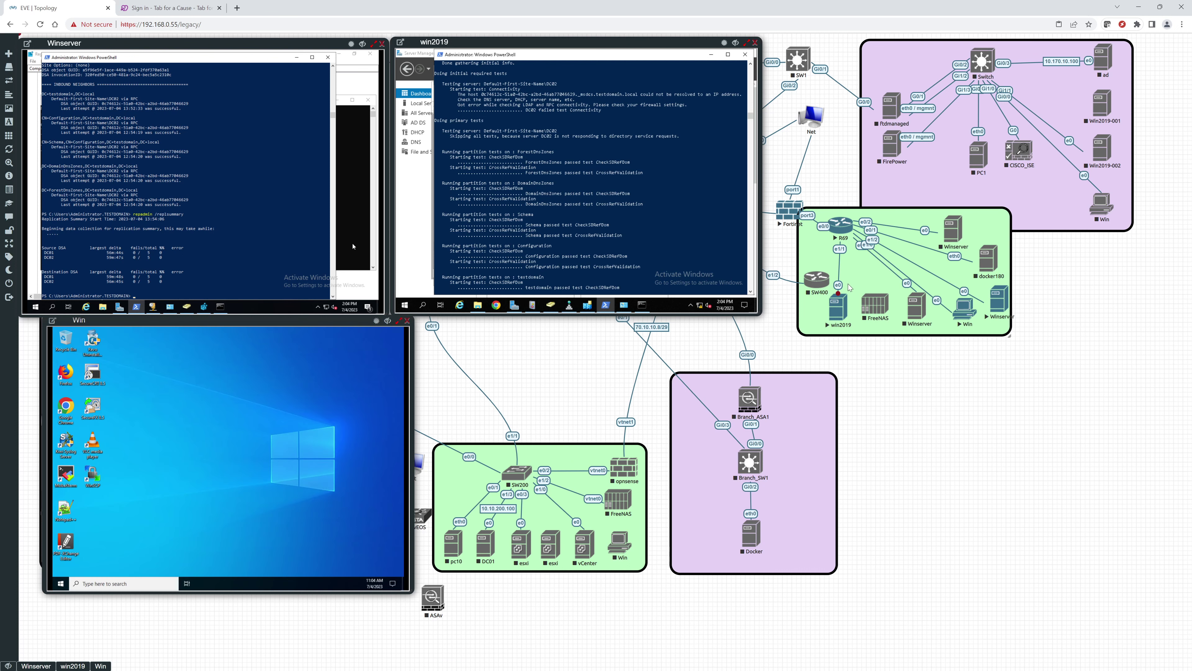
{"action": "right_click", "coordinate": [840, 288]}
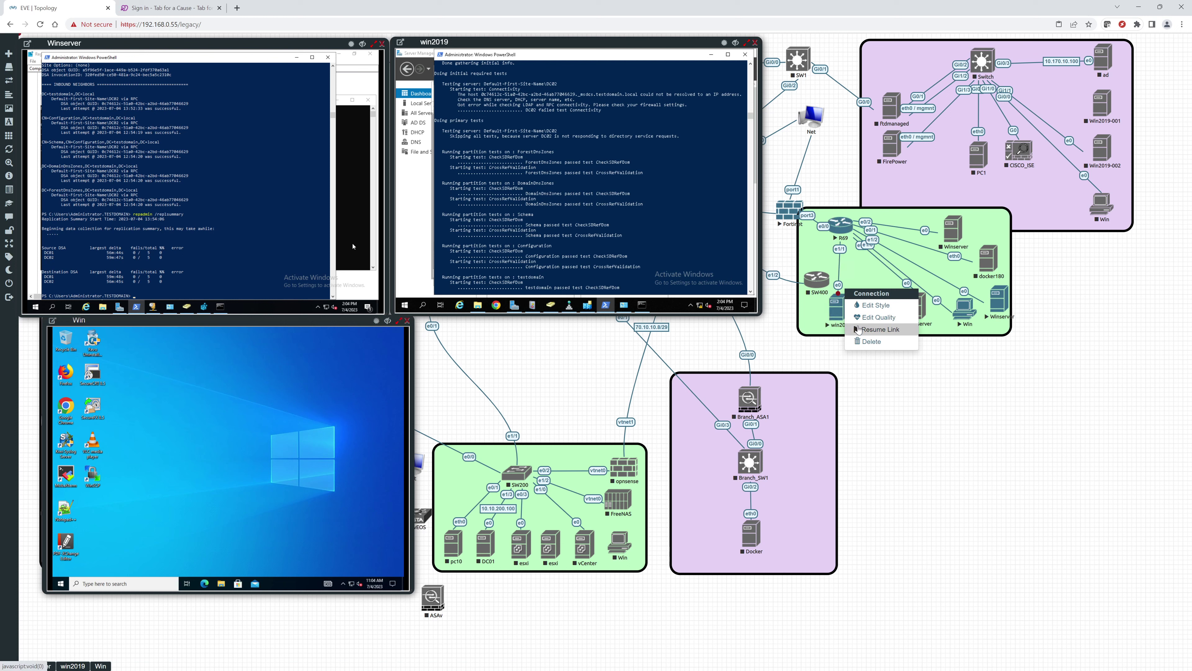
{"action": "left_click", "coordinate": [856, 329]}
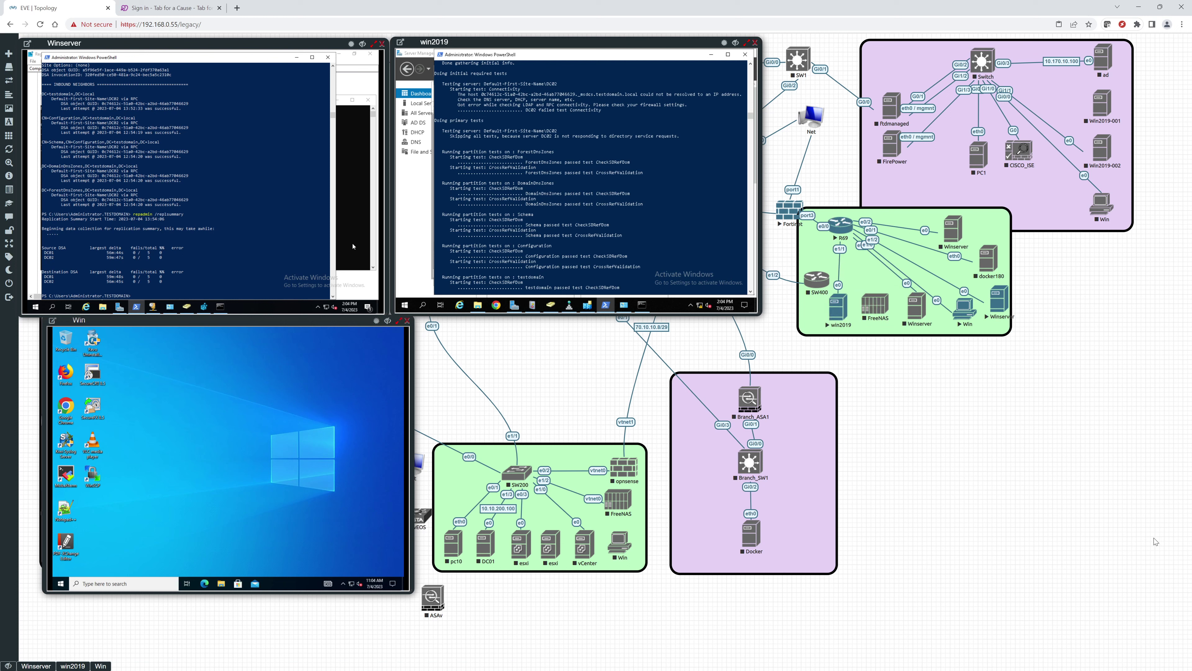